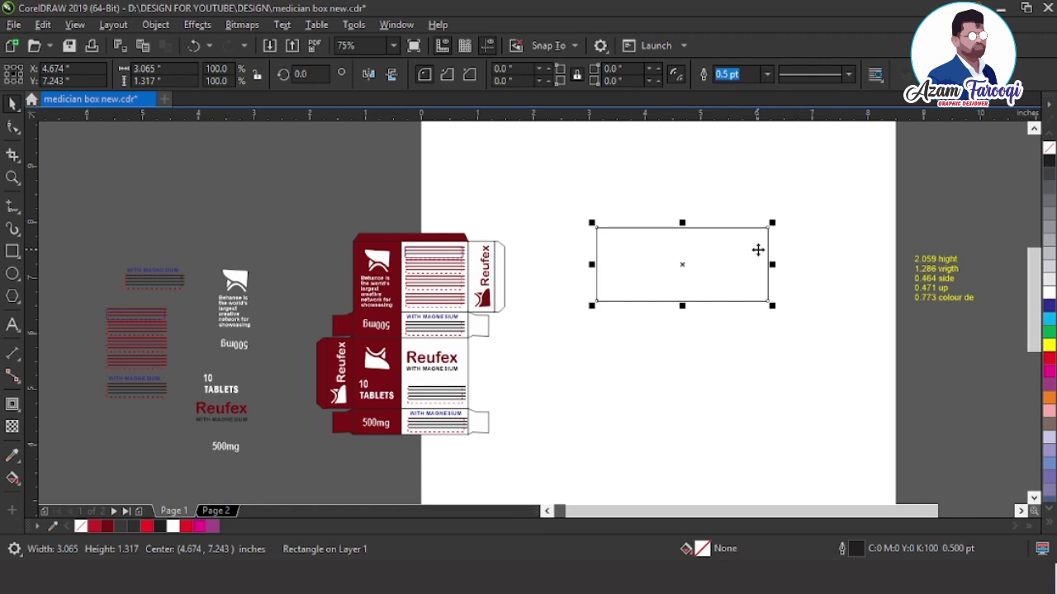
# - Examine the list of box dimensions beside the page
pyautogui.press('z')
pyautogui.moveTo(884, 234); pyautogui.dragTo(974, 323)
pyautogui.click(551, 235)
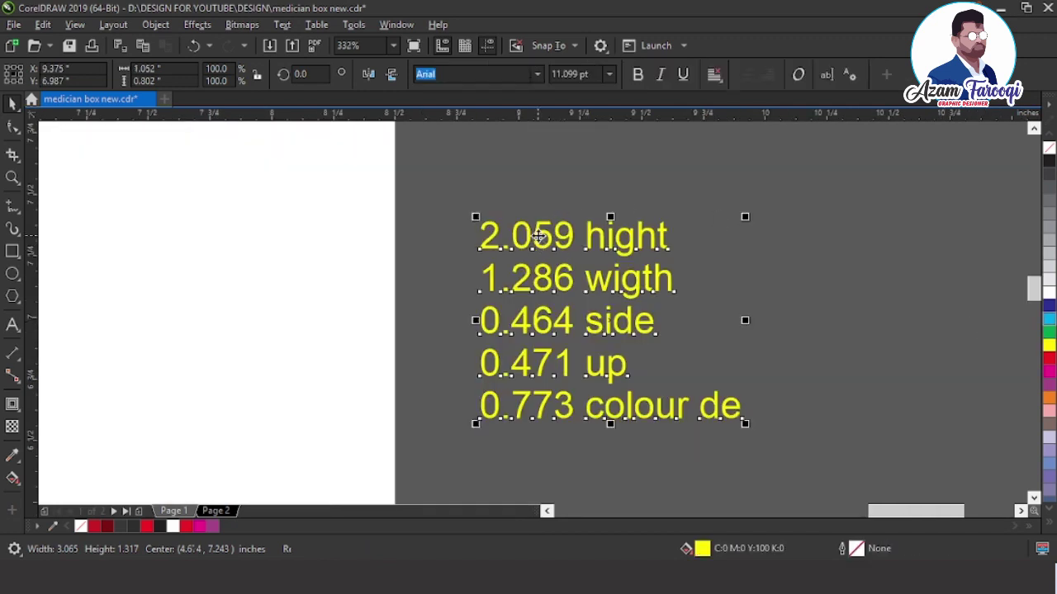
pyautogui.moveTo(550, 236); pyautogui.dragTo(536, 199)
pyautogui.click(732, 261)
pyautogui.scroll(-2, 733, 262)
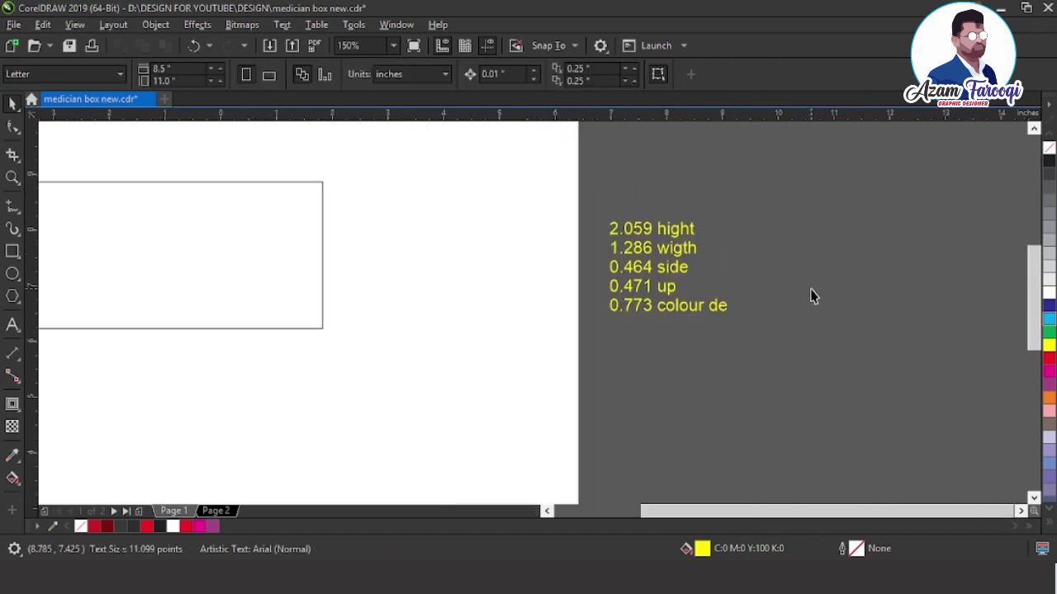
pyautogui.press('F2')
pyautogui.moveTo(638, 230); pyautogui.dragTo(756, 314)
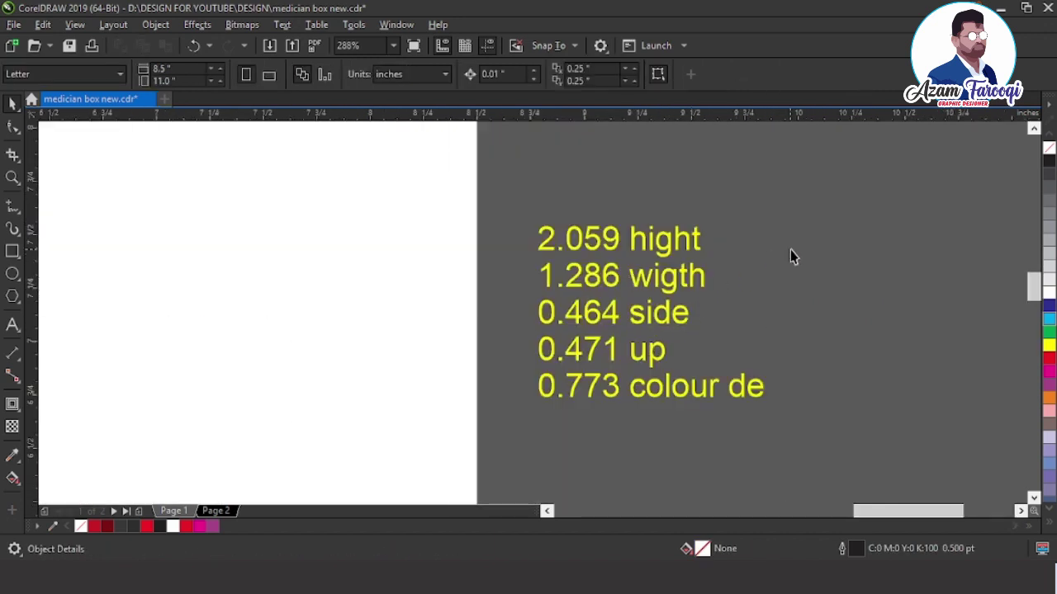
pyautogui.scroll(-3, 792, 255)
# - Set the blank rectangle's size to 2.059 inches wide and 1.286 inches high
pyautogui.click(428, 220)
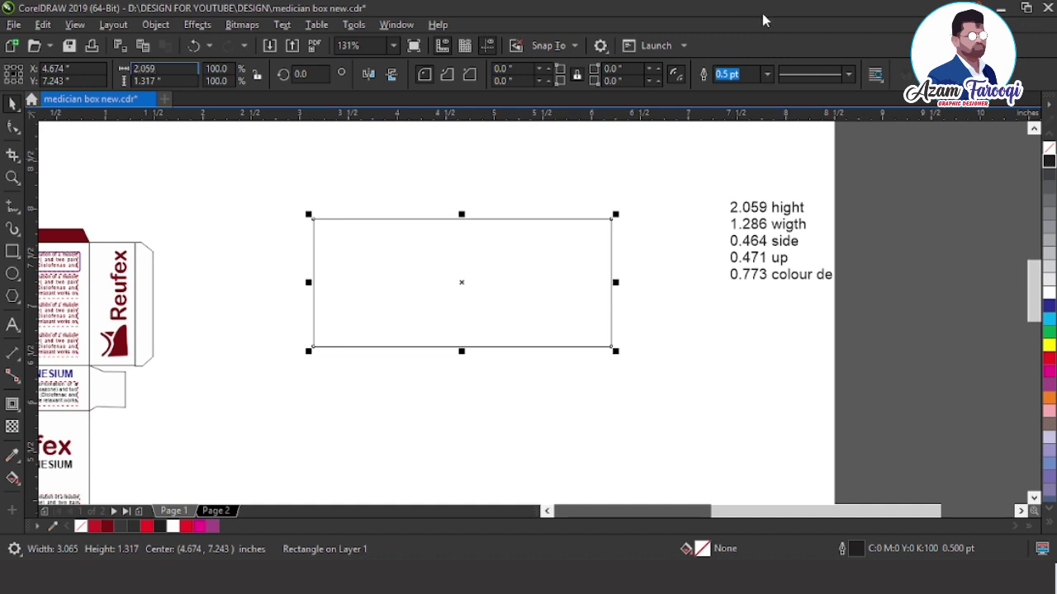
pyautogui.press('Return')
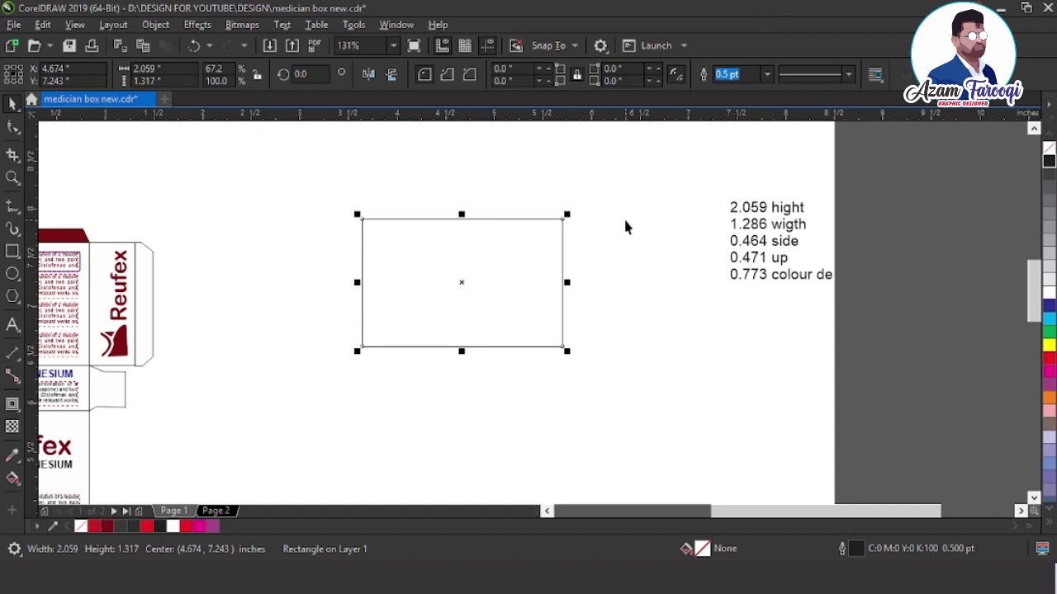
pyautogui.press('Tab')
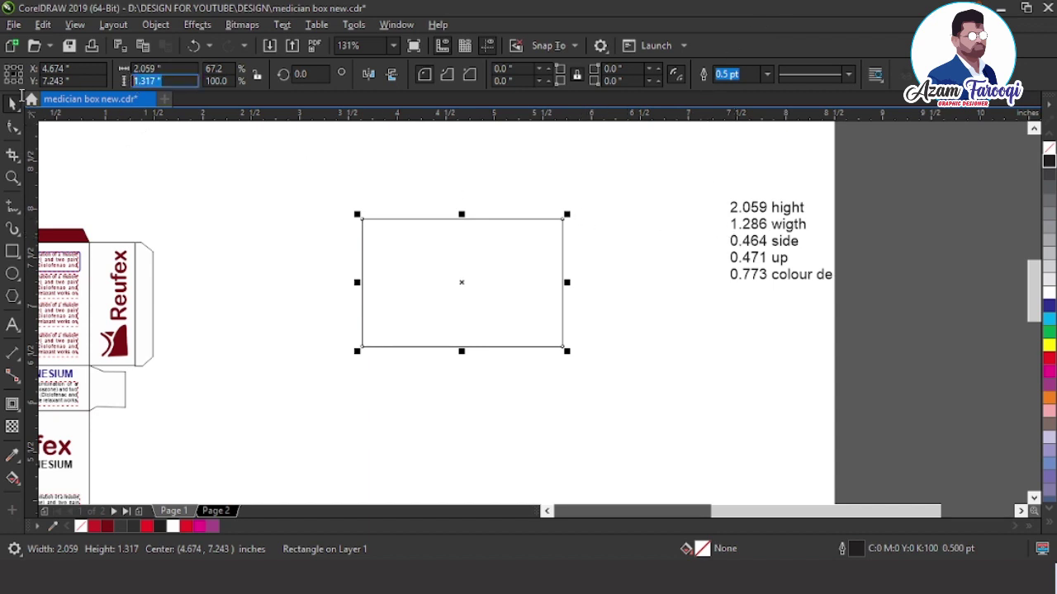
pyautogui.write('1.286')
pyautogui.press('Return')
pyautogui.click(228, 161)
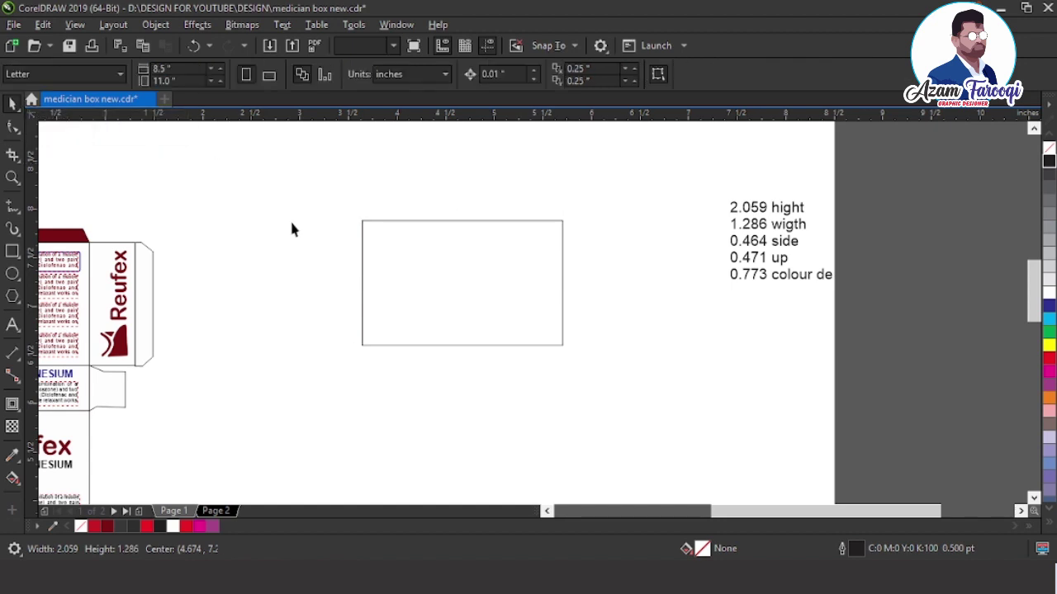
# - Duplicate the rectangle directly below itself and set the copy's height to 0.464 inches
pyautogui.click(404, 278)
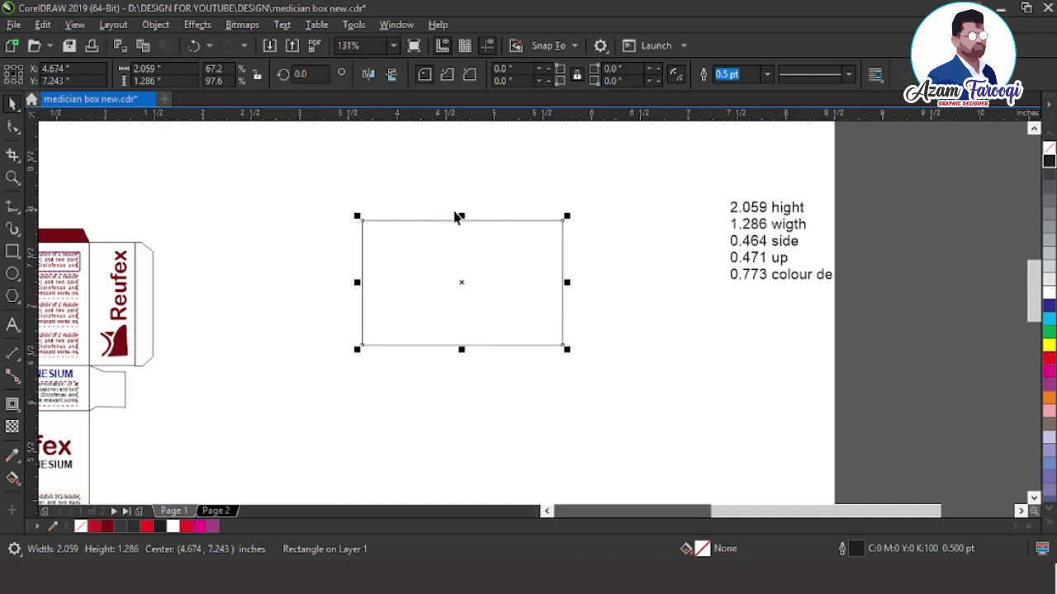
pyautogui.moveTo(461, 215); pyautogui.dragTo(462, 356)
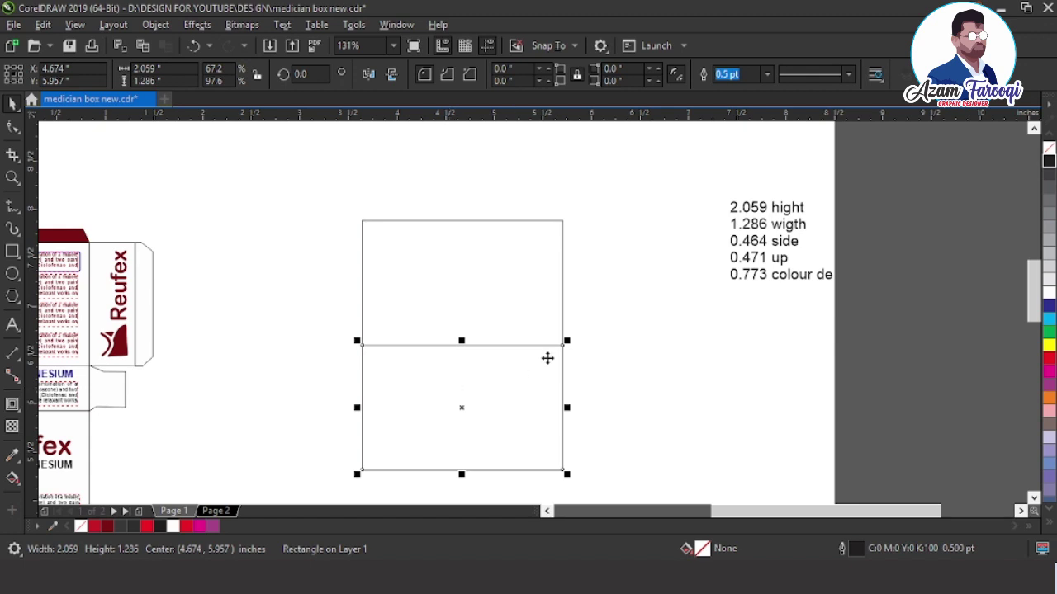
pyautogui.click(180, 80)
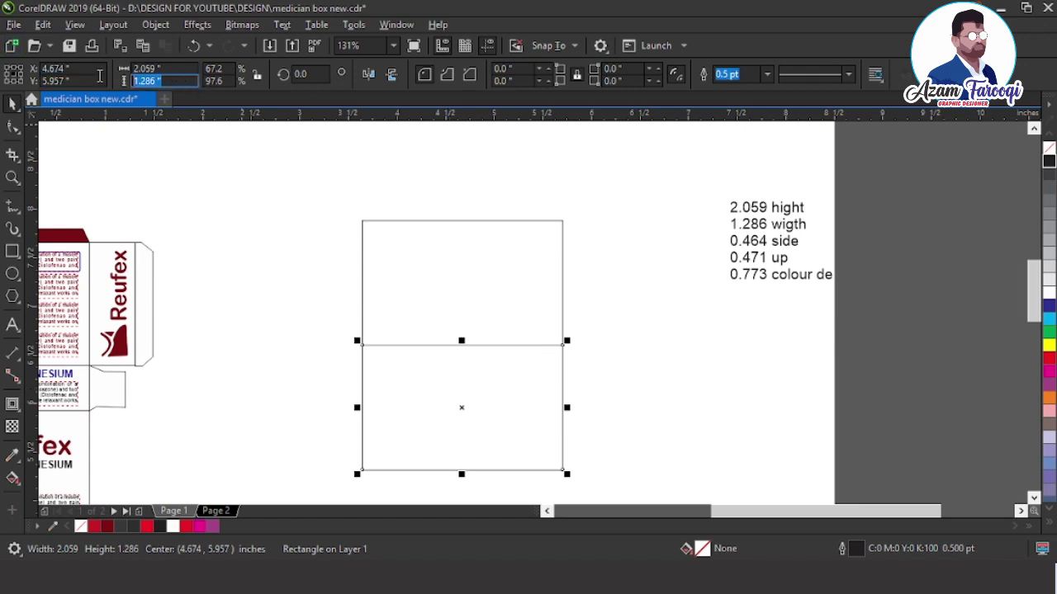
pyautogui.write('0.464')
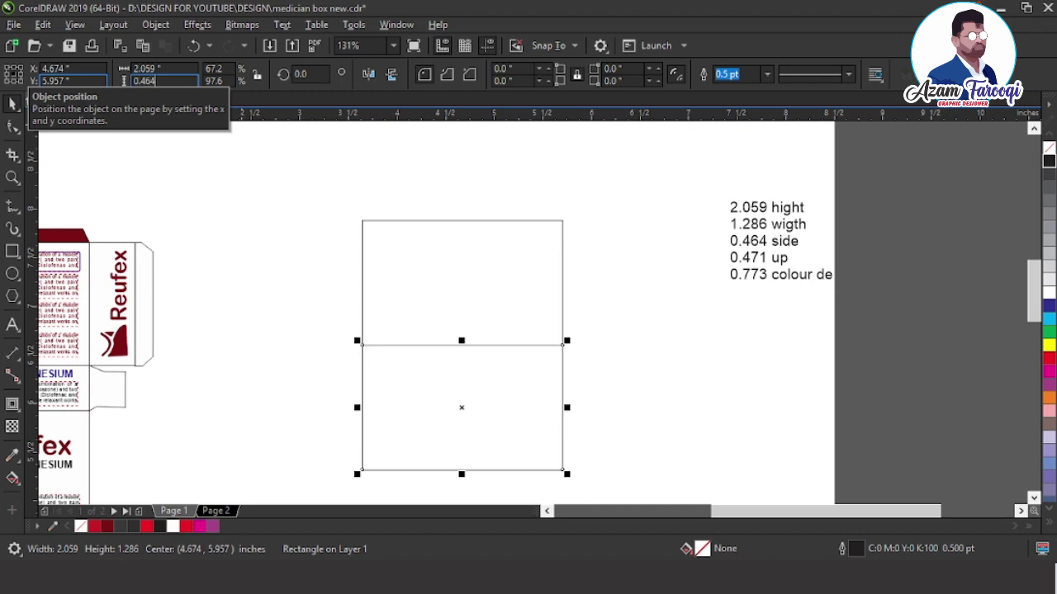
pyautogui.press('Return')
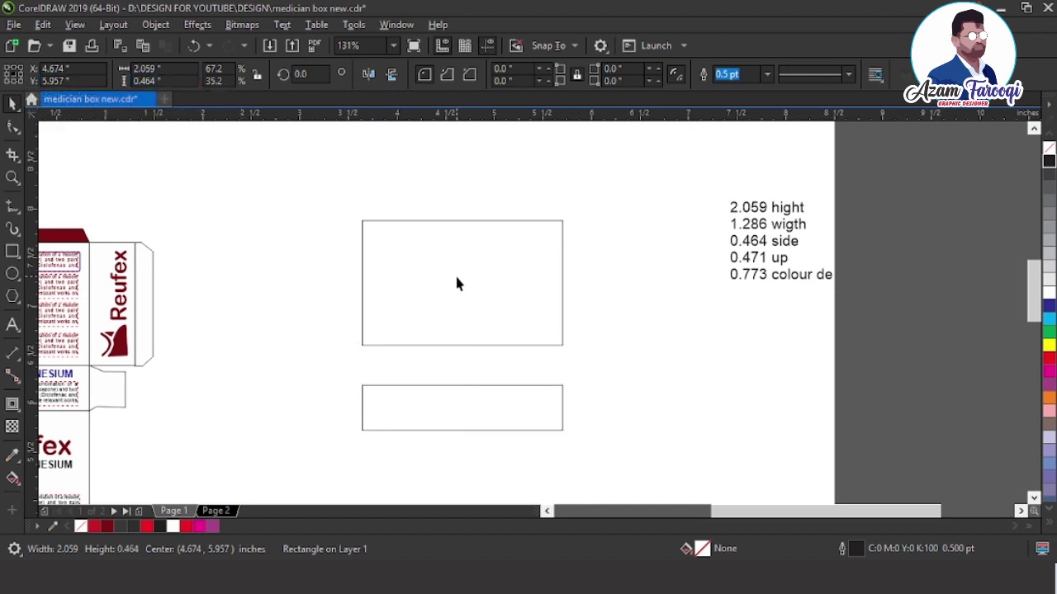
# - Align the narrow strip to the large panel's bottom edge, and flip it so it sits directly below that edge
pyautogui.keyDown('shift'); pyautogui.click(457, 277); pyautogui.keyUp('shift')
pyautogui.press('b')
pyautogui.press('Escape')
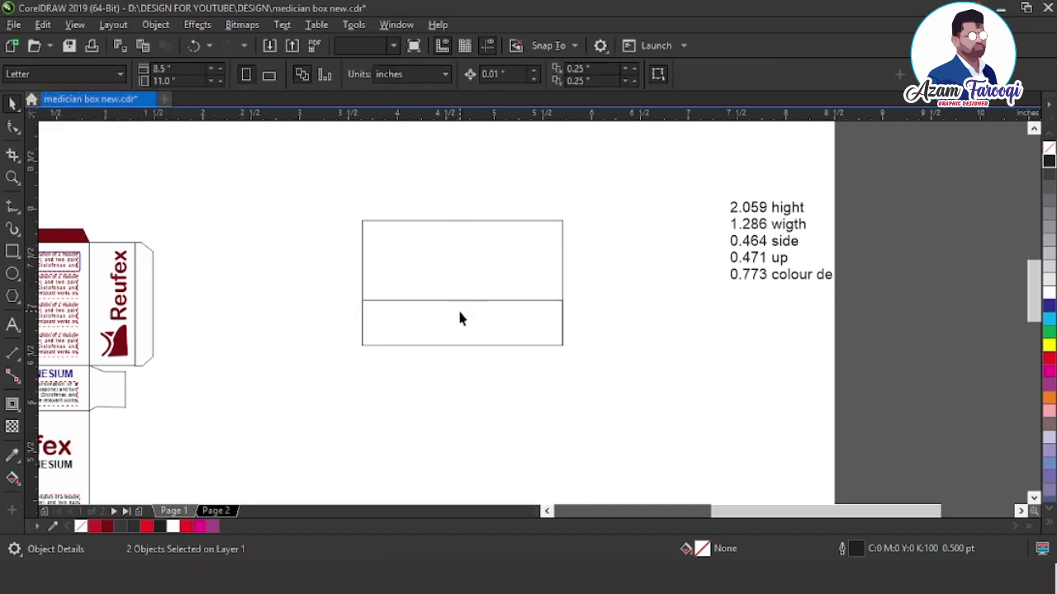
pyautogui.click(459, 310)
pyautogui.moveTo(462, 296); pyautogui.dragTo(470, 346)
# - Place a copy of the large panel directly below the narrow strip by bottom-aligning it to the strip and flipping it downward
pyautogui.click(449, 273)
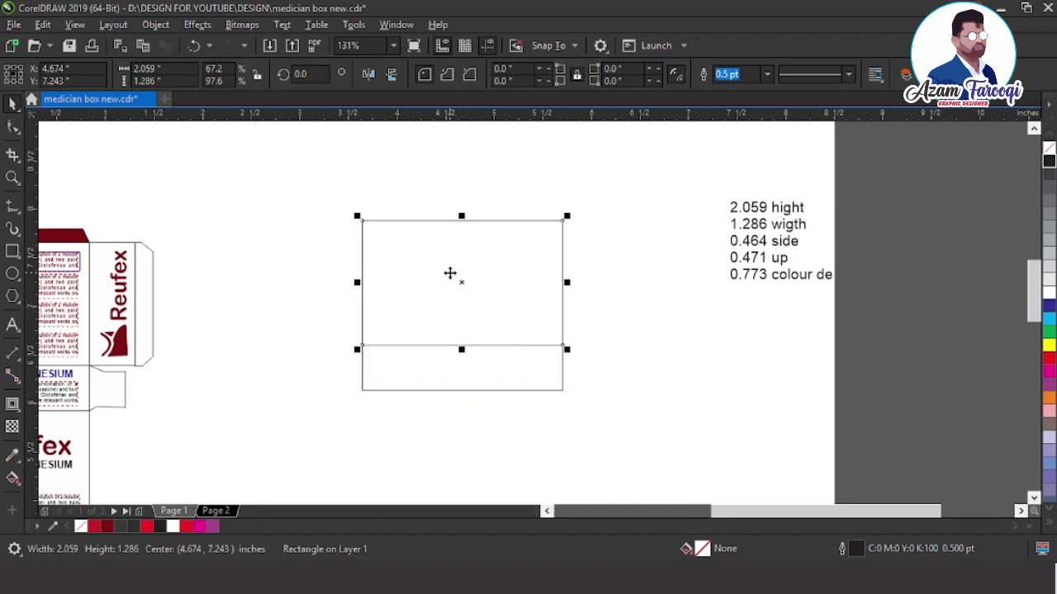
pyautogui.keyDown('shift'); pyautogui.click(493, 362); pyautogui.keyUp('shift')
pyautogui.press('b')
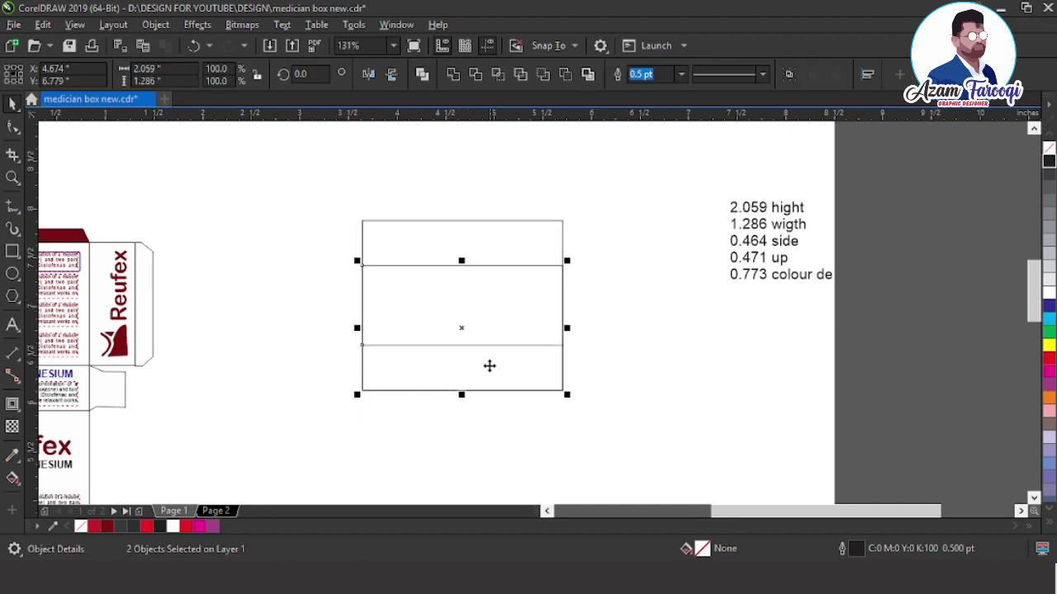
pyautogui.press('Escape')
pyautogui.click(468, 292)
pyautogui.moveTo(464, 262); pyautogui.dragTo(469, 440)
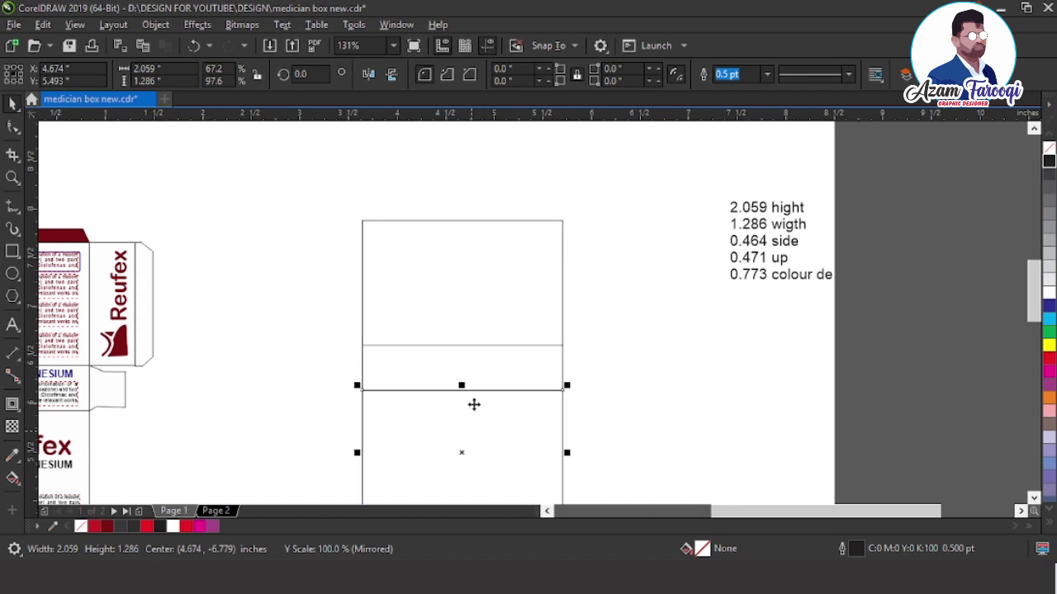
pyautogui.scroll(-2, 480, 172)
# - Align a copy of the narrow strip to the bottom edge of the lower large panel
pyautogui.click(446, 266)
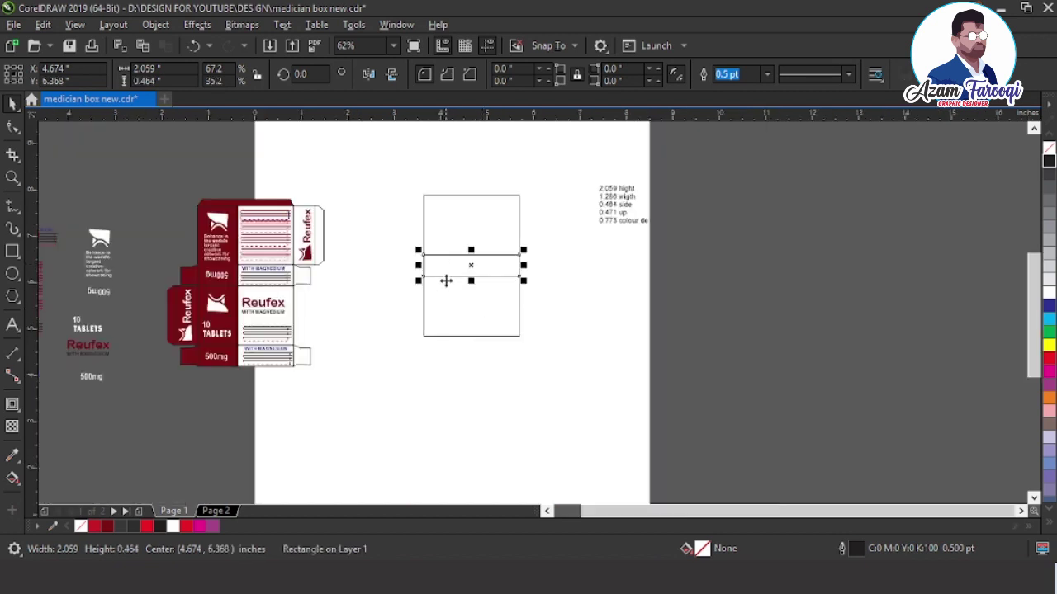
pyautogui.keyDown('shift'); pyautogui.click(451, 307); pyautogui.keyUp('shift')
pyautogui.press('b')
pyautogui.click(468, 331)
pyautogui.click(468, 331)
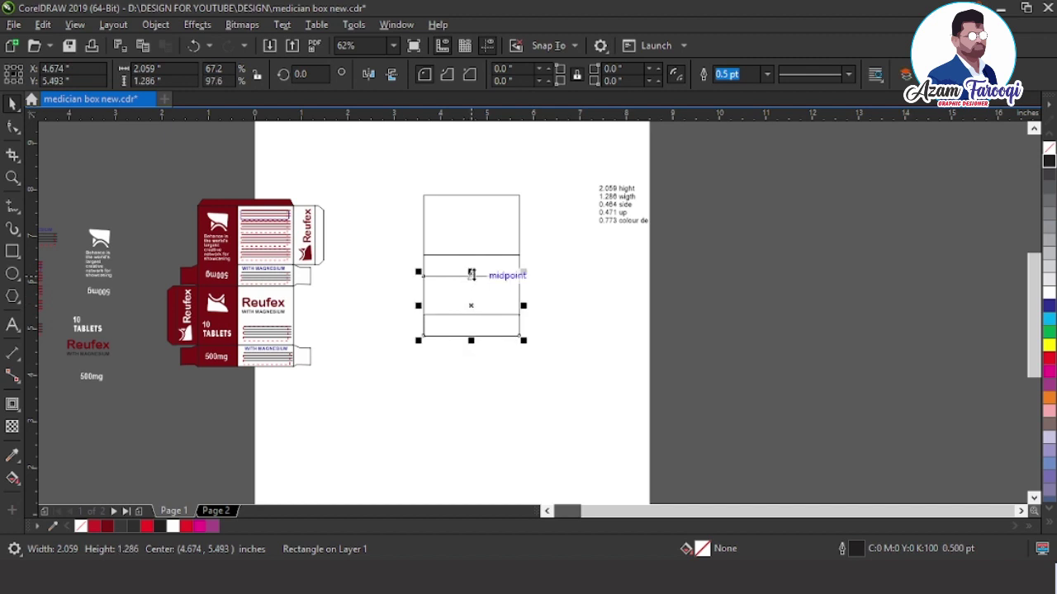
pyautogui.moveTo(471, 274); pyautogui.dragTo(476, 370)
pyautogui.click(428, 232)
pyautogui.hotkey('ctrl', 'z')
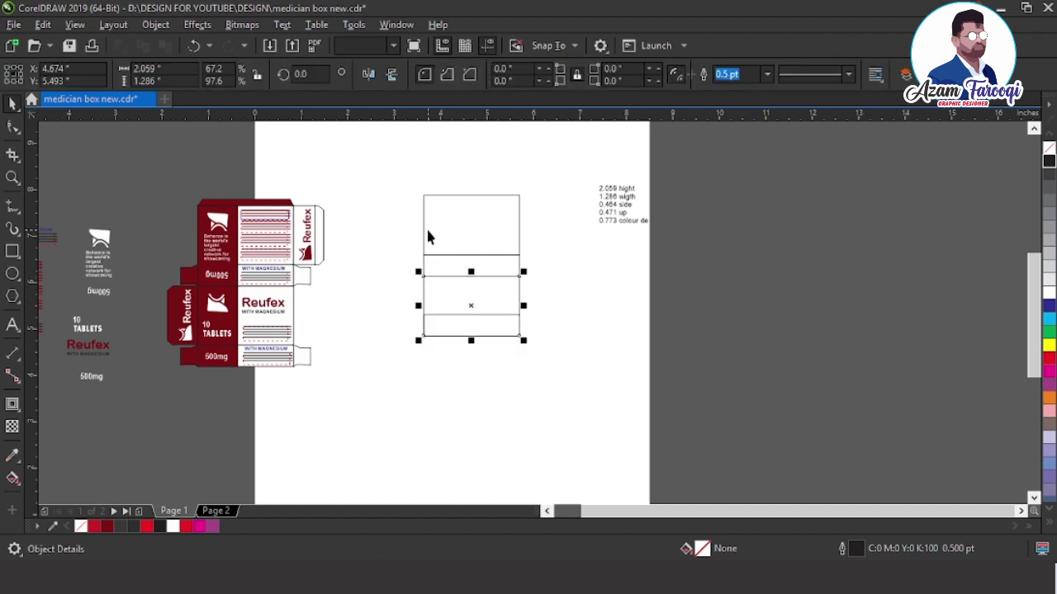
pyautogui.click(514, 354)
# - Flip the lower strip copy so it sits directly below the lower large panel
pyautogui.click(488, 322)
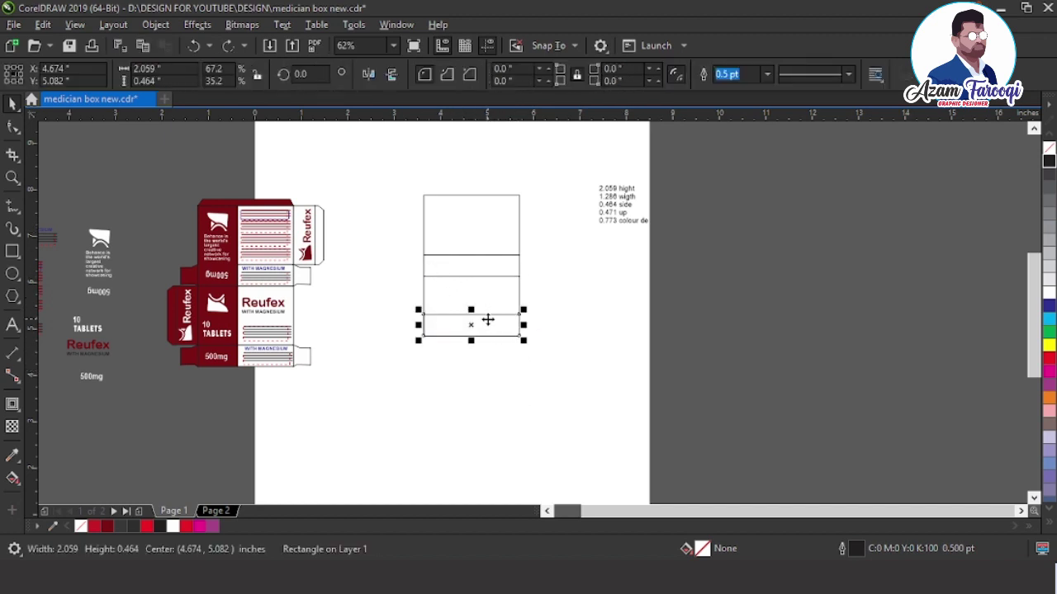
pyautogui.moveTo(471, 314); pyautogui.dragTo(471, 358)
pyautogui.click(538, 286)
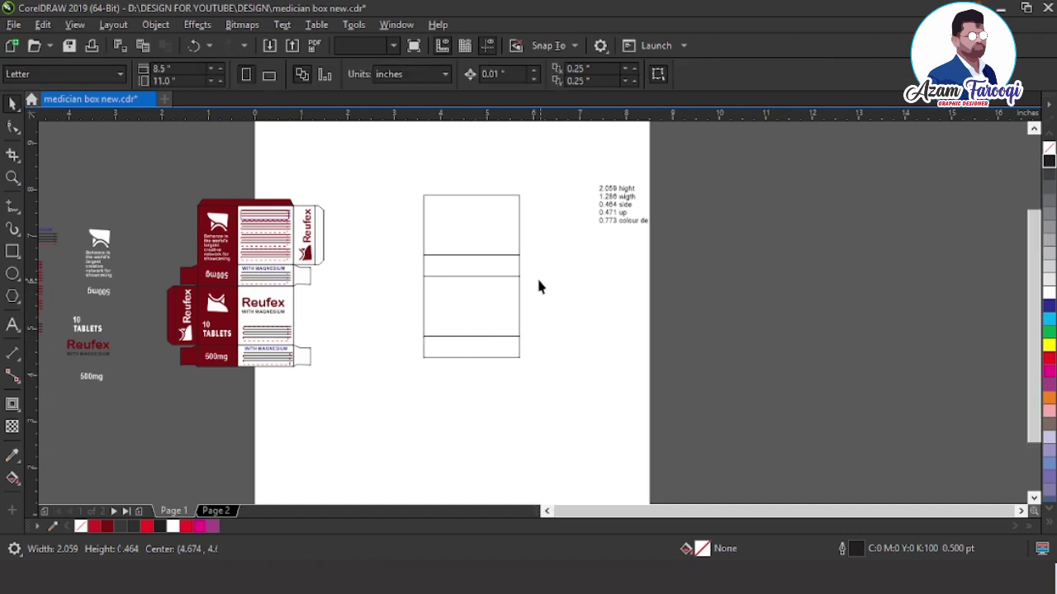
# - Make a copy of the top large panel in place and set the copy's width to 0.471 inches
pyautogui.scroll(-2, 537, 286)
pyautogui.press('z')
pyautogui.moveTo(314, 184); pyautogui.dragTo(601, 343)
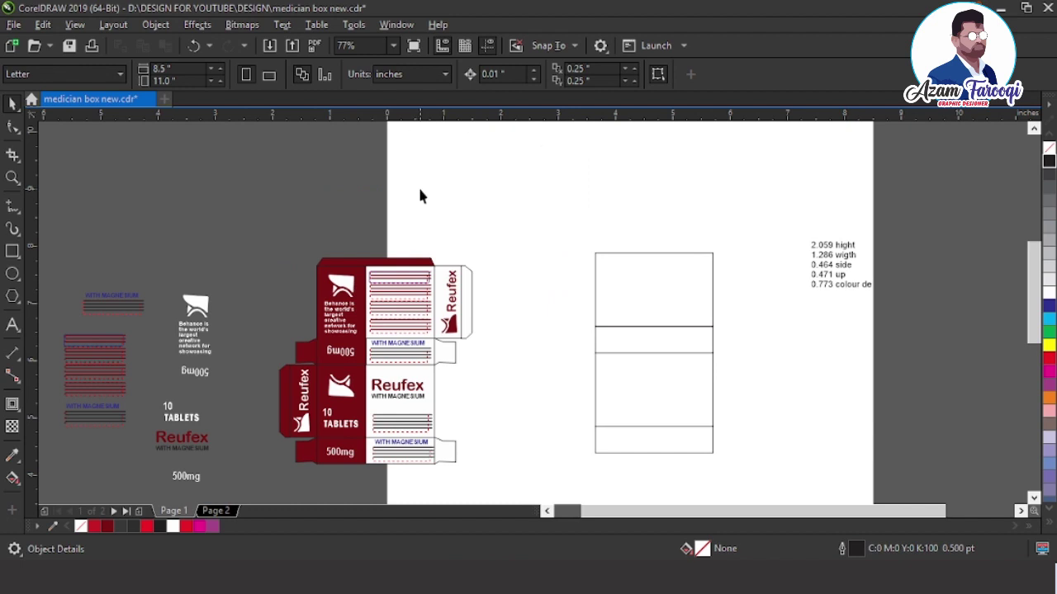
pyautogui.click(641, 299)
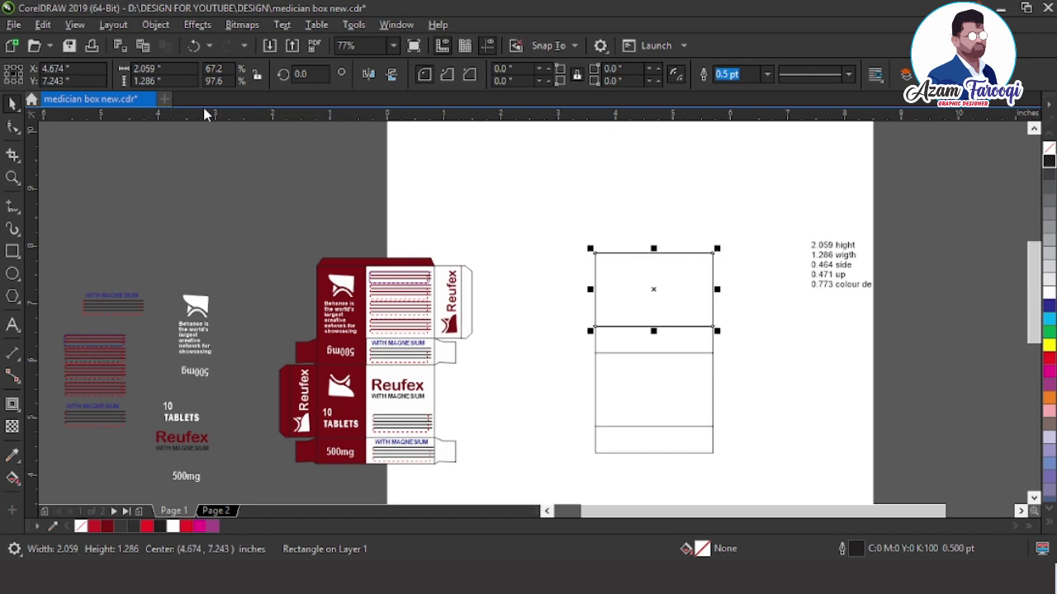
pyautogui.click(161, 68)
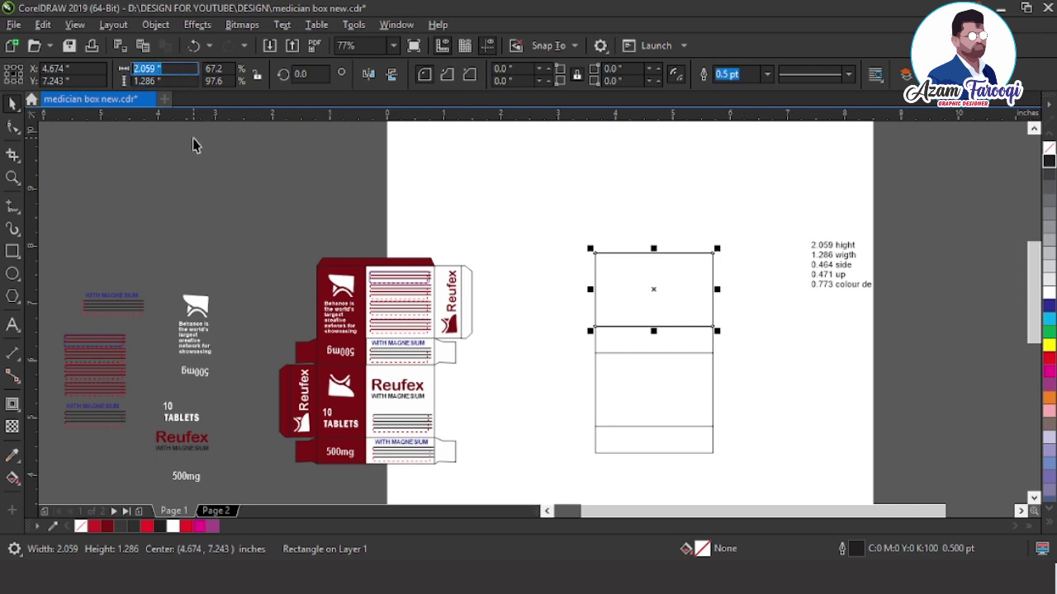
pyautogui.write('0.471')
pyautogui.press('Return')
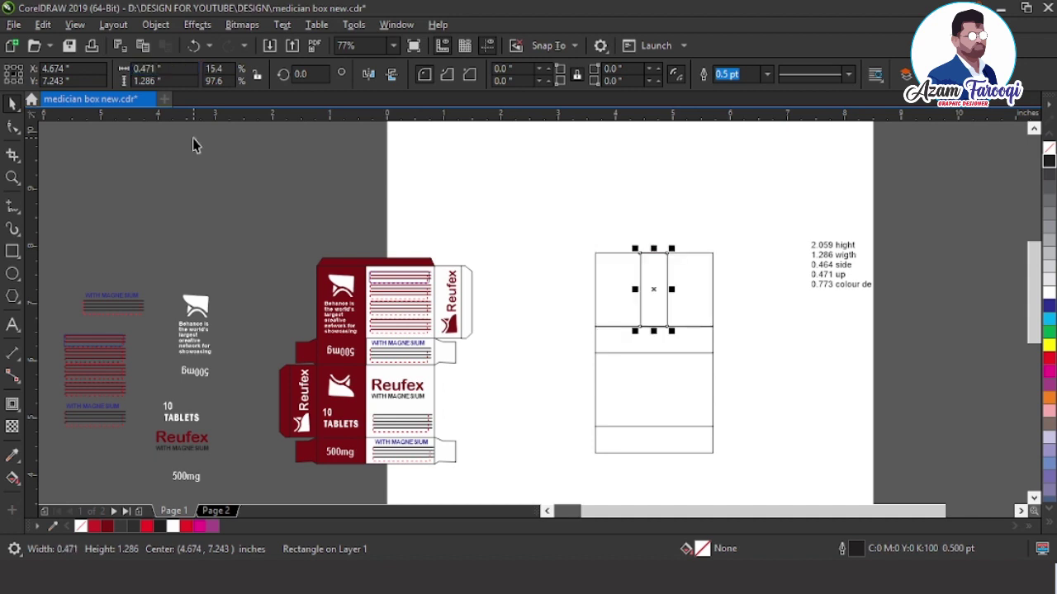
# - Align the 0.471-inch flap to the top panel's right edge, and flip it so it sits outside that edge
pyautogui.keyDown('shift'); pyautogui.click(621, 269); pyautogui.keyUp('shift')
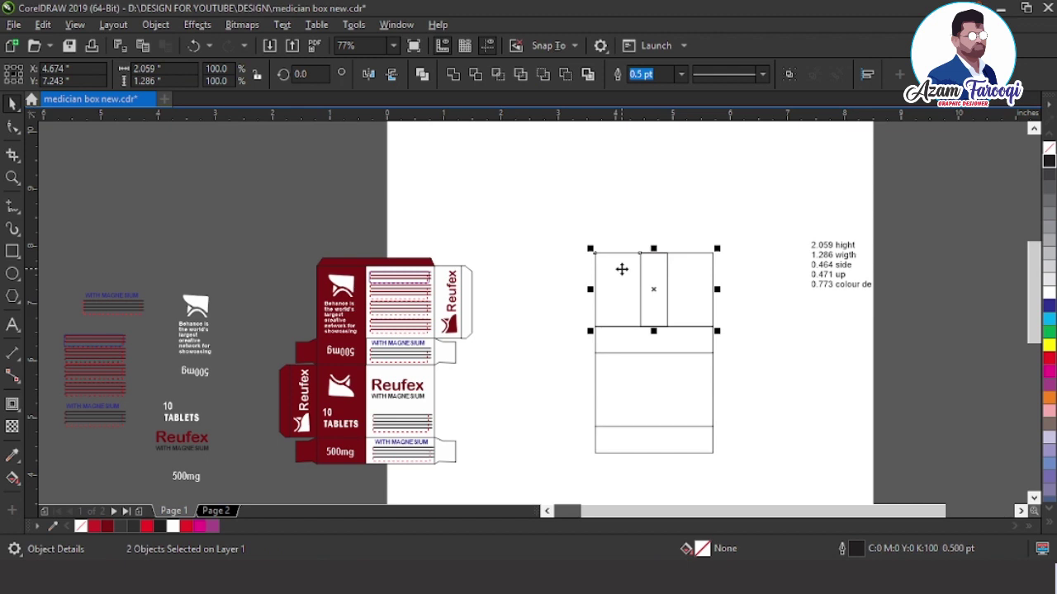
pyautogui.press('r')
pyautogui.click(790, 278)
pyautogui.click(682, 289)
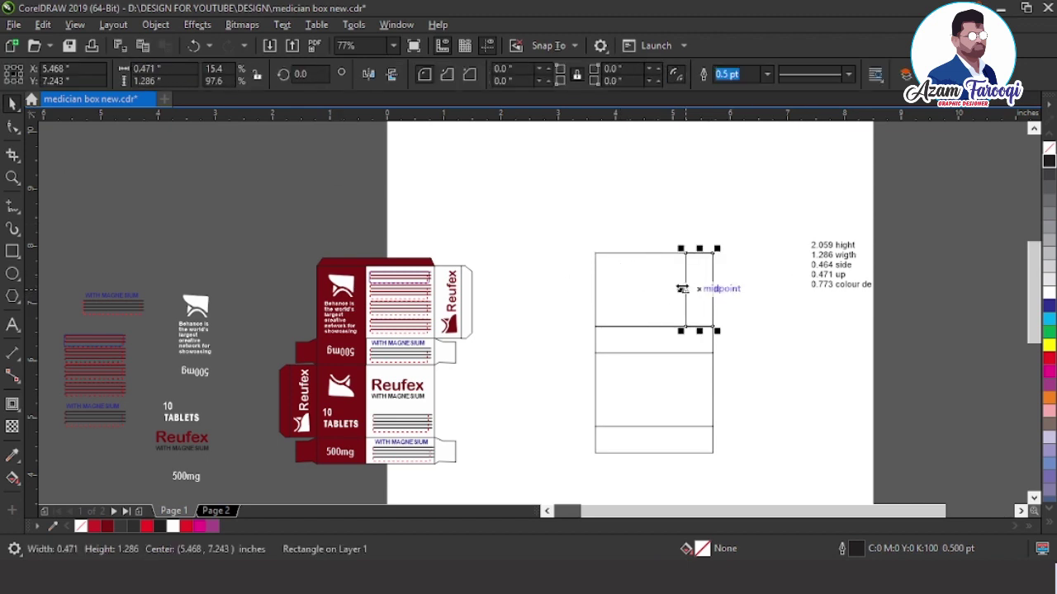
pyautogui.moveTo(681, 289); pyautogui.dragTo(715, 289)
# - Place a copy of the side flap outside the lower large panel's left edge, aligned with the panel's top
pyautogui.keyDown('shift'); pyautogui.click(661, 376); pyautogui.keyUp('shift')
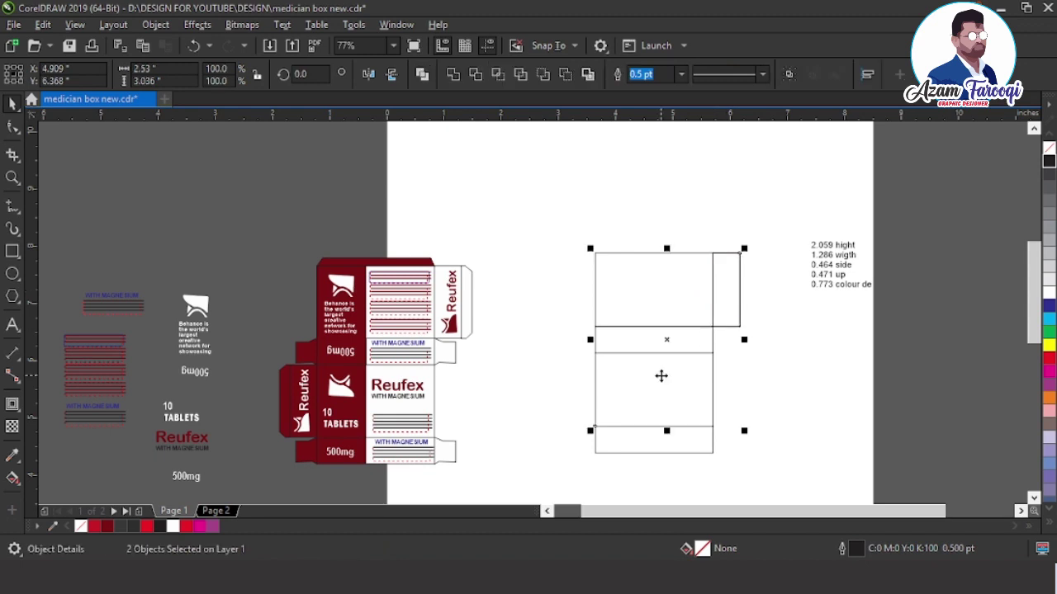
pyautogui.press('t')
pyautogui.press('l')
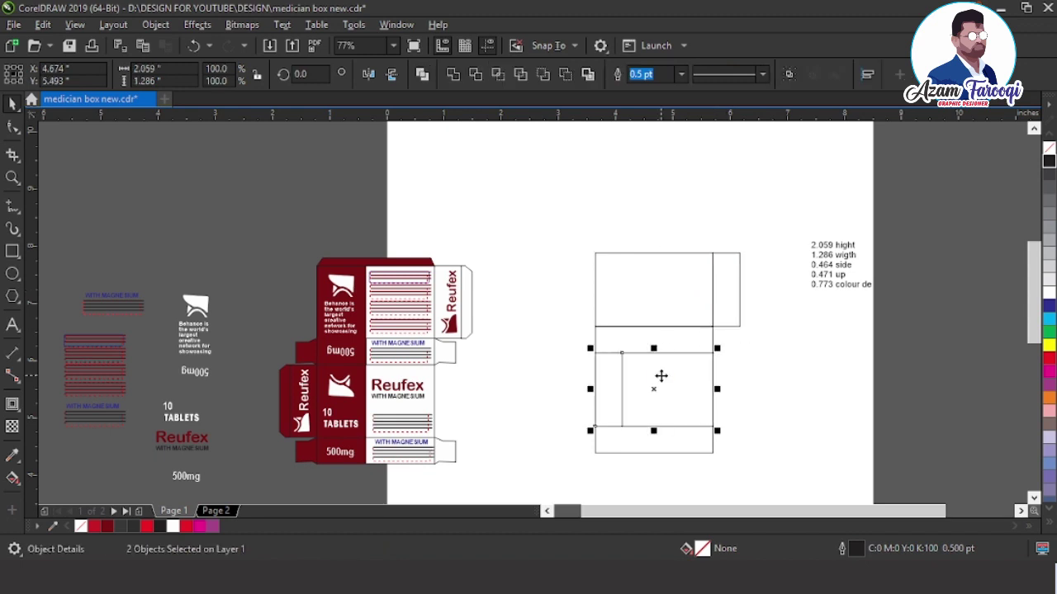
pyautogui.click(608, 380)
pyautogui.click(622, 387)
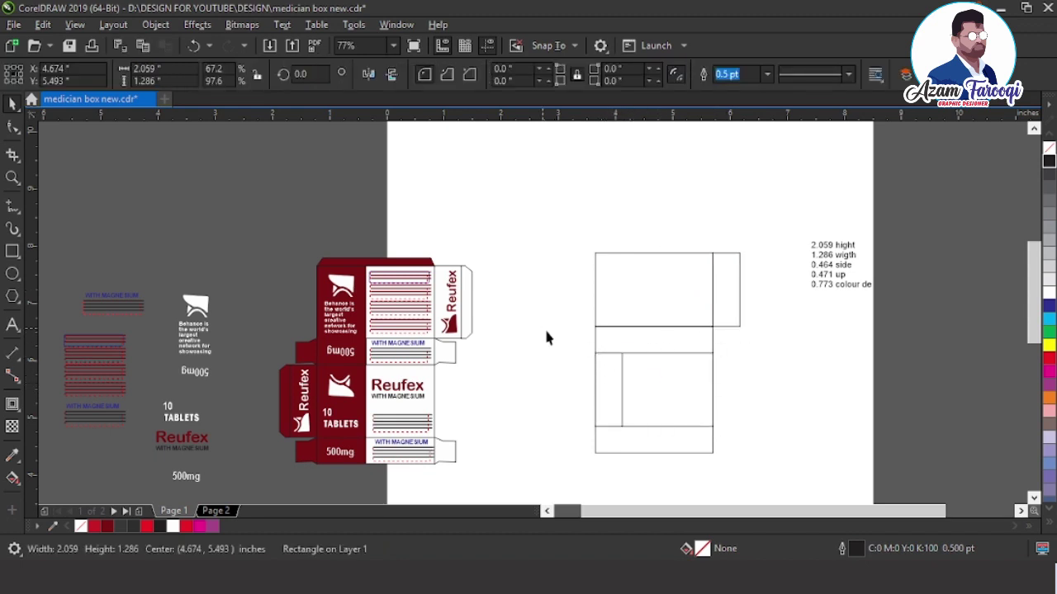
pyautogui.moveTo(545, 329); pyautogui.dragTo(634, 431)
pyautogui.moveTo(627, 390); pyautogui.dragTo(570, 392)
pyautogui.click(762, 342)
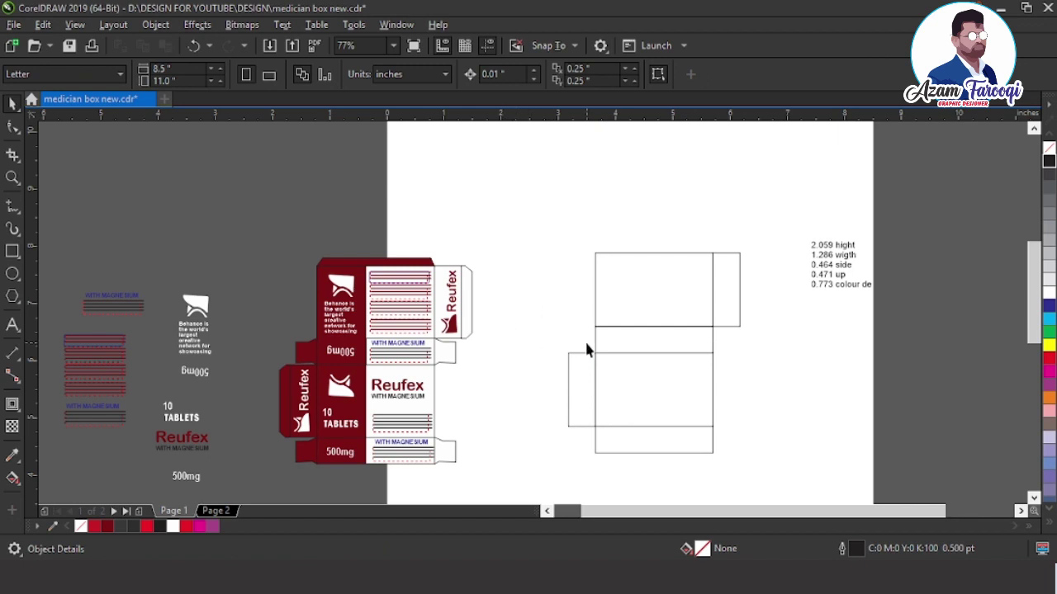
# - Mirror a shortened copy of the top panel above its upper edge and set the copy's height to 0.25 inches
pyautogui.moveTo(524, 225); pyautogui.dragTo(748, 344)
pyautogui.click(653, 402)
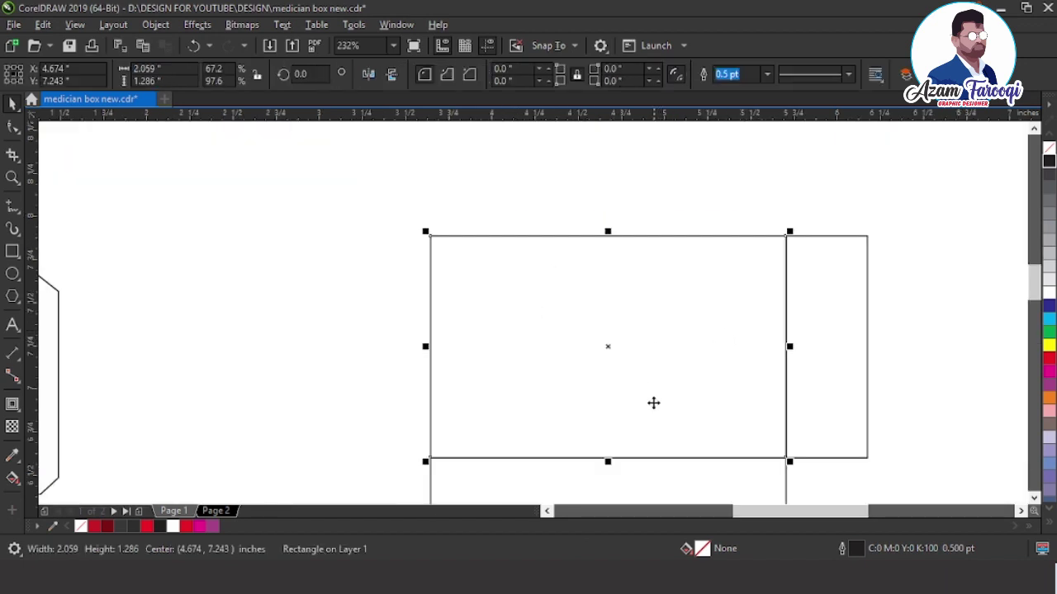
pyautogui.moveTo(612, 460); pyautogui.dragTo(663, 209)
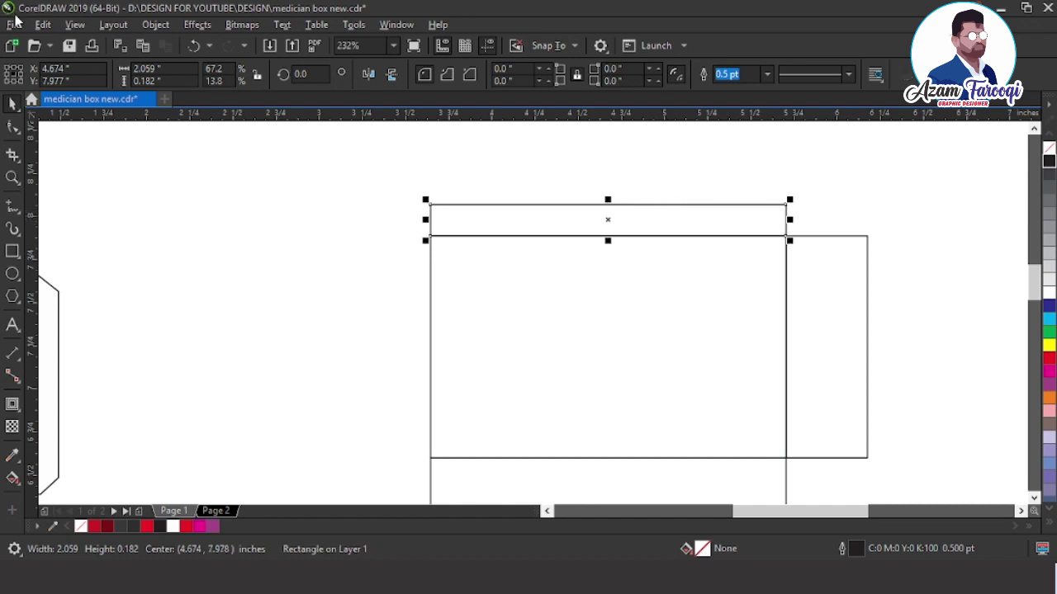
pyautogui.click(196, 80)
pyautogui.write('0.25')
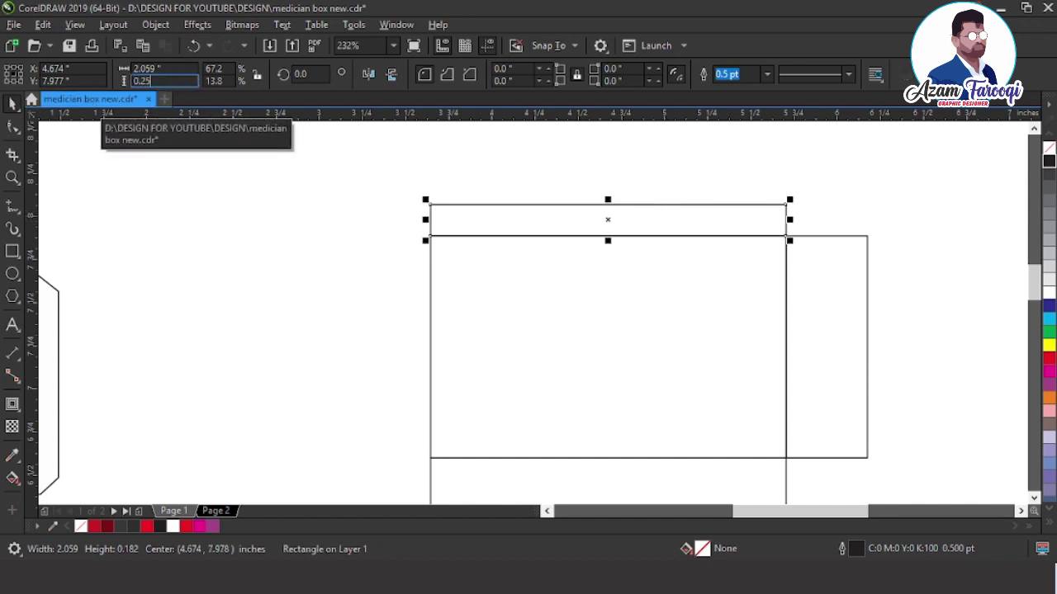
pyautogui.press('Return')
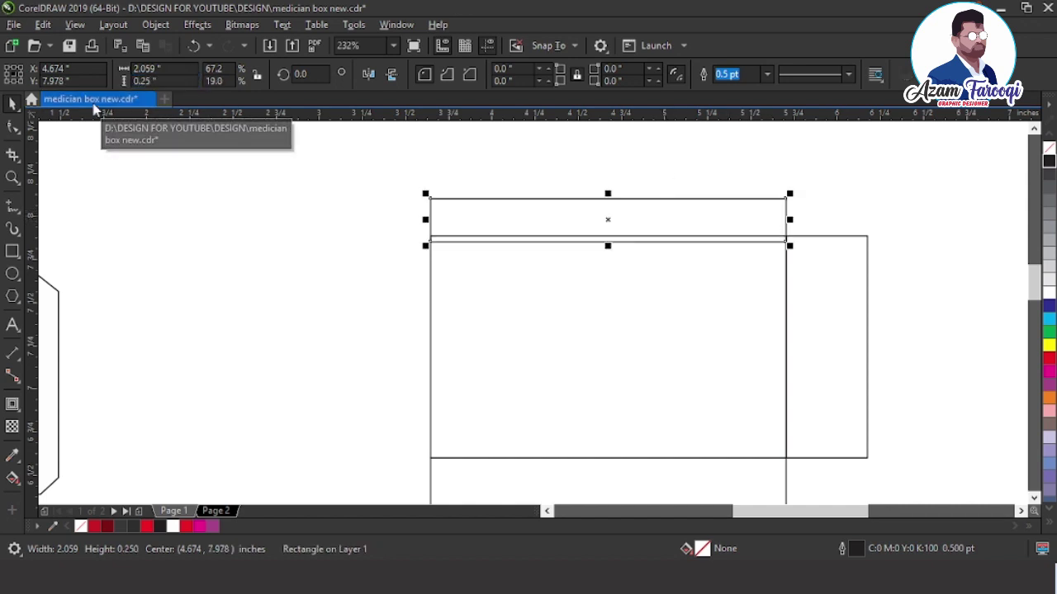
# - Align the 0.25-inch-high flap to the top panel's upper edge and flip it so it sits above that edge
pyautogui.keyDown('shift'); pyautogui.click(481, 300); pyautogui.keyUp('shift')
pyautogui.press('t')
pyautogui.click(535, 259)
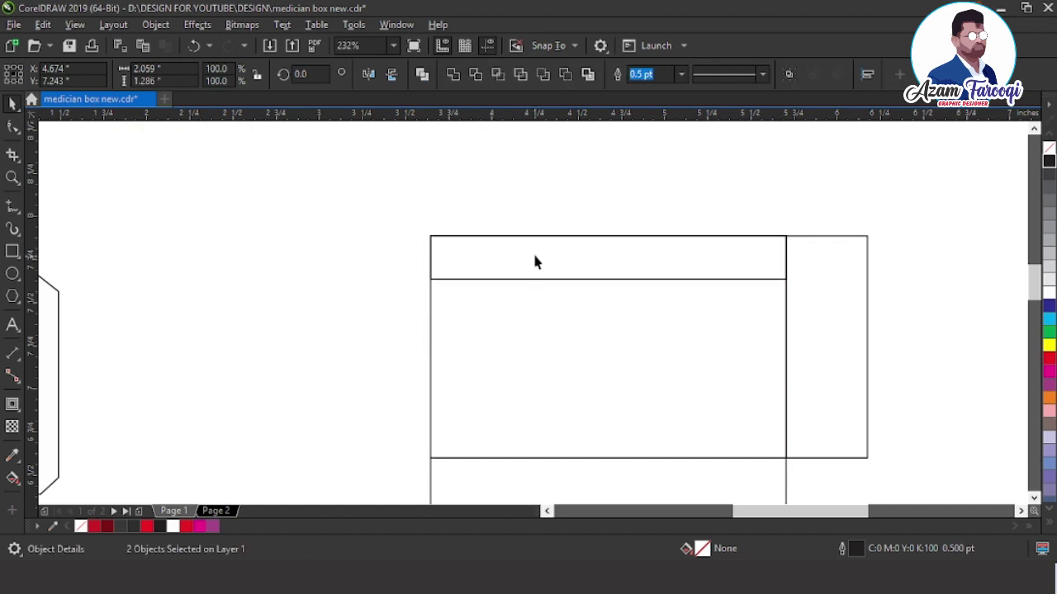
pyautogui.click(578, 279)
pyautogui.moveTo(609, 283); pyautogui.dragTo(608, 223)
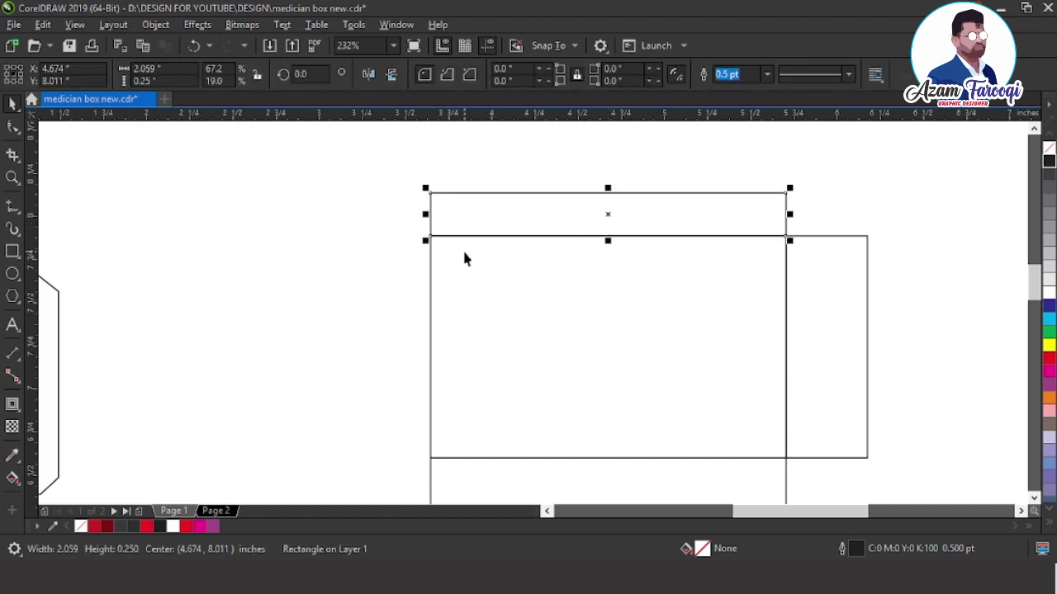
# - Convert the flap above the top panel to curves for node editing
pyautogui.scroll(-2, 463, 252)
pyautogui.scroll(4, 602, 190)
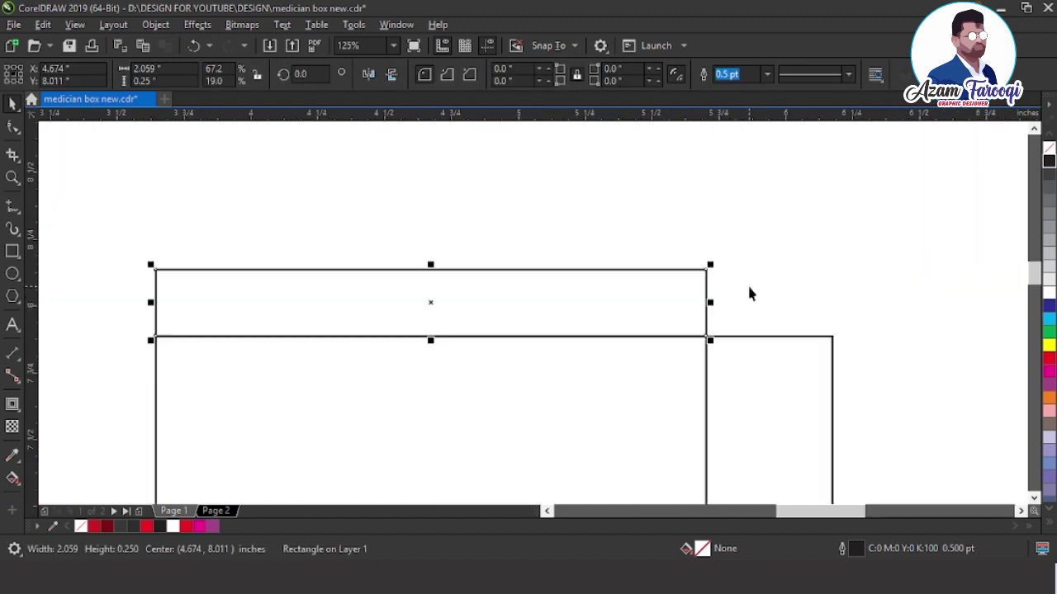
pyautogui.hotkey('ctrl', 'q')
pyautogui.click(12, 128)
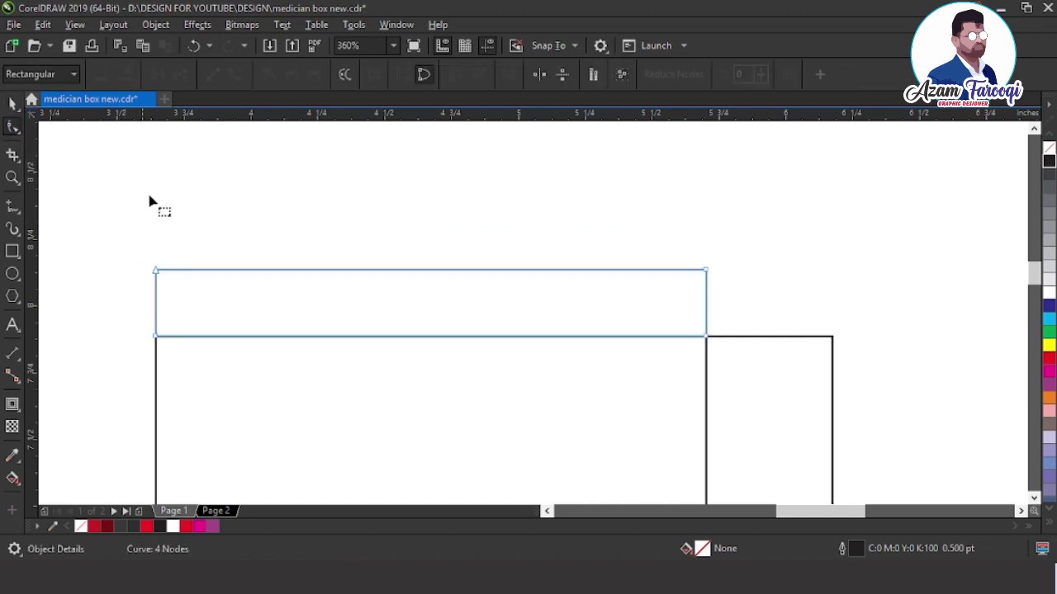
# - Try to slant the top flap's left end by nudging its upper-left node 0.25 inches to the right
pyautogui.press('space')
pyautogui.press('Escape')
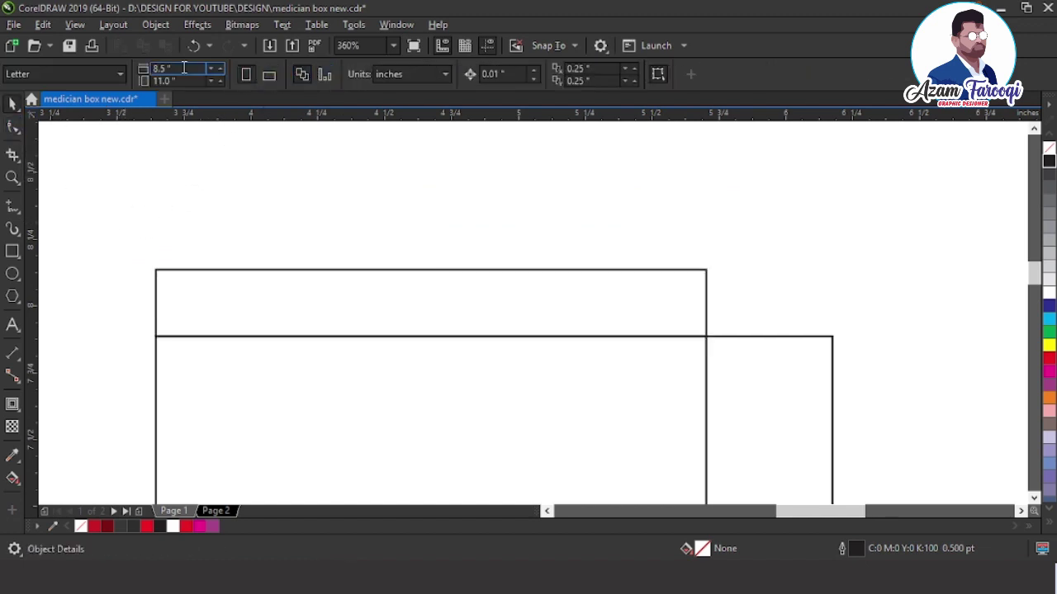
pyautogui.click(495, 74)
pyautogui.write('0.25')
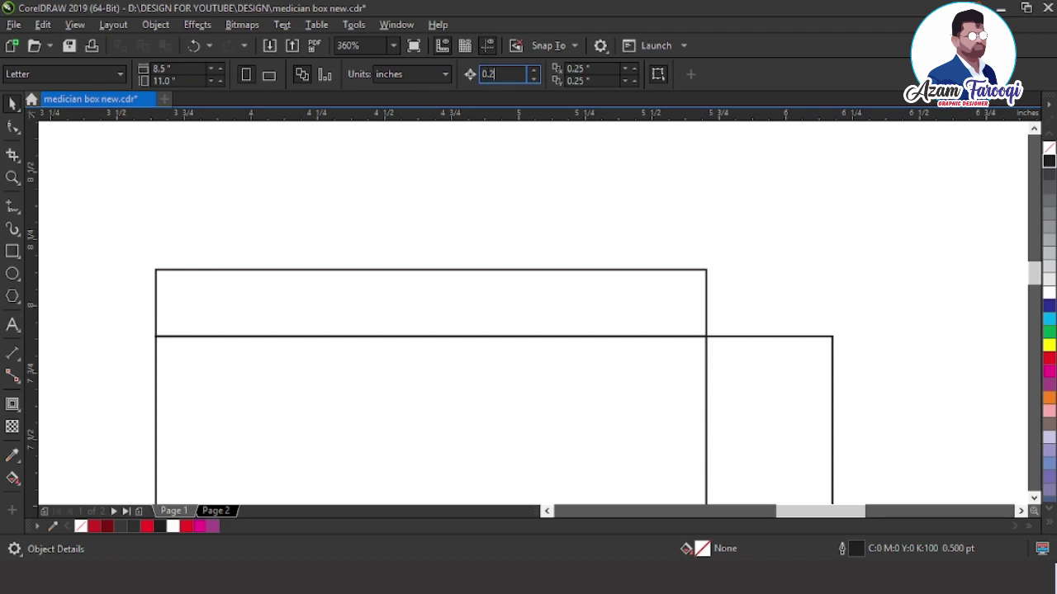
pyautogui.press('Return')
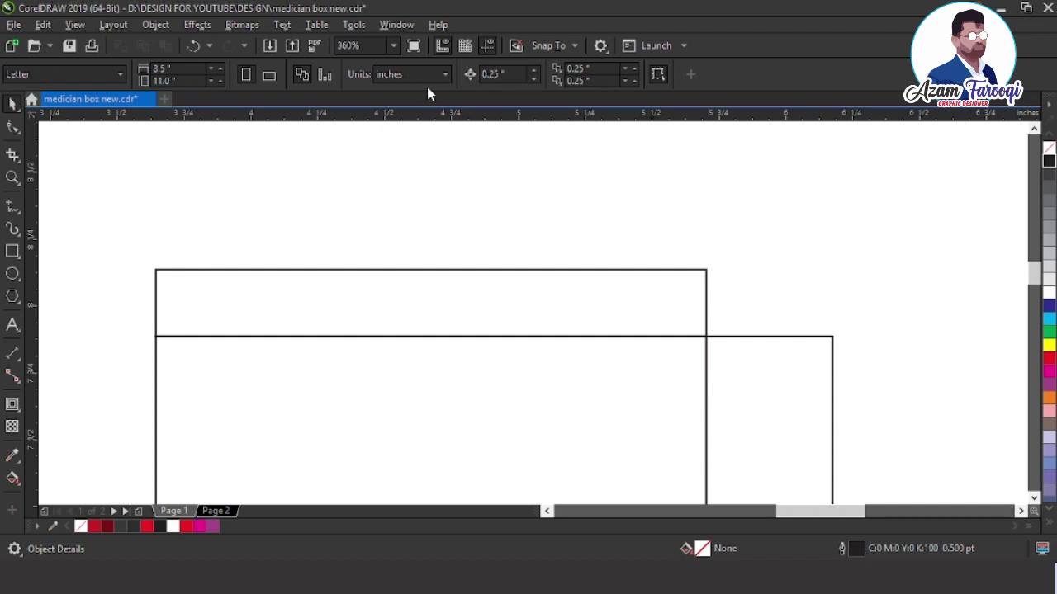
pyautogui.click(18, 129)
pyautogui.click(156, 279)
pyautogui.moveTo(136, 257); pyautogui.dragTo(251, 305)
pyautogui.press('Right')
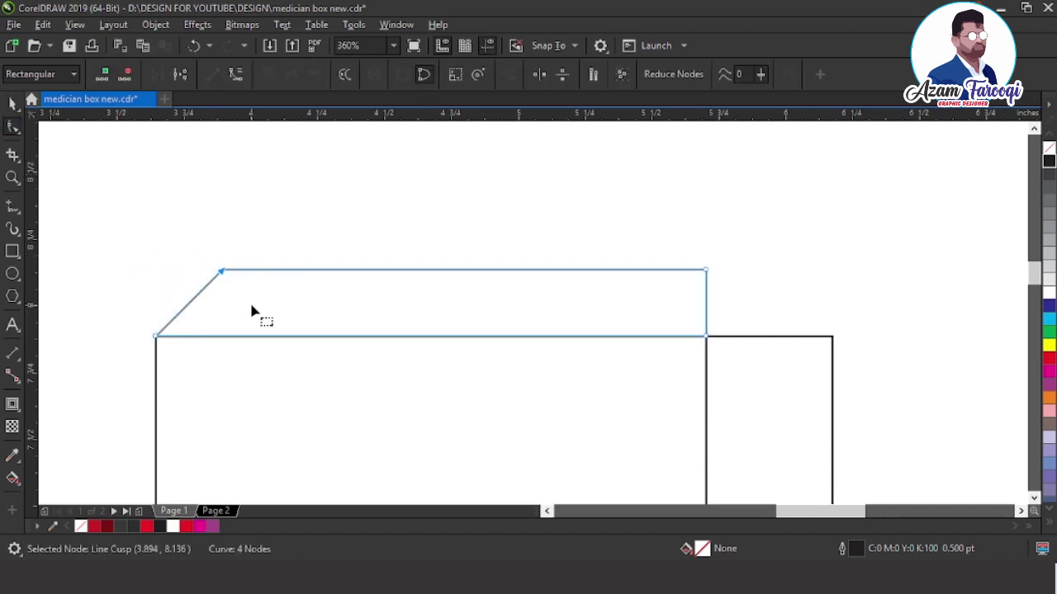
pyautogui.hotkey('ctrl', 'z')
# - Set the nudge distance to 0.125 inches
pyautogui.press('space')
pyautogui.press('Escape')
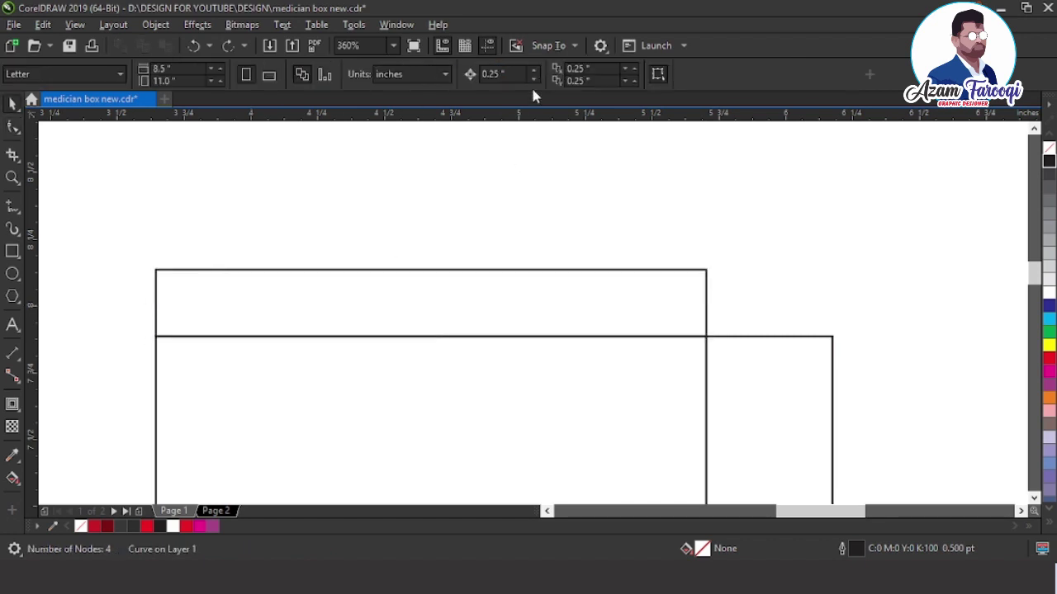
pyautogui.click(517, 73)
pyautogui.write('0.')
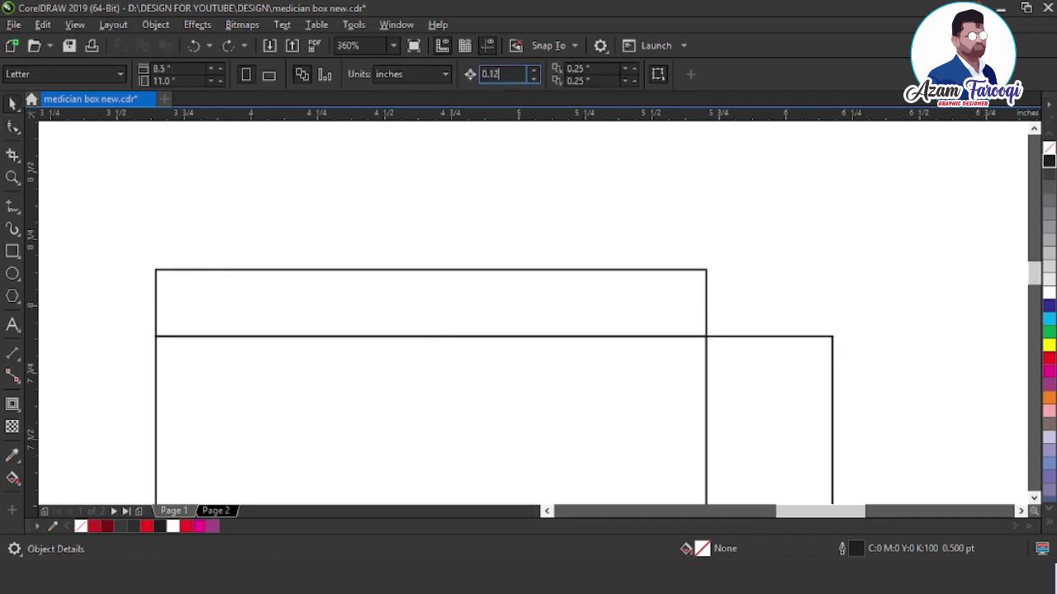
pyautogui.press('Return')
pyautogui.write('5')
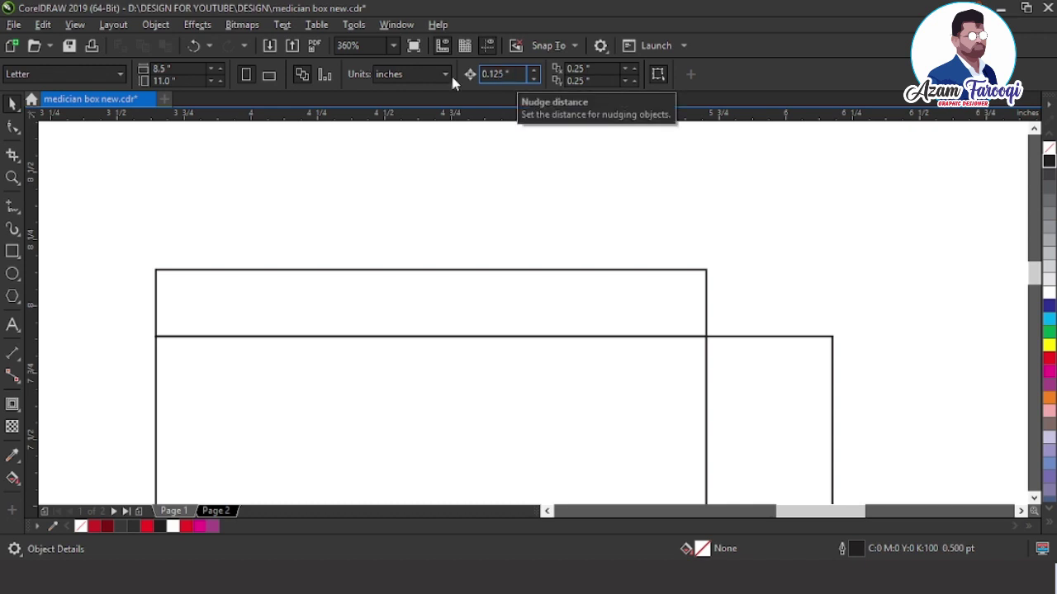
# - Taper the top flap by moving its two upper corner nodes 0.125 inches inward
pyautogui.click(11, 127)
pyautogui.click(233, 337)
pyautogui.click(177, 270)
pyautogui.moveTo(129, 263); pyautogui.dragTo(240, 302)
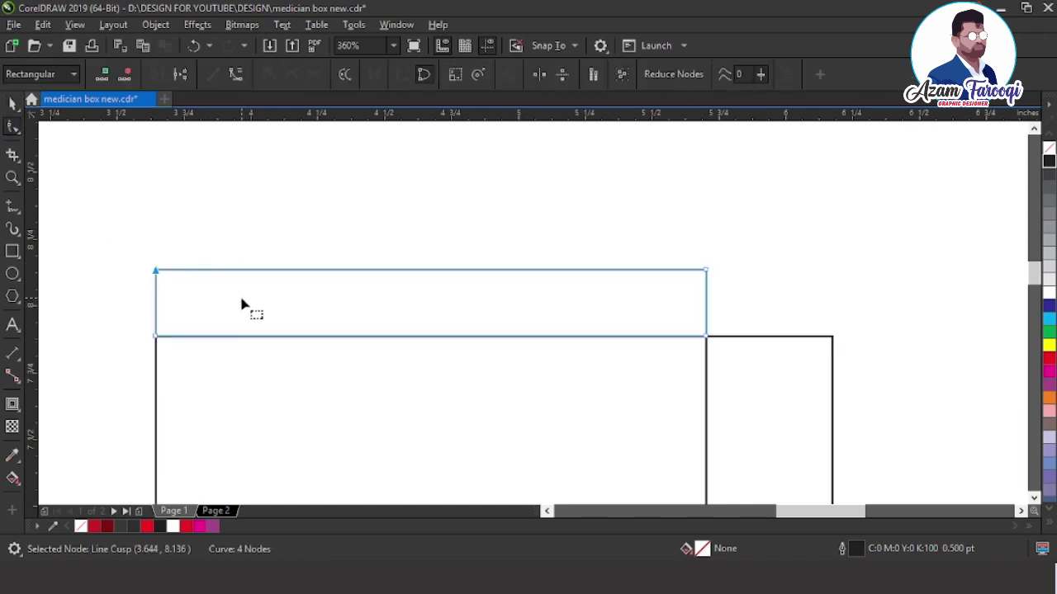
pyautogui.press('Right')
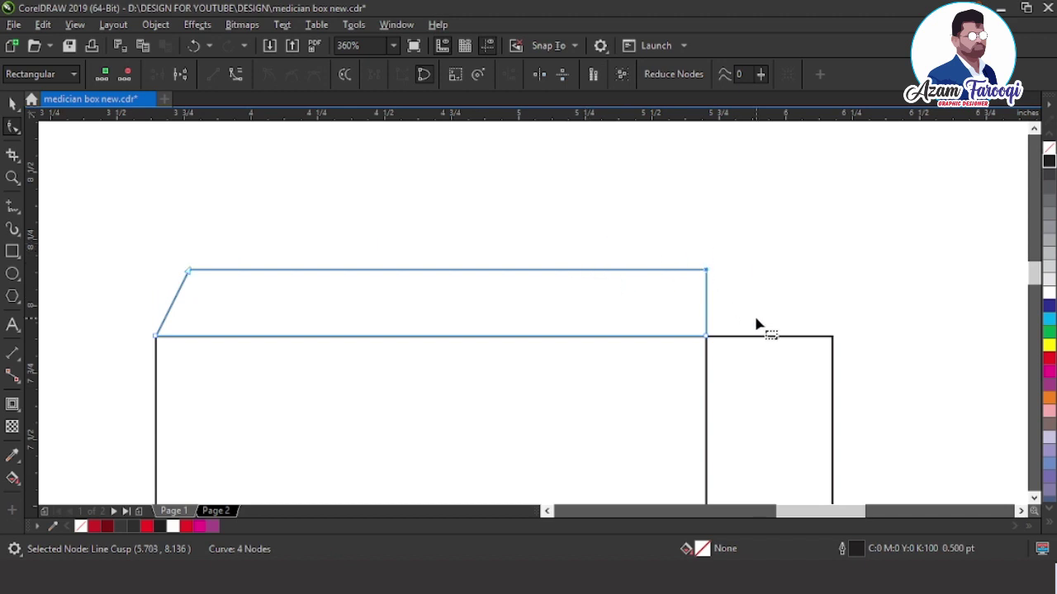
pyautogui.press('Left')
pyautogui.press('space')
pyautogui.click(757, 319)
# - Make a copy of the right side flap in place and set the copy's width to 0.125 inches
pyautogui.scroll(-2, 756, 320)
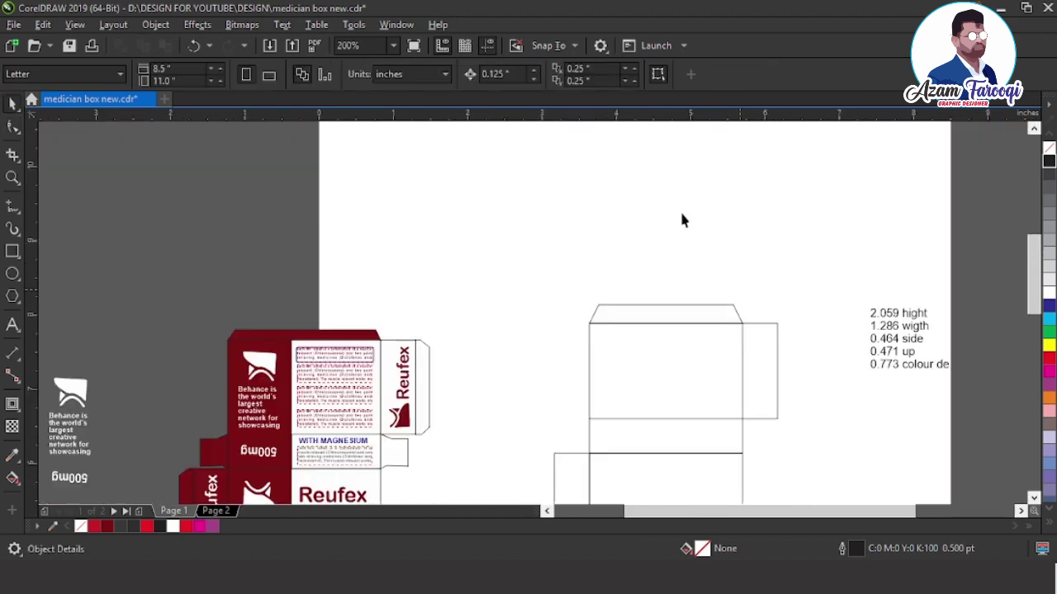
pyautogui.scroll(-1, 645, 201)
pyautogui.press('F2')
pyautogui.scroll(2, 747, 300)
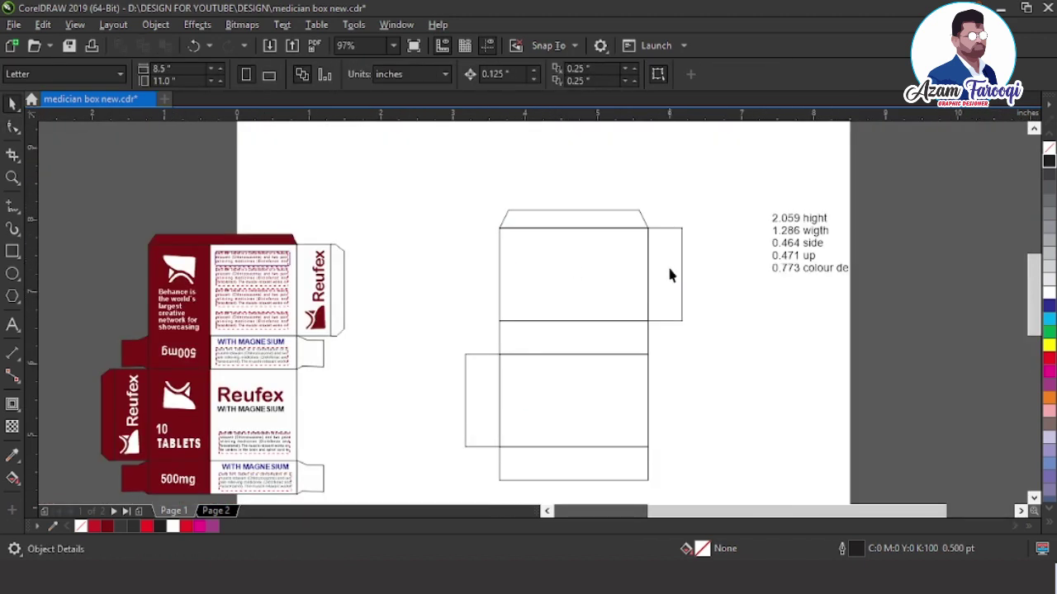
pyautogui.click(667, 264)
pyautogui.hotkey('shift', 'F2')
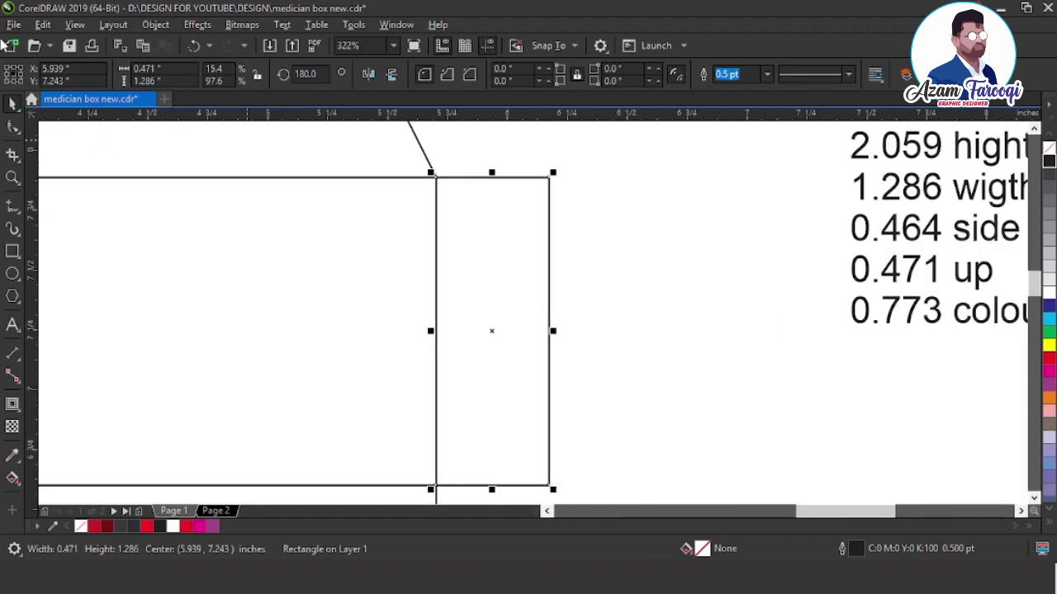
pyautogui.click(169, 68)
pyautogui.write('0')
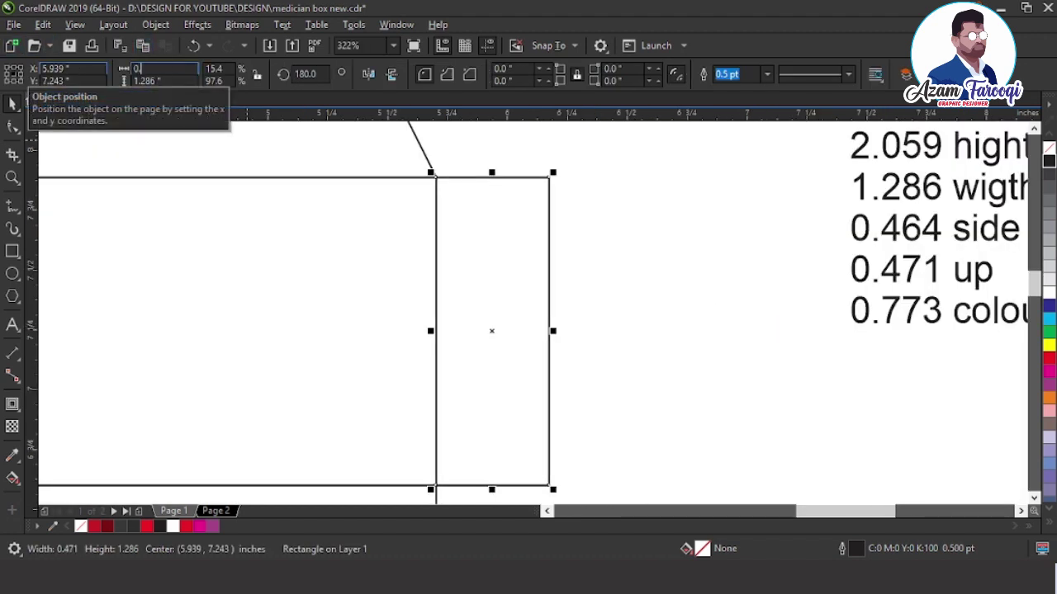
pyautogui.write('.125')
pyautogui.press('Return')
# - Align the 0.125-inch strip to the side flap's right edge, and flip it so it sits outside that edge
pyautogui.keyDown('shift'); pyautogui.click(436, 207); pyautogui.keyUp('shift')
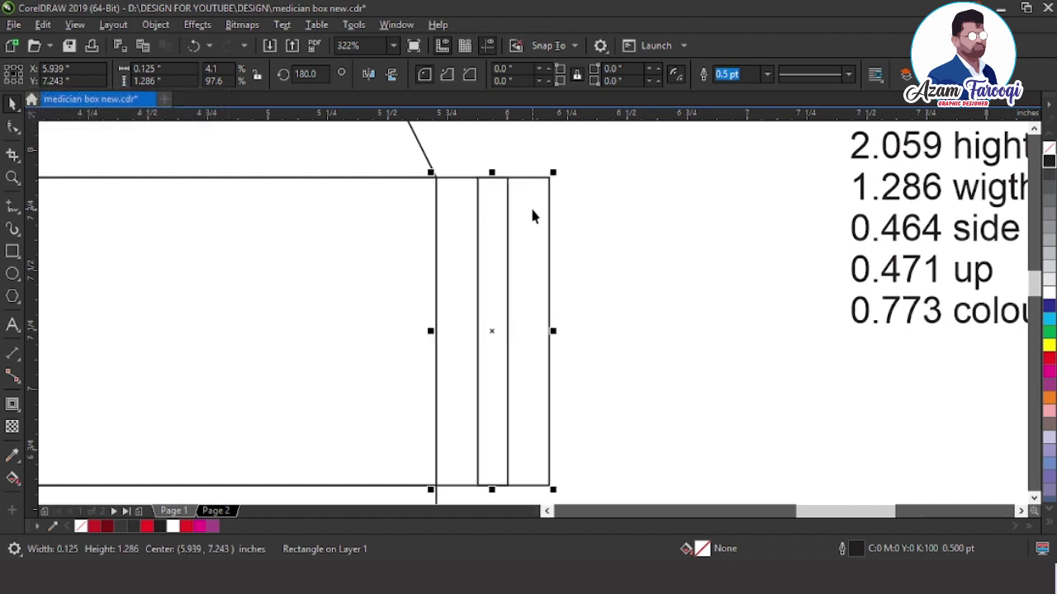
pyautogui.press('r')
pyautogui.click(523, 252)
pyautogui.click(516, 334)
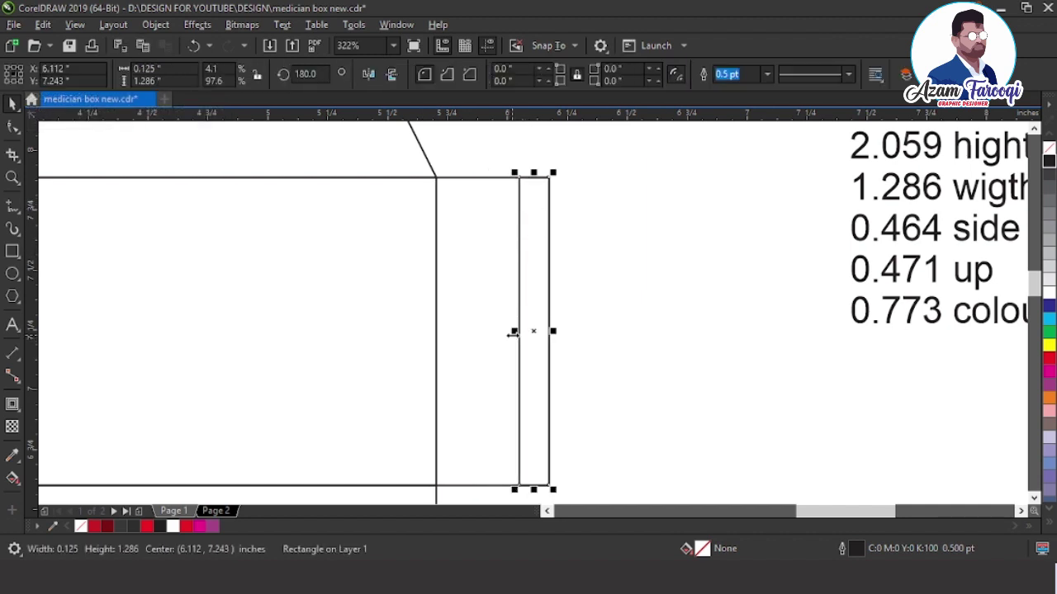
pyautogui.moveTo(517, 332); pyautogui.dragTo(553, 336)
# - Convert the 0.125-inch strip to curves and taper it by moving its two outer corner nodes 0.125 inches inward
pyautogui.click(12, 126)
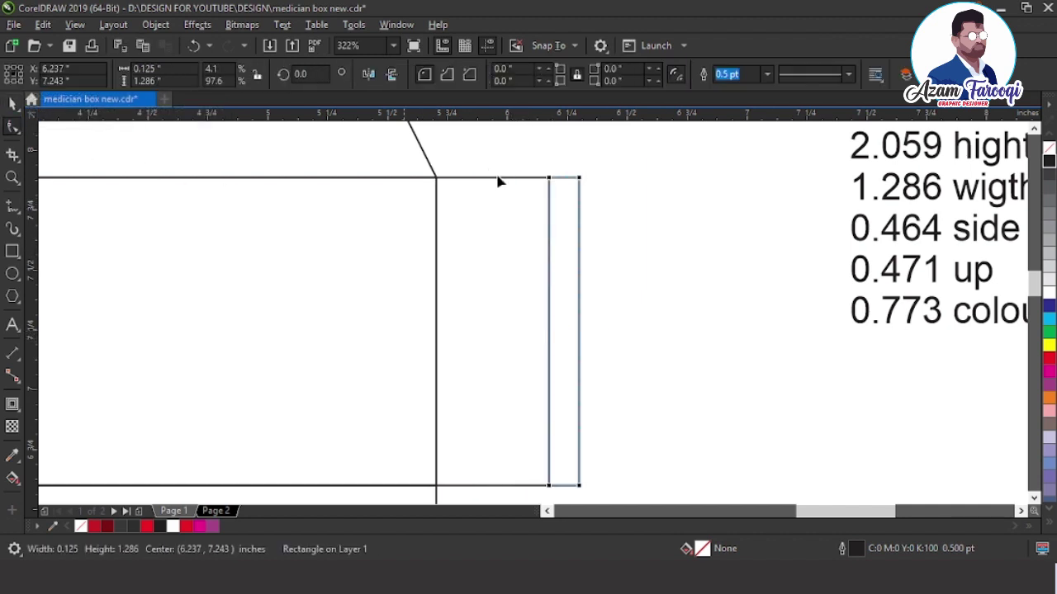
pyautogui.scroll(-3, 700, 194)
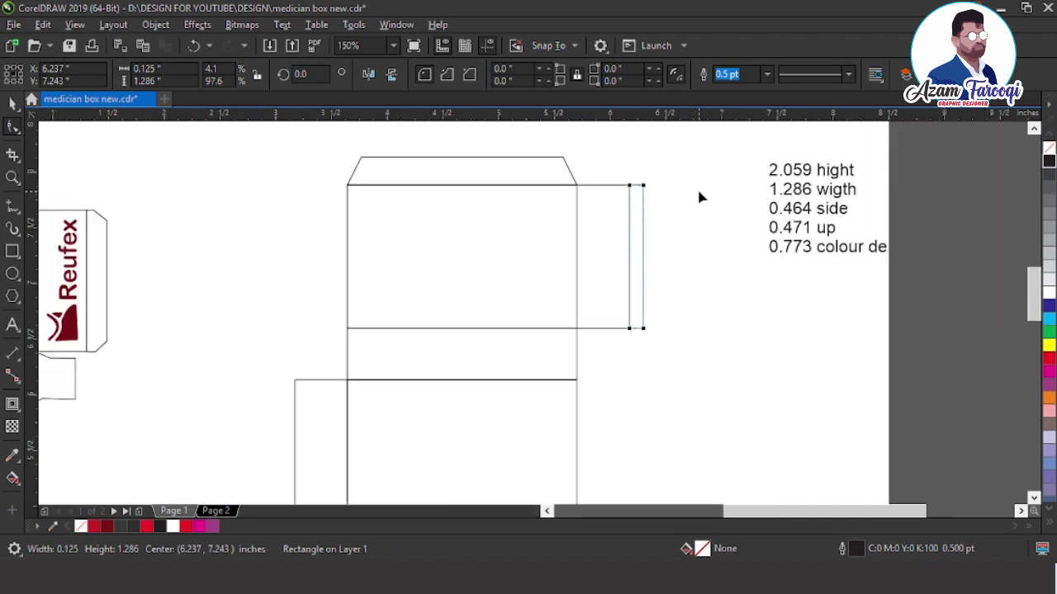
pyautogui.press('z')
pyautogui.moveTo(556, 160); pyautogui.dragTo(745, 273)
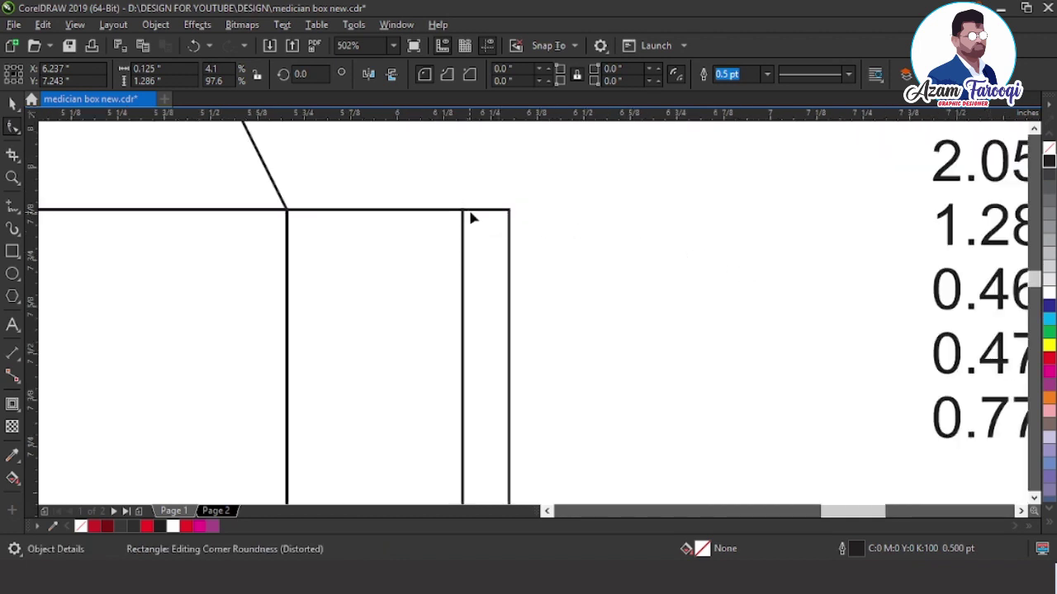
pyautogui.press('space')
pyautogui.scroll(-2, 493, 229)
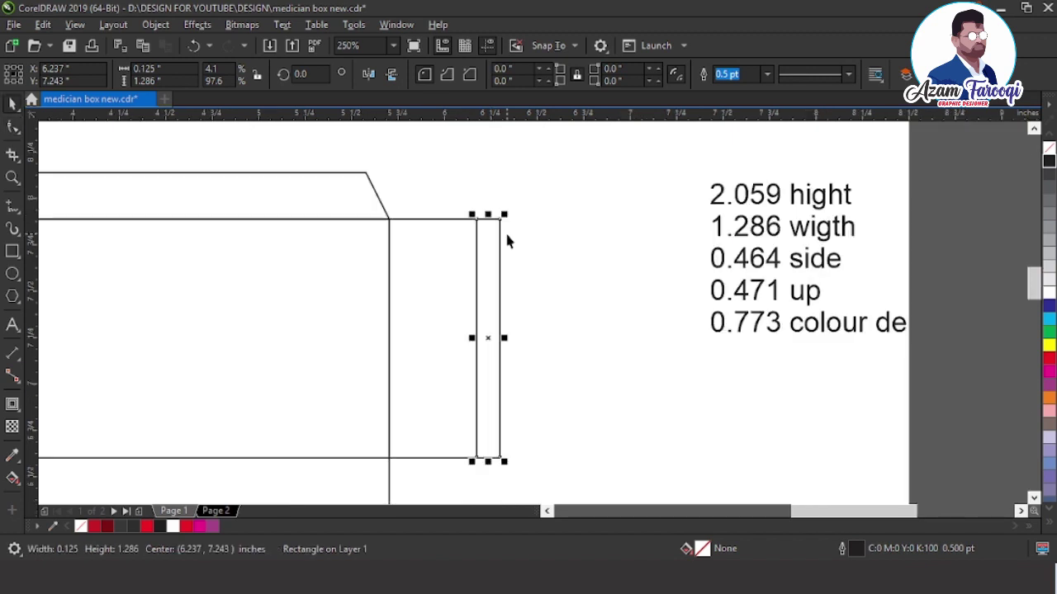
pyautogui.hotkey('ctrl', 'q')
pyautogui.press('space')
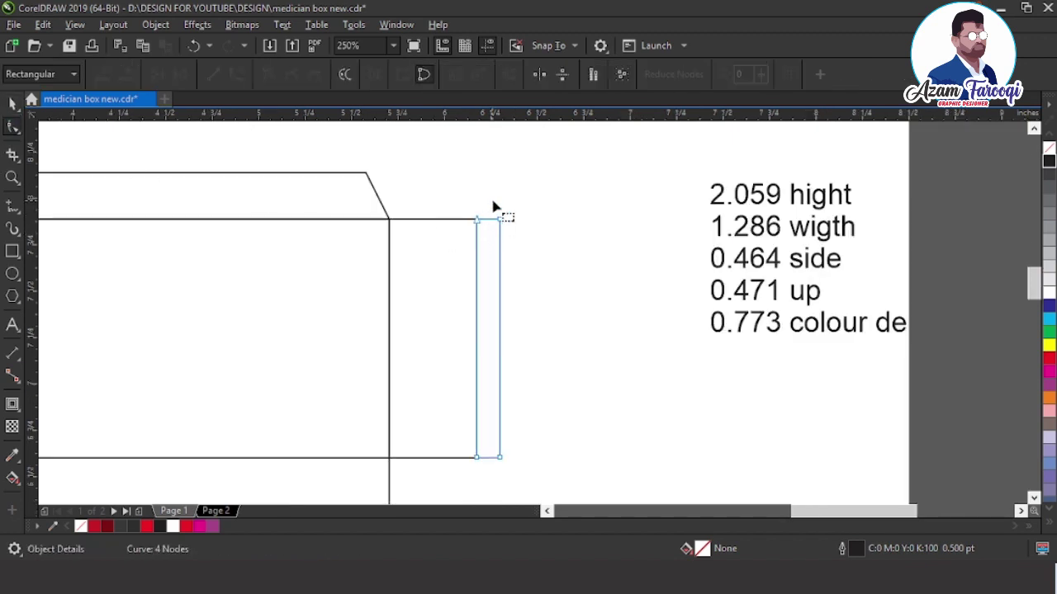
pyautogui.moveTo(493, 206); pyautogui.dragTo(539, 281)
pyautogui.press('Down')
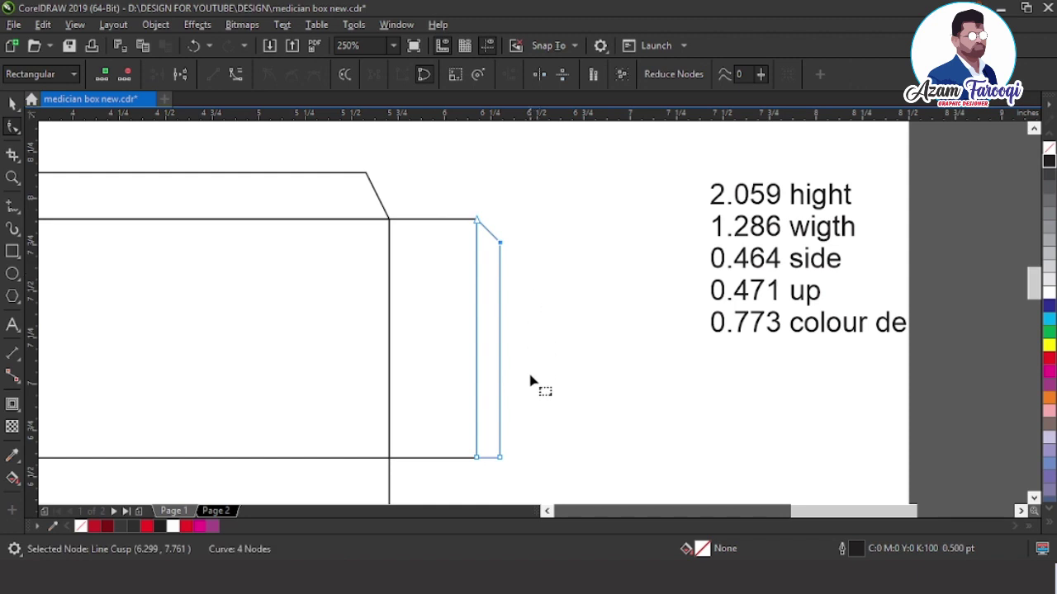
pyautogui.moveTo(530, 383); pyautogui.dragTo(483, 477)
pyautogui.press('space')
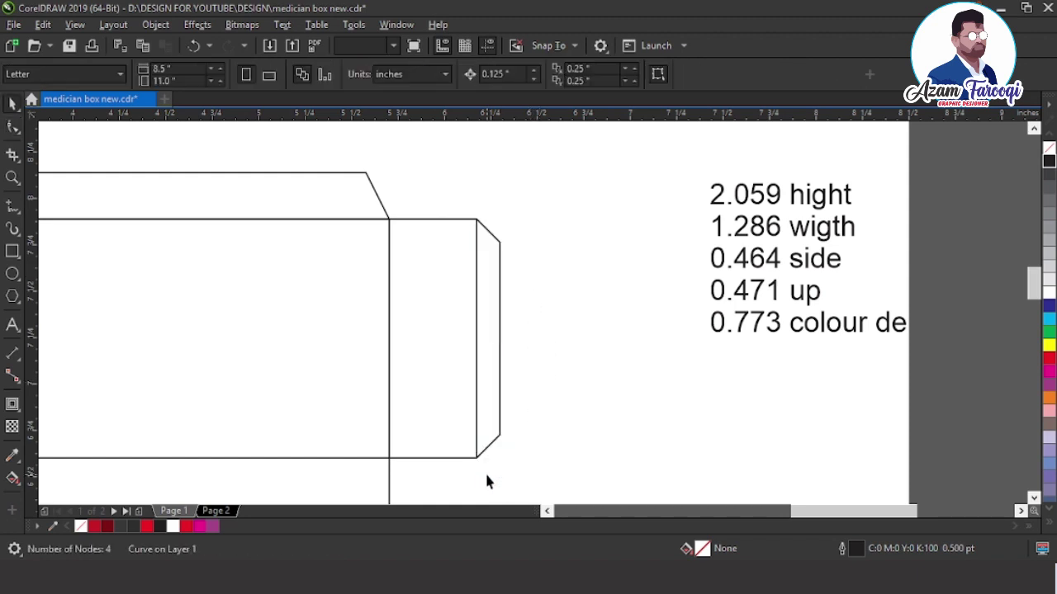
# - Place a copy of the tapered strip on the lower panel's left side flap, centred vertically and aligned to the flap's left edge
pyautogui.scroll(-3, 541, 293)
pyautogui.click(512, 331)
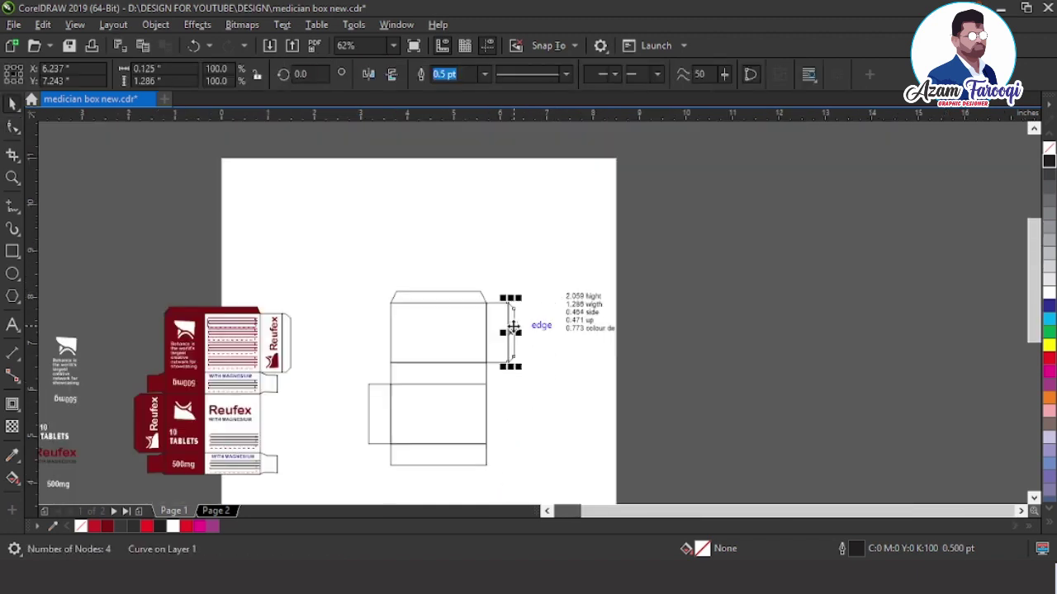
pyautogui.click(380, 403)
pyautogui.keyDown('shift'); pyautogui.click(380, 401); pyautogui.keyUp('shift')
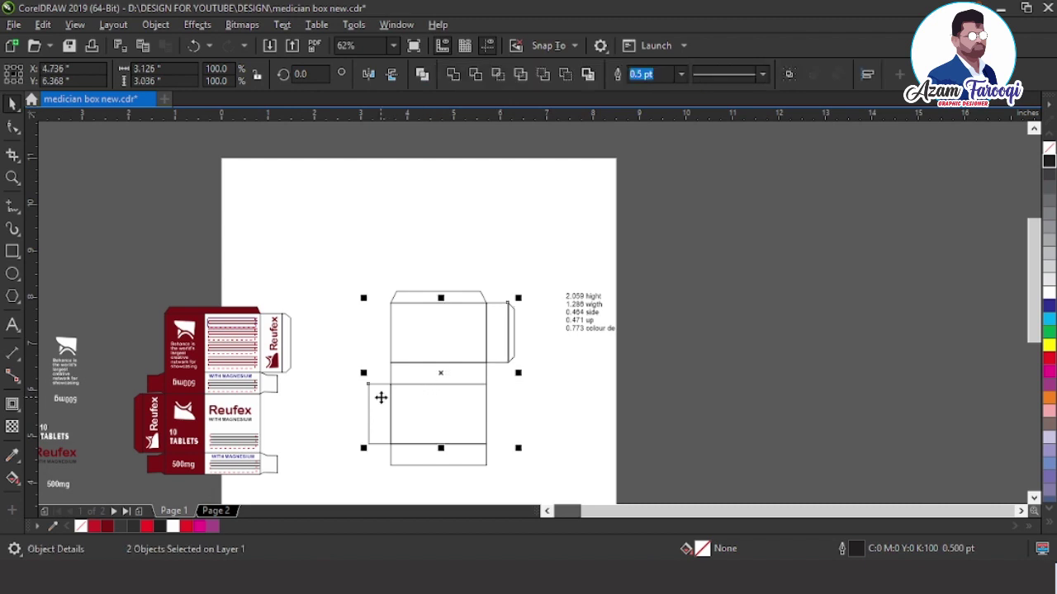
pyautogui.press('e')
pyautogui.press('l')
pyautogui.press('Escape')
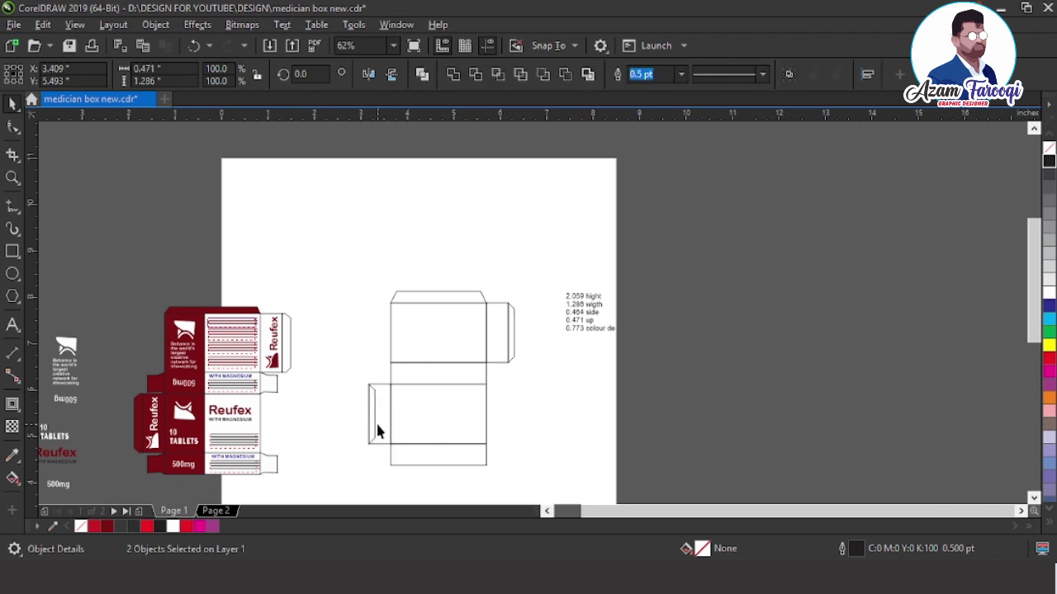
# - Flip the copied tapered strip so it sits outside the left side flap's outer edge
pyautogui.press('F2')
pyautogui.moveTo(328, 359); pyautogui.dragTo(432, 446)
pyautogui.click(504, 353)
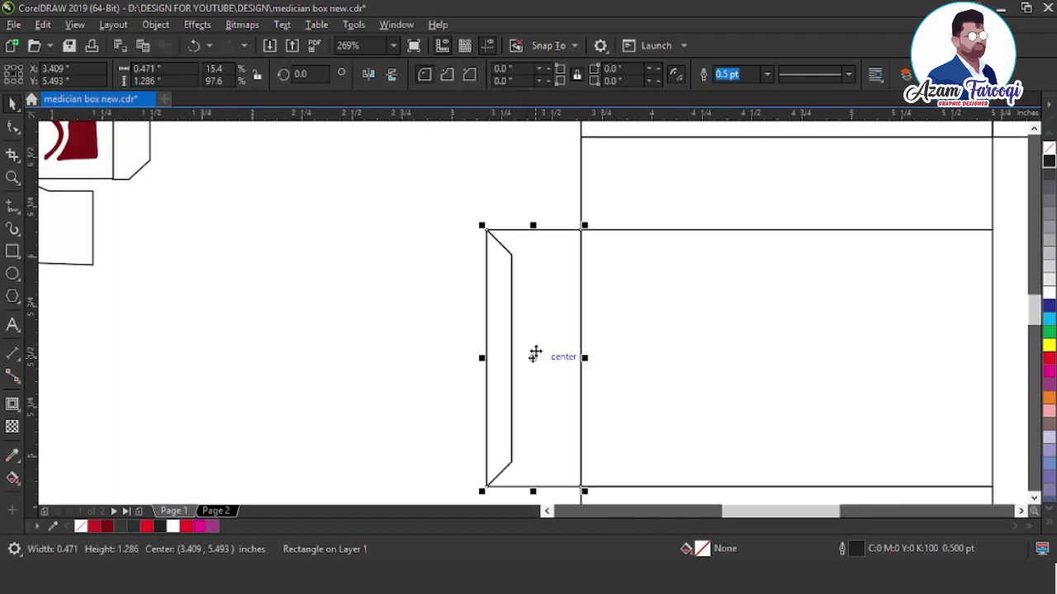
pyautogui.scroll(-1, 545, 438)
pyautogui.moveTo(516, 328); pyautogui.dragTo(477, 330)
pyautogui.press('Escape')
# - Mirror a shortened copy of the narrow panel between the two large panels outside its left edge, about 0.324 inches wide
pyautogui.press('F3')
pyautogui.press('F3')
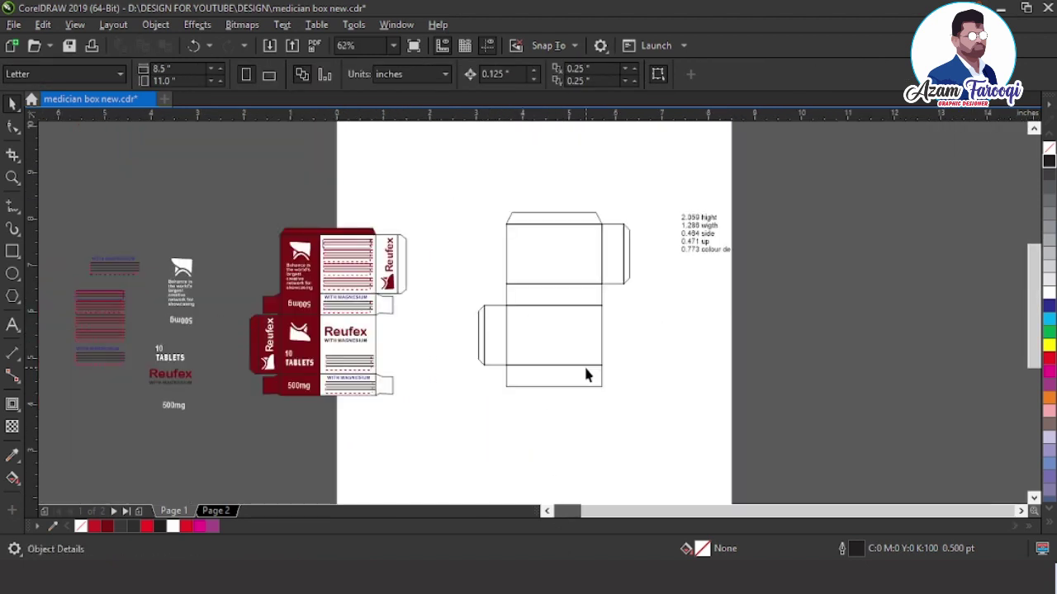
pyautogui.moveTo(236, 180); pyautogui.dragTo(743, 417)
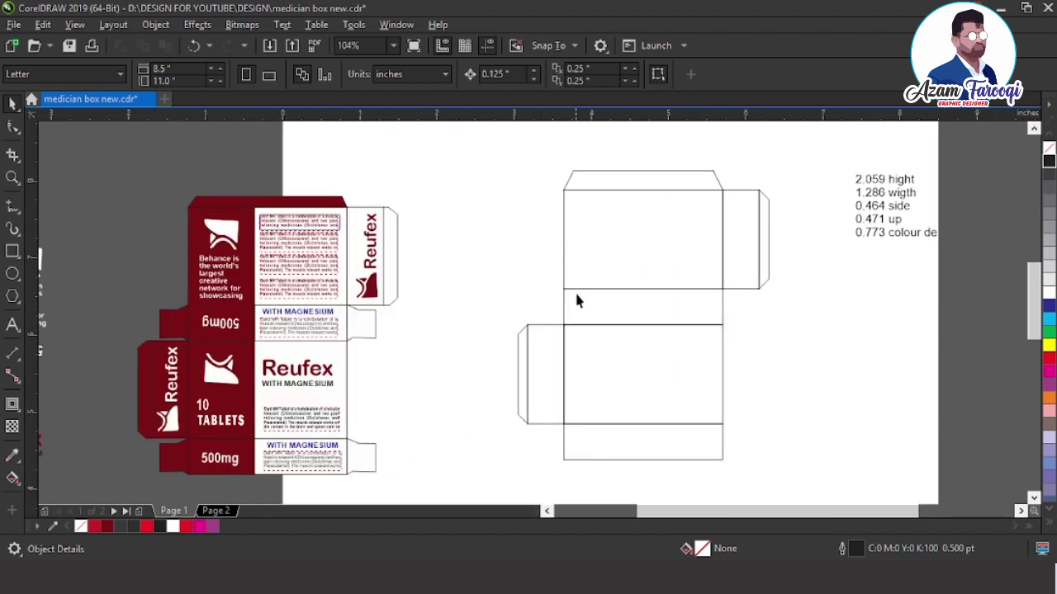
pyautogui.click(584, 323)
pyautogui.moveTo(733, 307); pyautogui.dragTo(544, 314)
pyautogui.moveTo(544, 314); pyautogui.dragTo(544, 314)
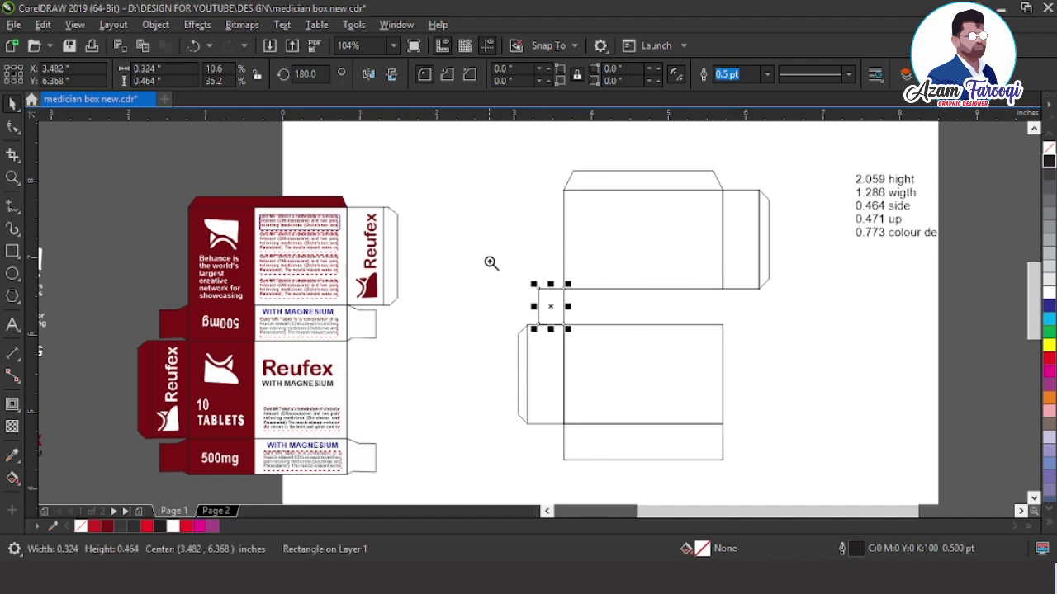
# - Convert the narrow left flap to curves, add a node near its top edge's inner end, and move both outer corners 0.125 inches inward
pyautogui.moveTo(667, 360); pyautogui.dragTo(667, 366)
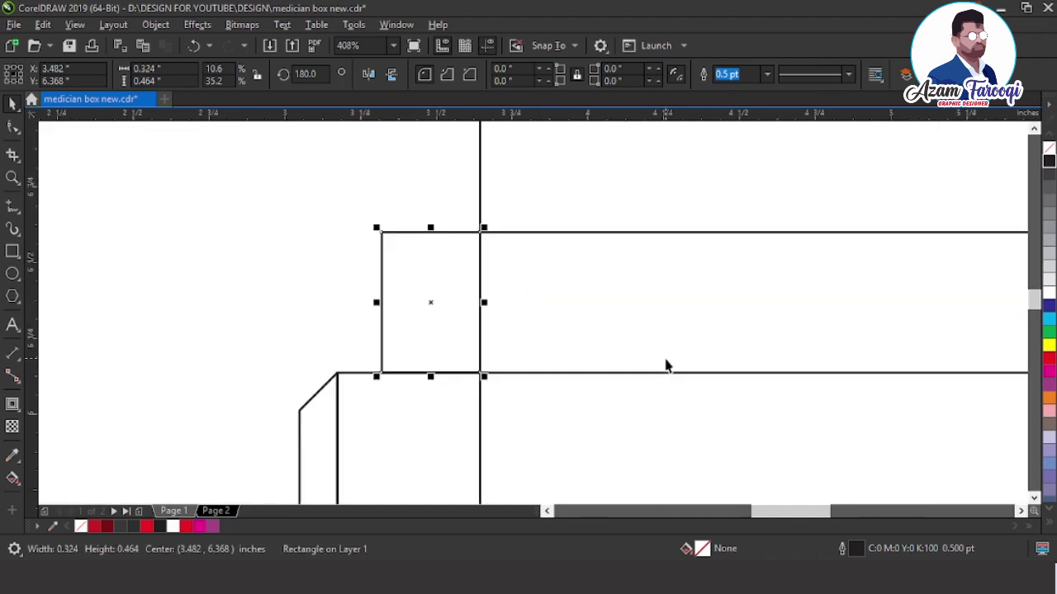
pyautogui.click(13, 129)
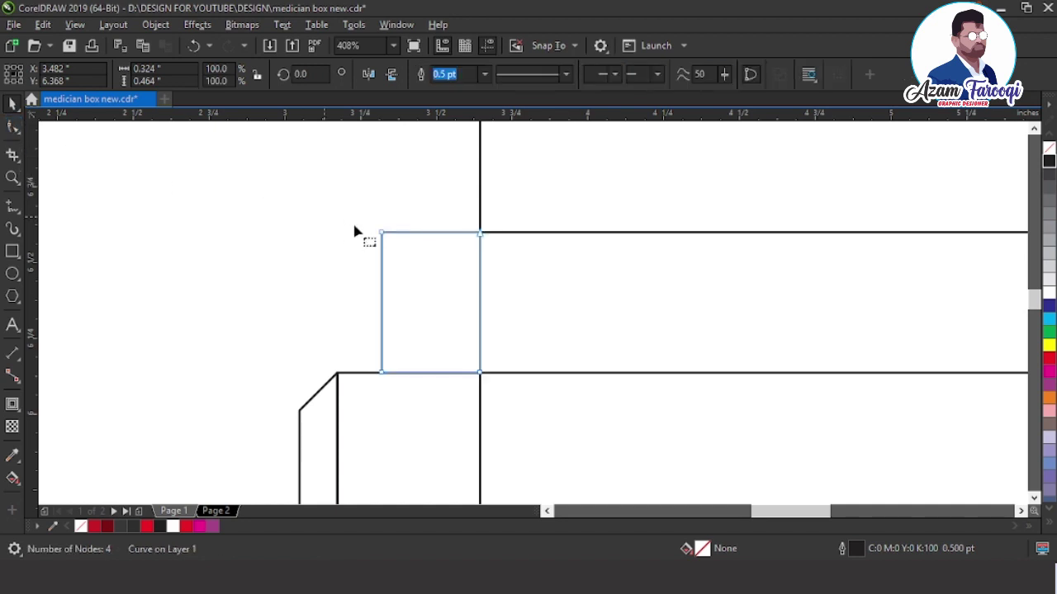
pyautogui.doubleClick(459, 233)
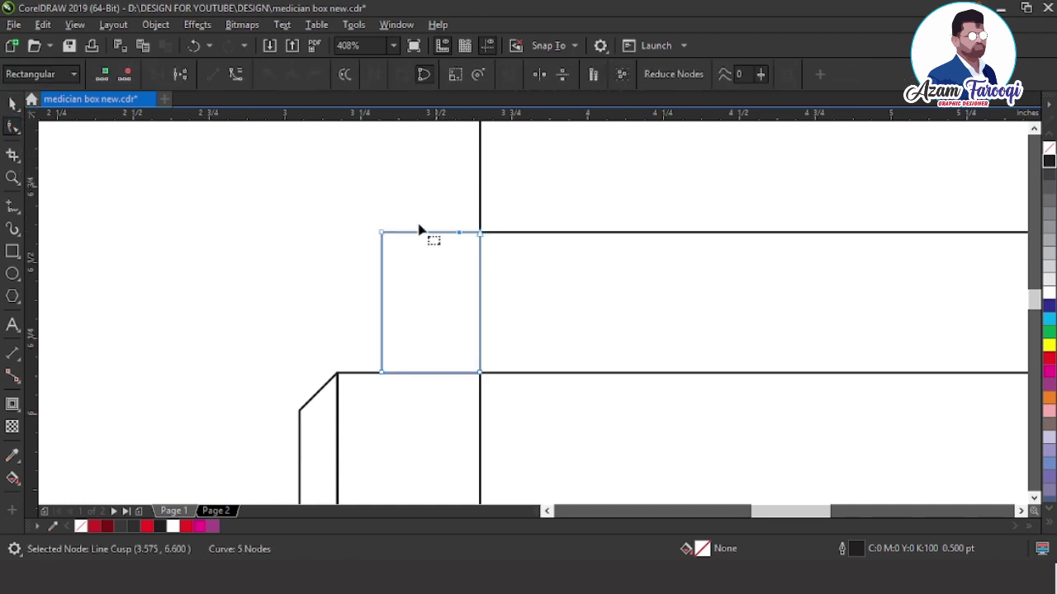
pyautogui.press('Down')
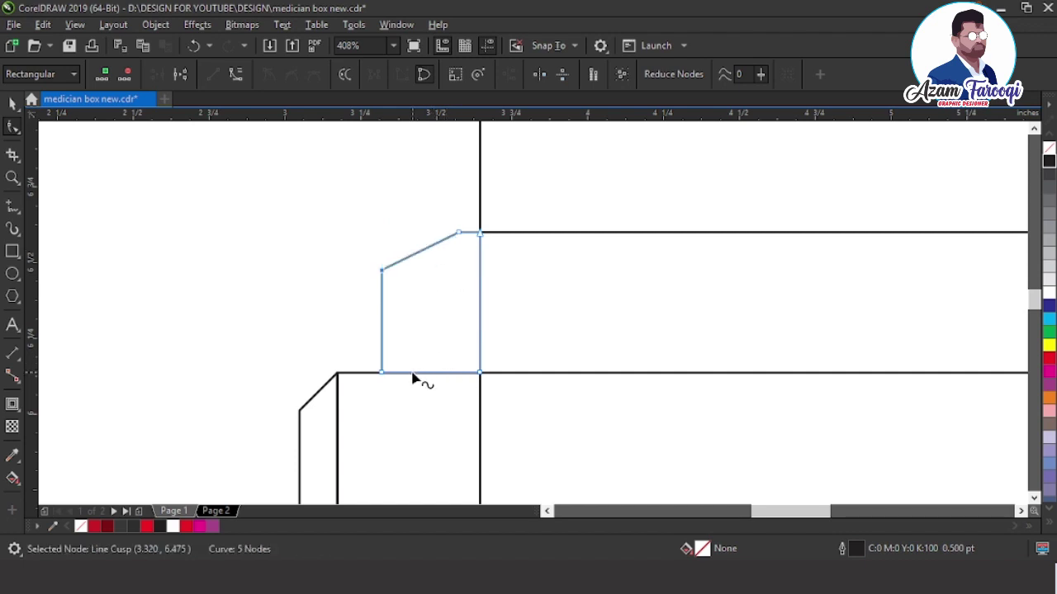
pyautogui.moveTo(355, 358); pyautogui.dragTo(384, 377)
pyautogui.press('Up')
pyautogui.press('space')
pyautogui.click(389, 255)
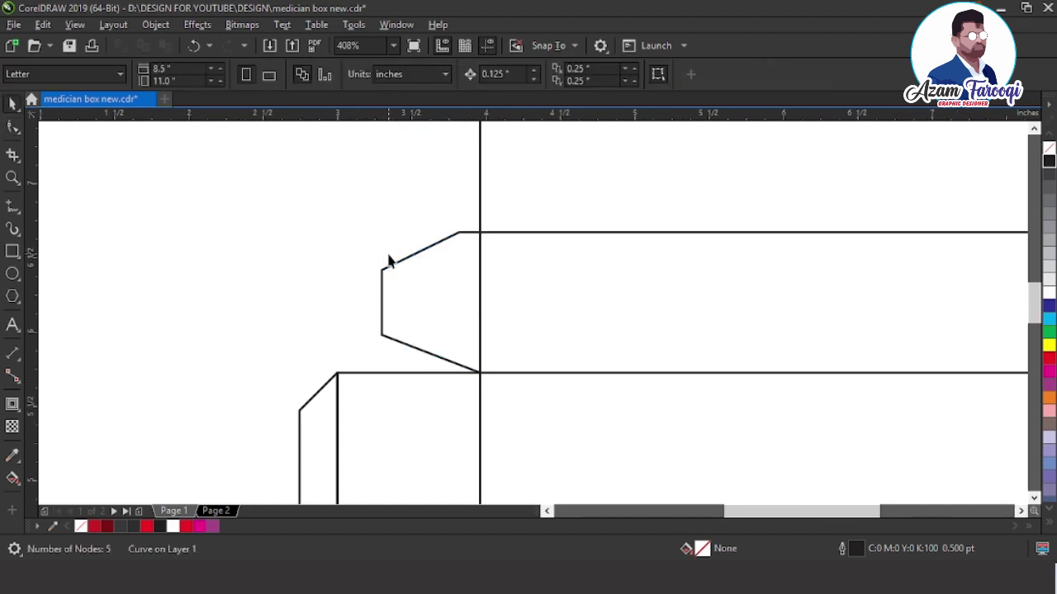
# - Place a copy of the bottom narrow panel in the gap between the two large panels, flush with the lower panel's top edge
pyautogui.scroll(-2, 389, 255)
pyautogui.click(406, 275)
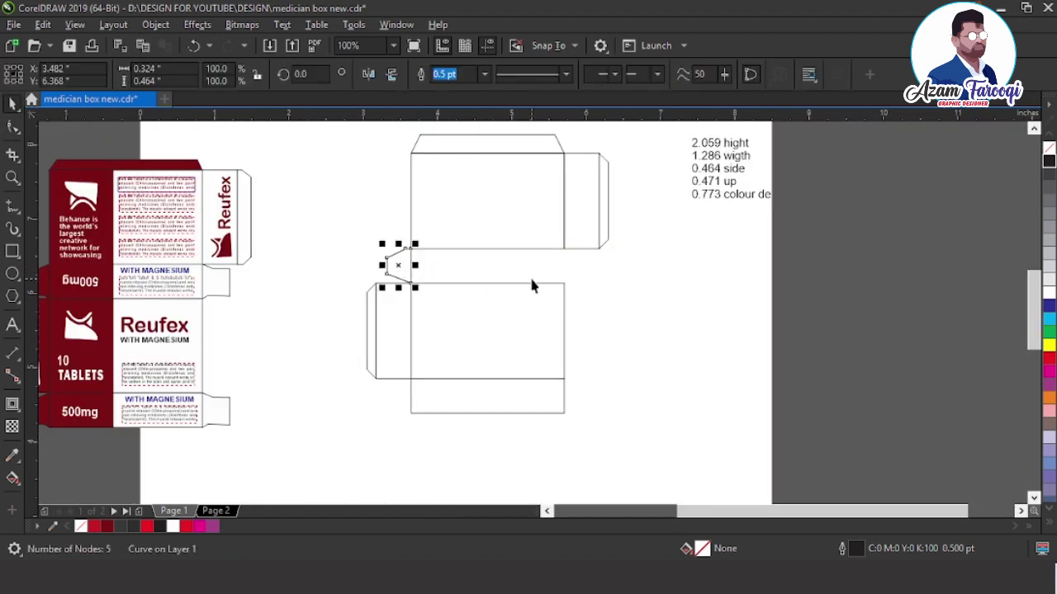
pyautogui.click(500, 378)
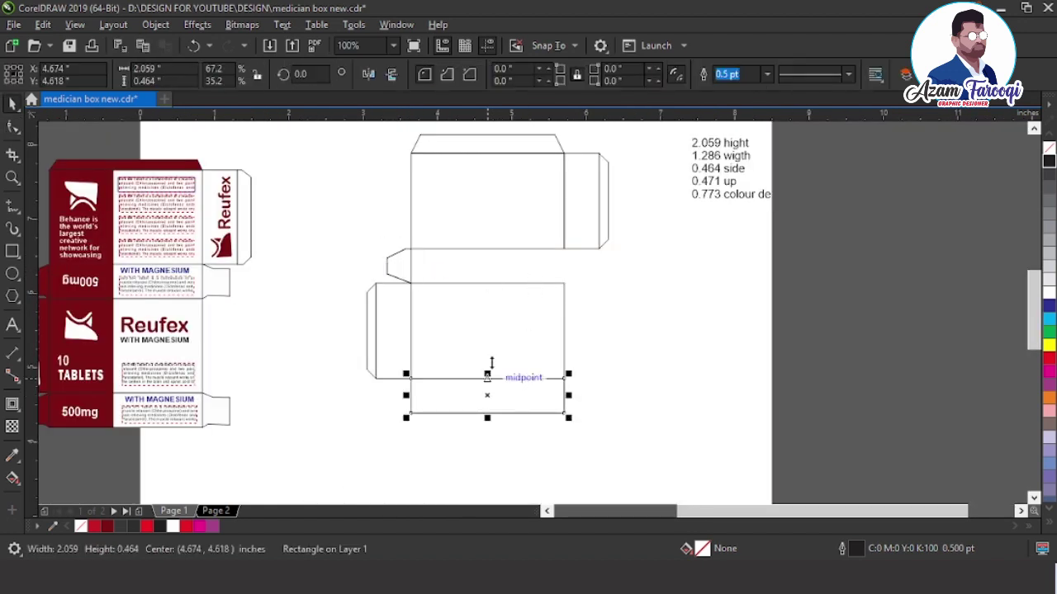
pyautogui.keyDown('shift'); pyautogui.click(498, 318); pyautogui.keyUp('shift')
pyautogui.press('t')
pyautogui.press('Escape')
pyautogui.click(495, 312)
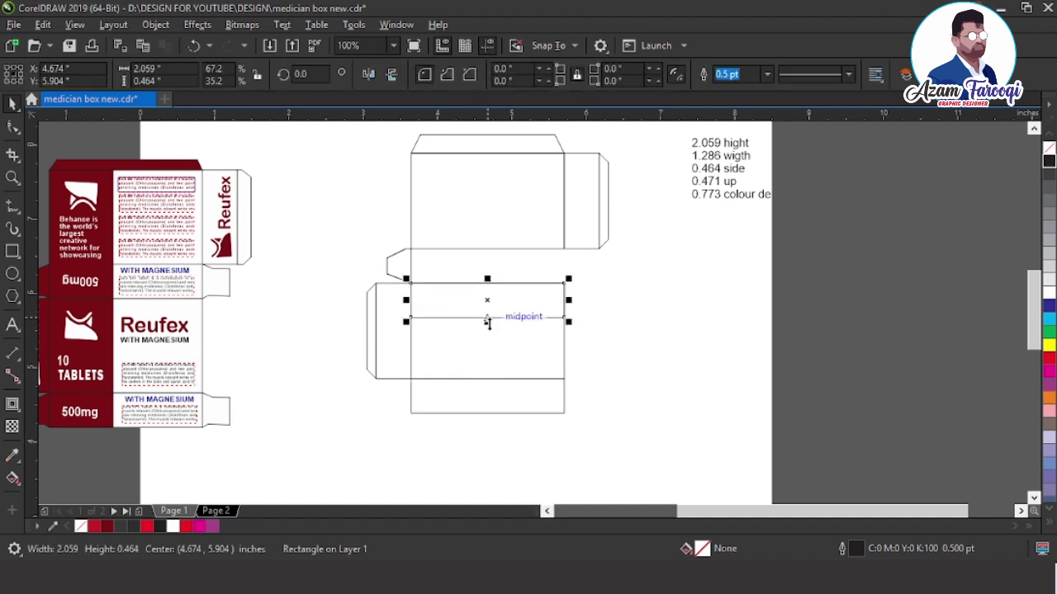
pyautogui.moveTo(487, 322); pyautogui.dragTo(487, 283)
# - Mirror a copy of the tapered flap outside the middle narrow panel's right end and group it with the left flap
pyautogui.click(385, 264)
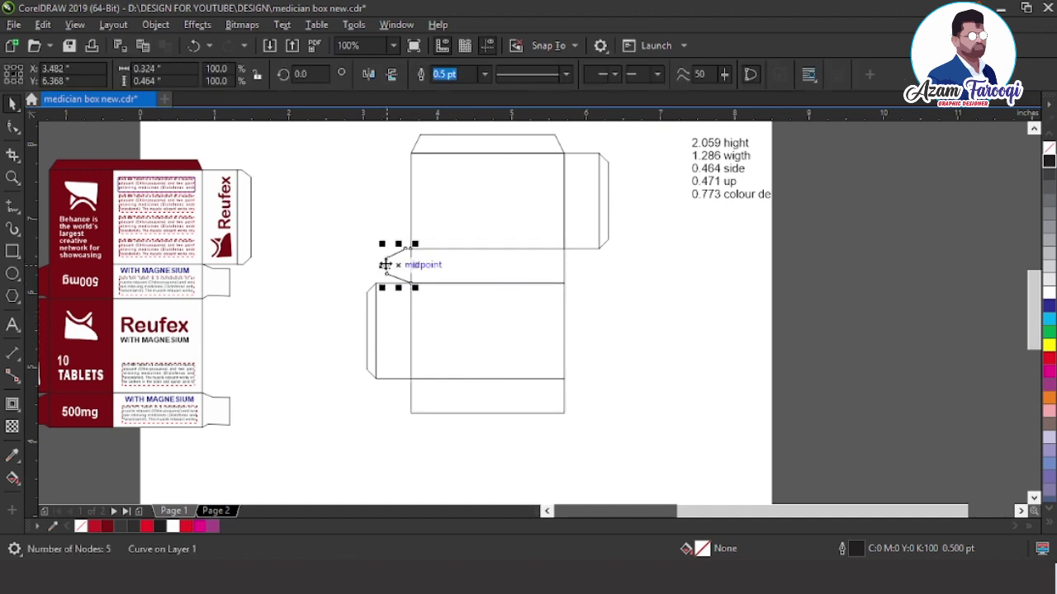
pyautogui.press('KP_Add')
pyautogui.keyDown('shift'); pyautogui.click(494, 275); pyautogui.keyUp('shift')
pyautogui.press('r')
pyautogui.press('Escape')
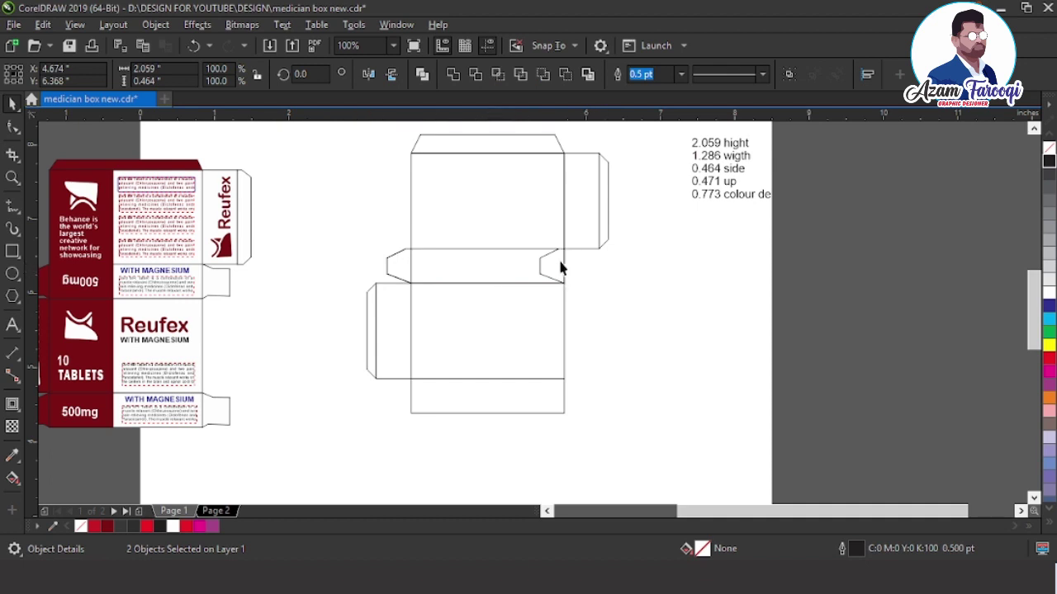
pyautogui.click(542, 269)
pyautogui.click(541, 268)
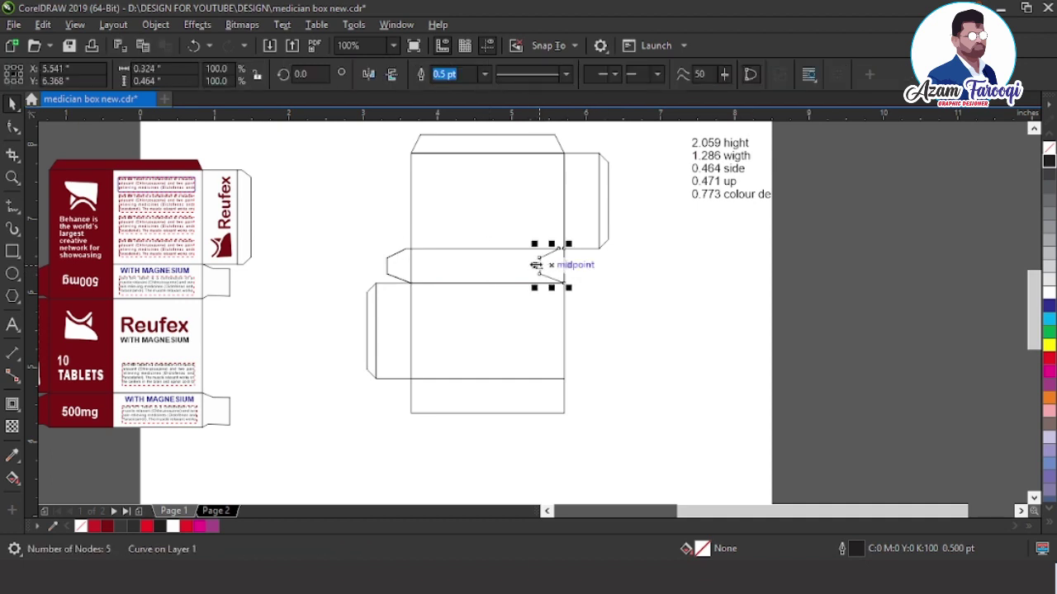
pyautogui.moveTo(535, 265); pyautogui.dragTo(590, 266)
pyautogui.keyDown('shift'); pyautogui.click(401, 269); pyautogui.keyUp('shift')
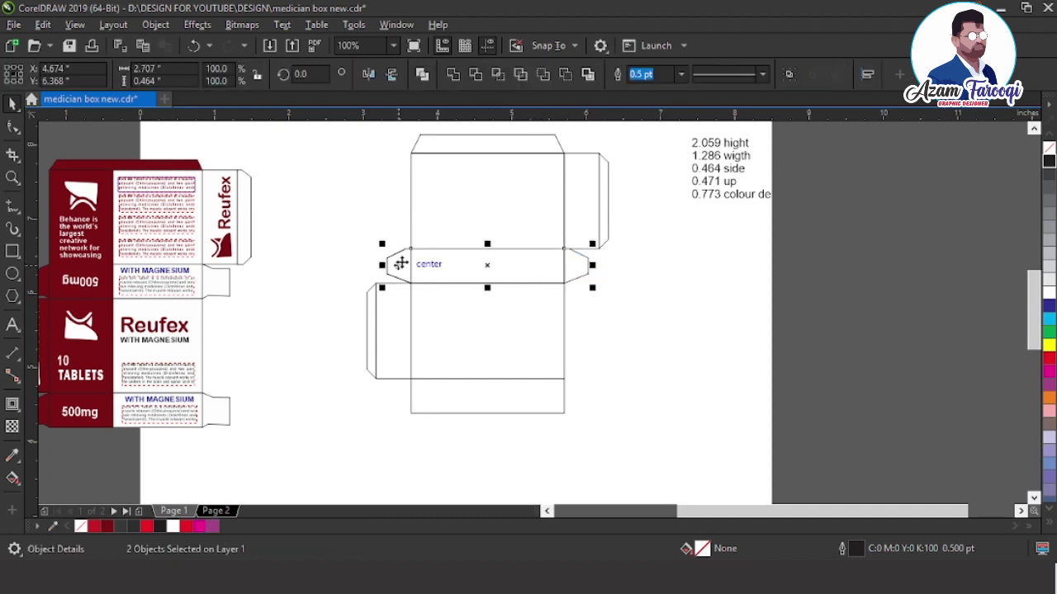
pyautogui.hotkey('ctrl', 'g')
# - Copy the grouped pair of tapered flaps down to the bottom narrow panel, aligned with its bottom edge so they sit outside both ends
pyautogui.scroll(2, 401, 266)
pyautogui.scroll(-1, 380, 222)
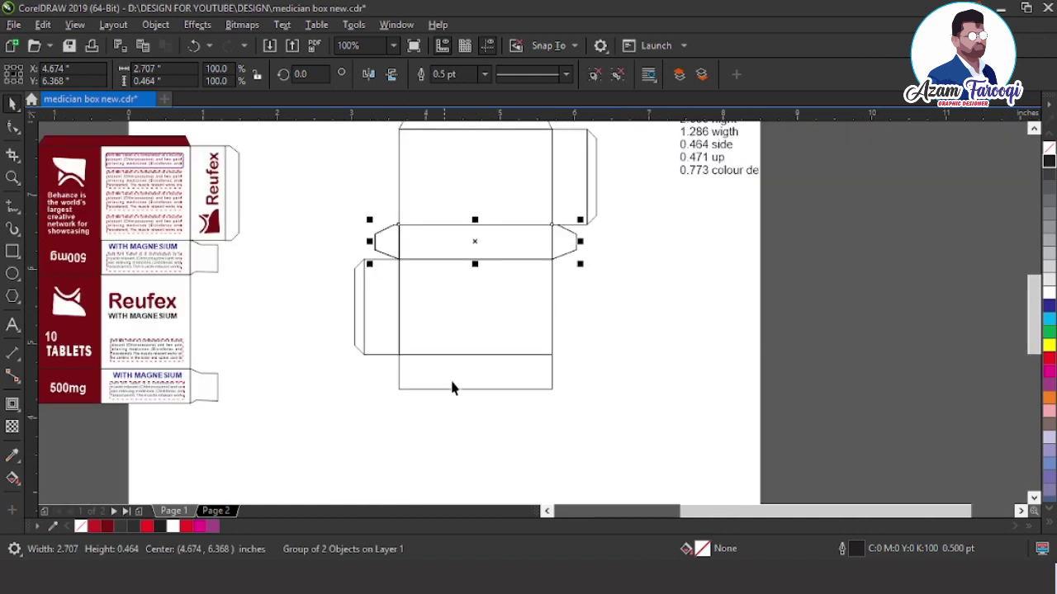
pyautogui.keyDown('shift'); pyautogui.click(455, 369); pyautogui.keyUp('shift')
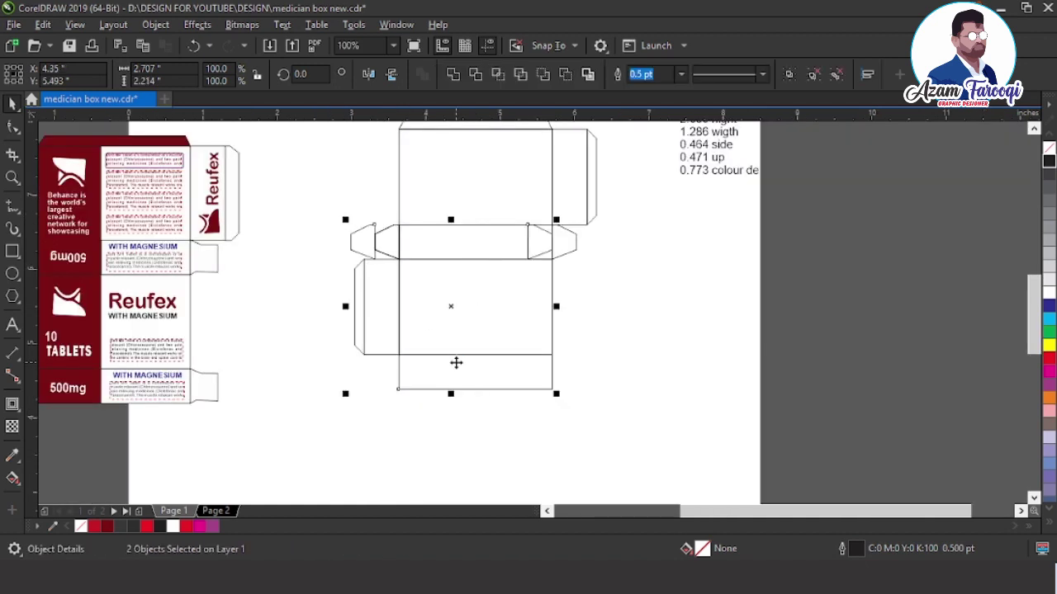
pyautogui.press('c')
pyautogui.press('Escape')
pyautogui.click(559, 248)
pyautogui.keyDown('shift'); pyautogui.click(542, 366); pyautogui.keyUp('shift')
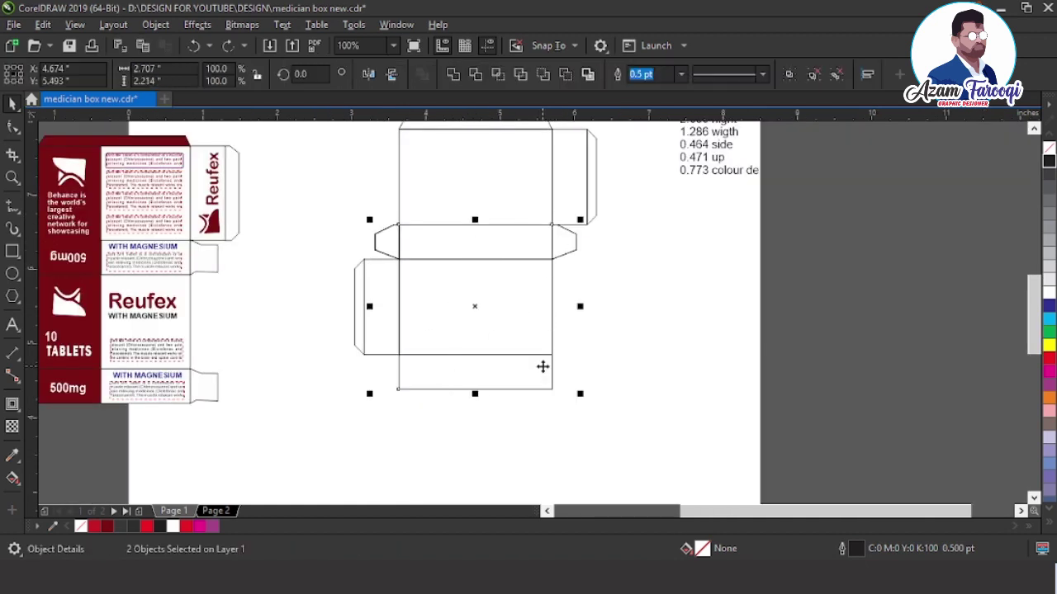
pyautogui.press('e')
pyautogui.click(604, 368)
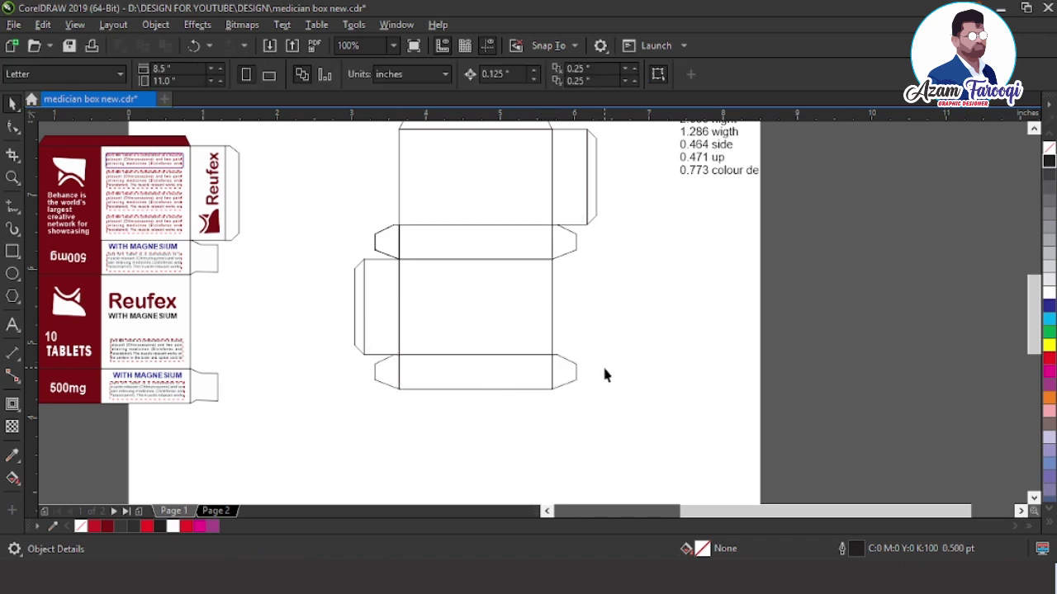
pyautogui.scroll(-1, 505, 350)
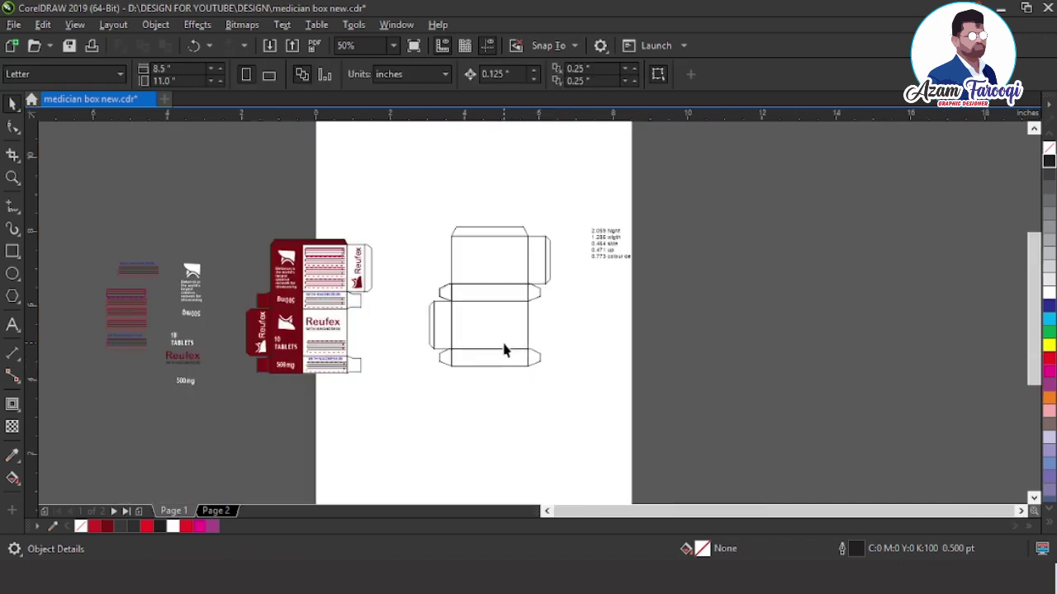
pyautogui.moveTo(264, 203); pyautogui.dragTo(653, 421)
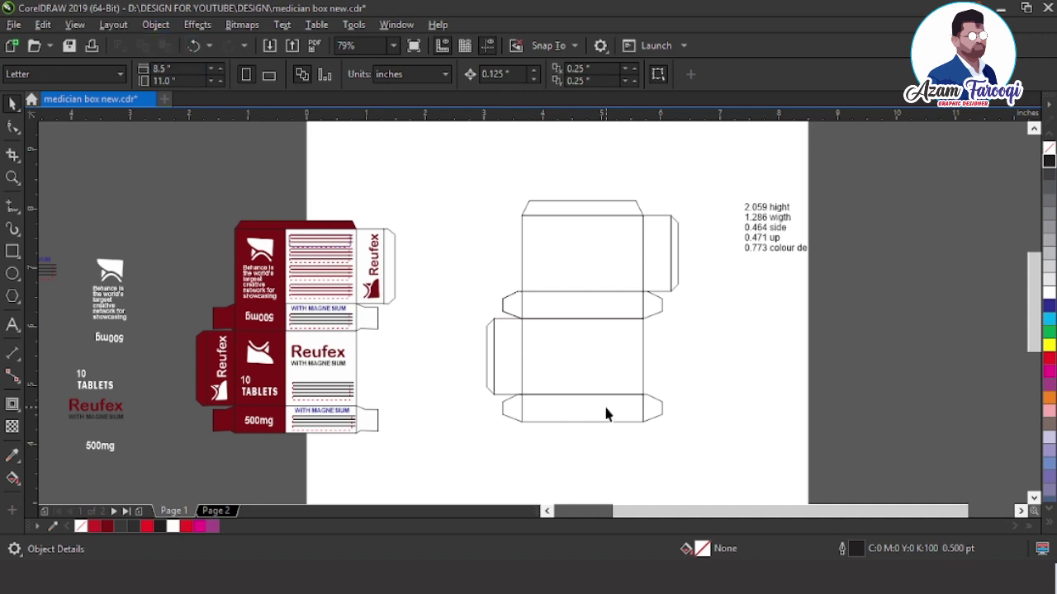
pyautogui.click(490, 346)
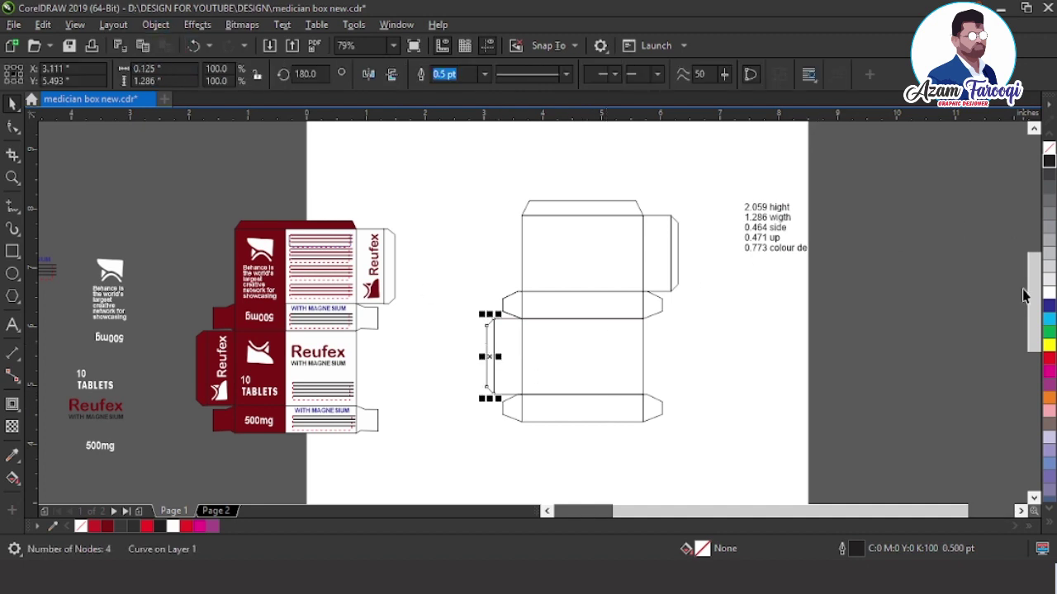
pyautogui.click(107, 527)
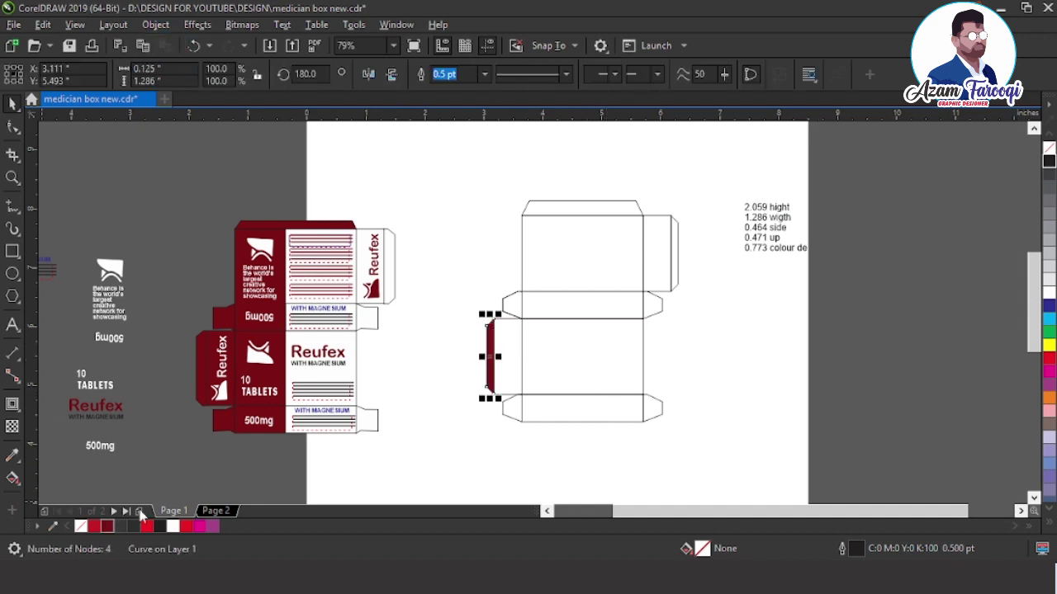
pyautogui.click(682, 240)
pyautogui.click(678, 242)
pyautogui.hotkey('ctrl', 'z')
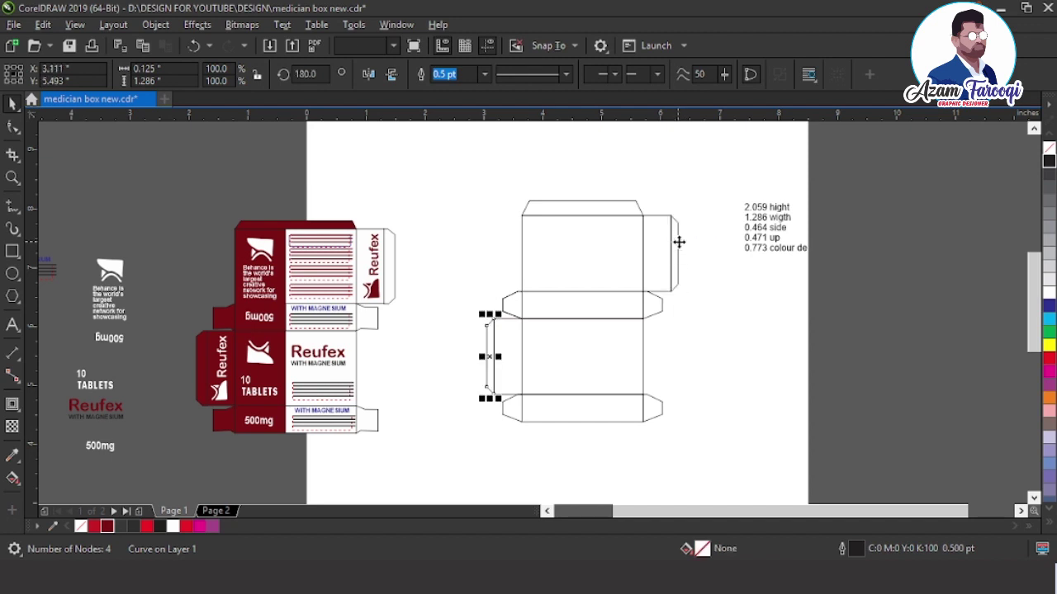
# - Group all parts of the box layout and place a copy of the group beside the page's right edge
pyautogui.click(451, 247)
pyautogui.moveTo(456, 177); pyautogui.dragTo(719, 459)
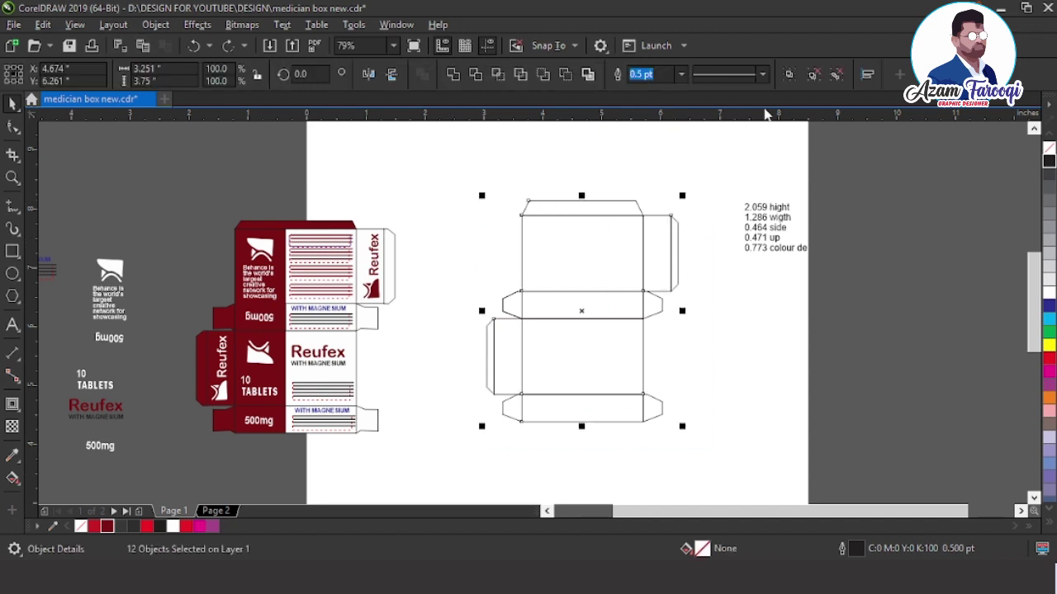
pyautogui.click(788, 80)
pyautogui.scroll(-2, 573, 274)
pyautogui.moveTo(576, 282); pyautogui.dragTo(755, 273)
pyautogui.rightClick(755, 274)
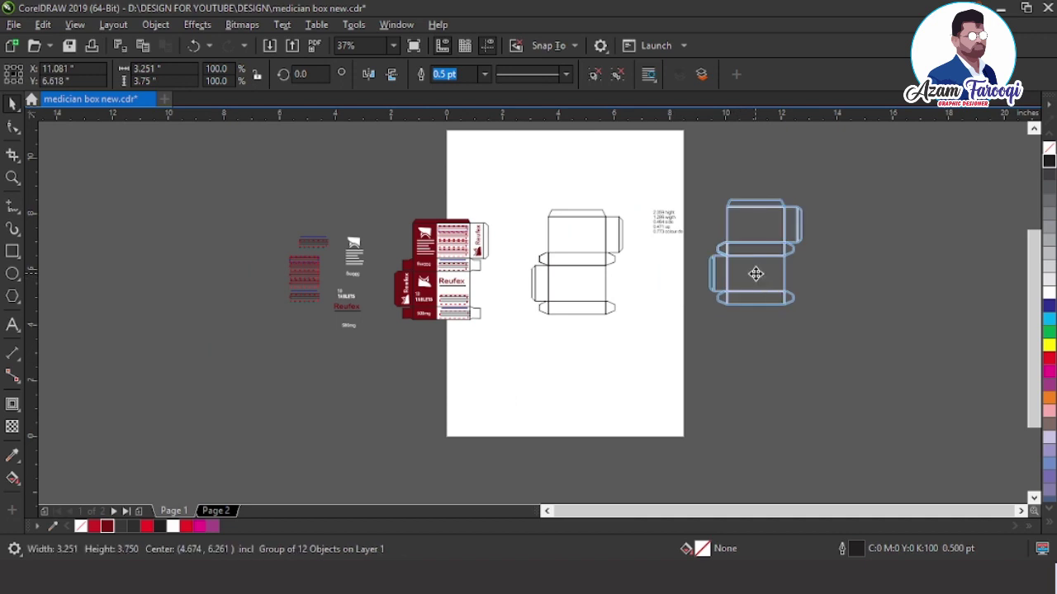
# - Give the copied layout a yellow 1.0 pt dotted outline and move it farther away from the page
pyautogui.press('F2')
pyautogui.moveTo(679, 195); pyautogui.dragTo(889, 338)
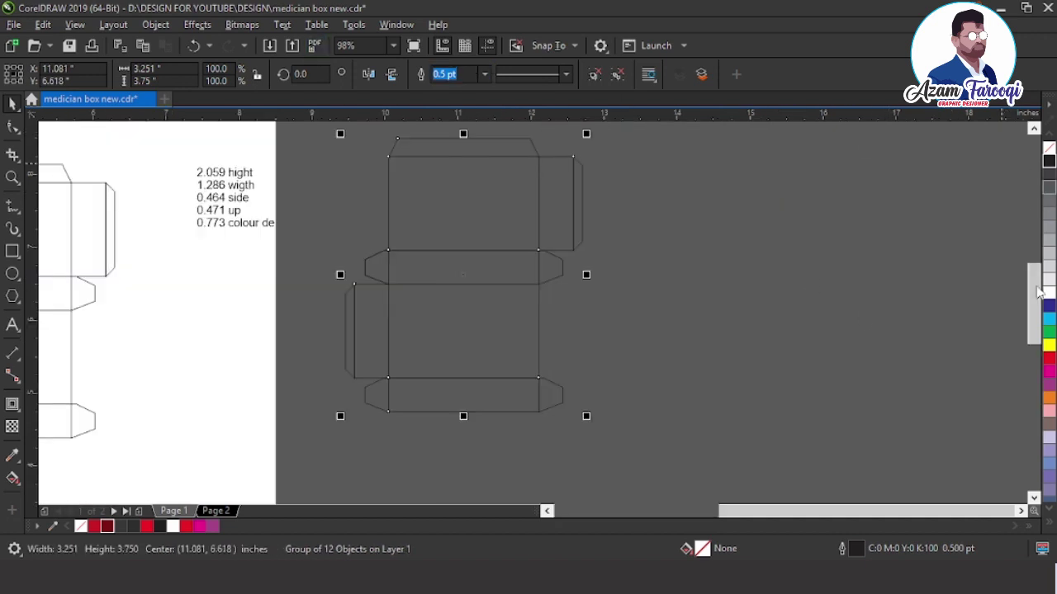
pyautogui.rightClick(1049, 345)
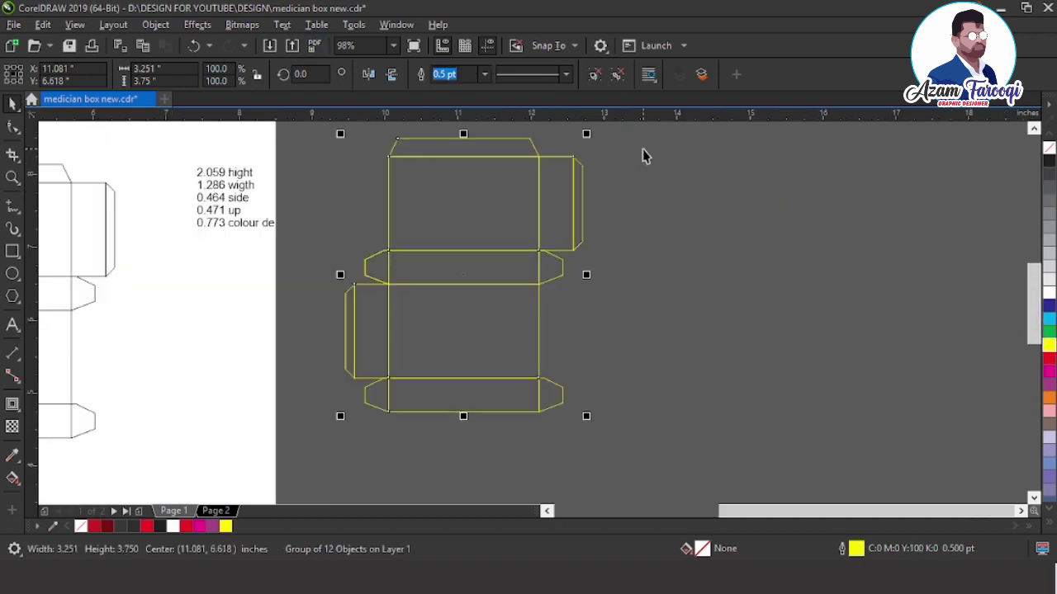
pyautogui.click(485, 74)
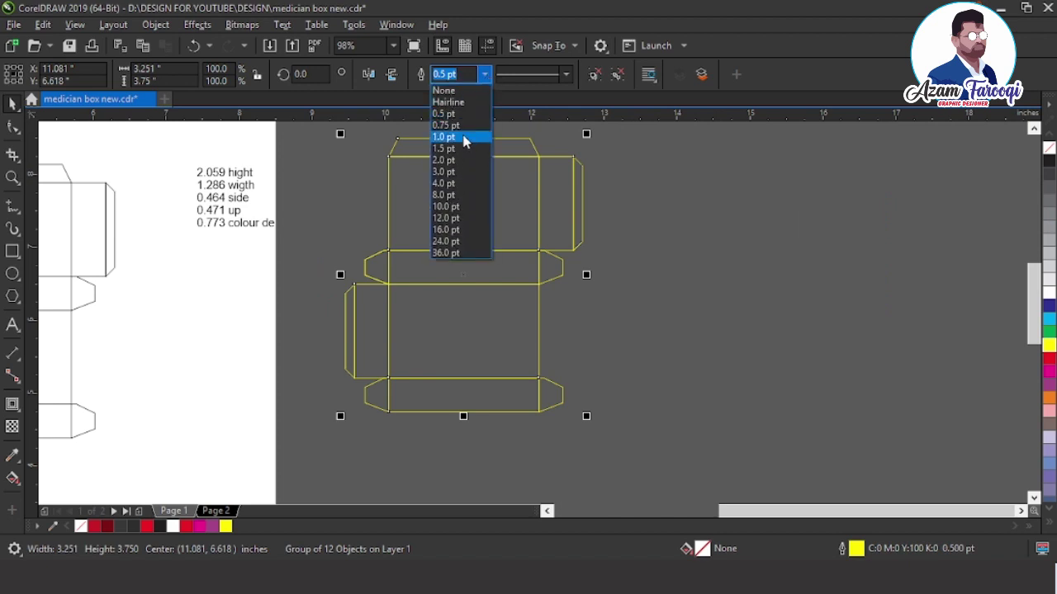
pyautogui.click(463, 137)
pyautogui.click(565, 74)
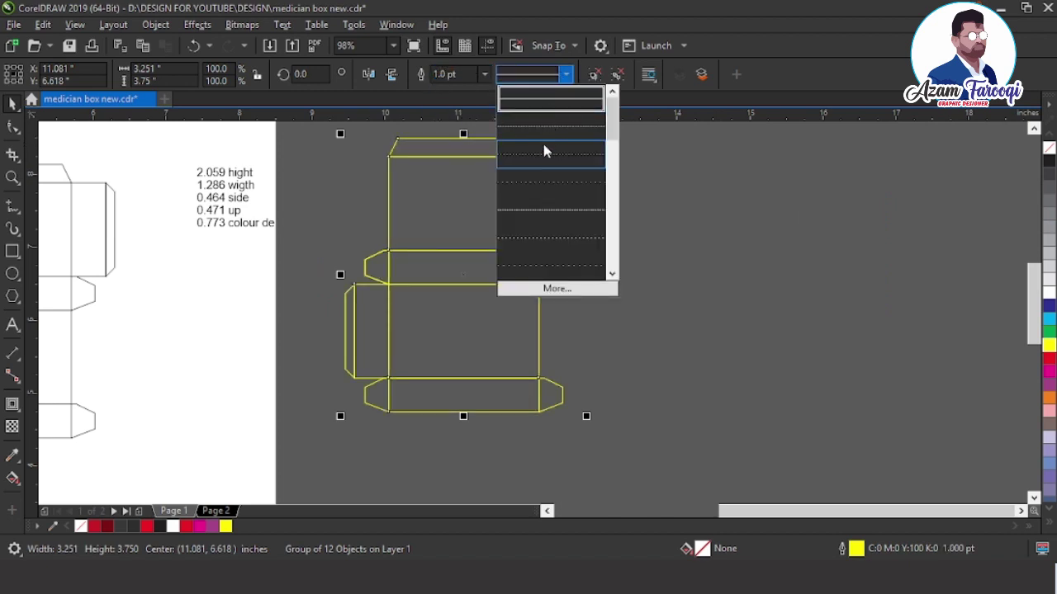
pyautogui.click(543, 203)
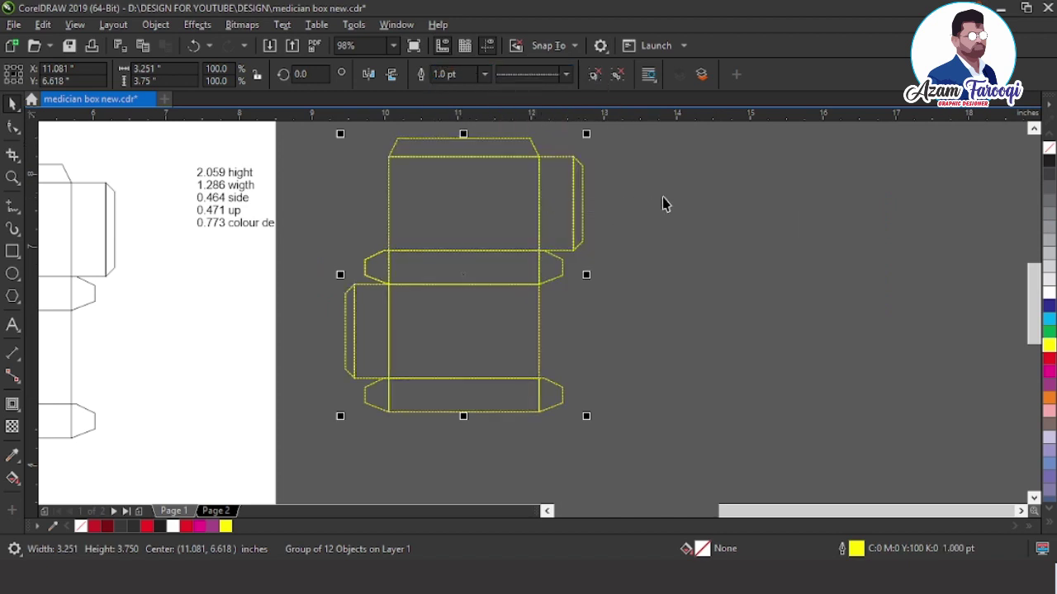
pyautogui.moveTo(450, 203); pyautogui.dragTo(520, 223)
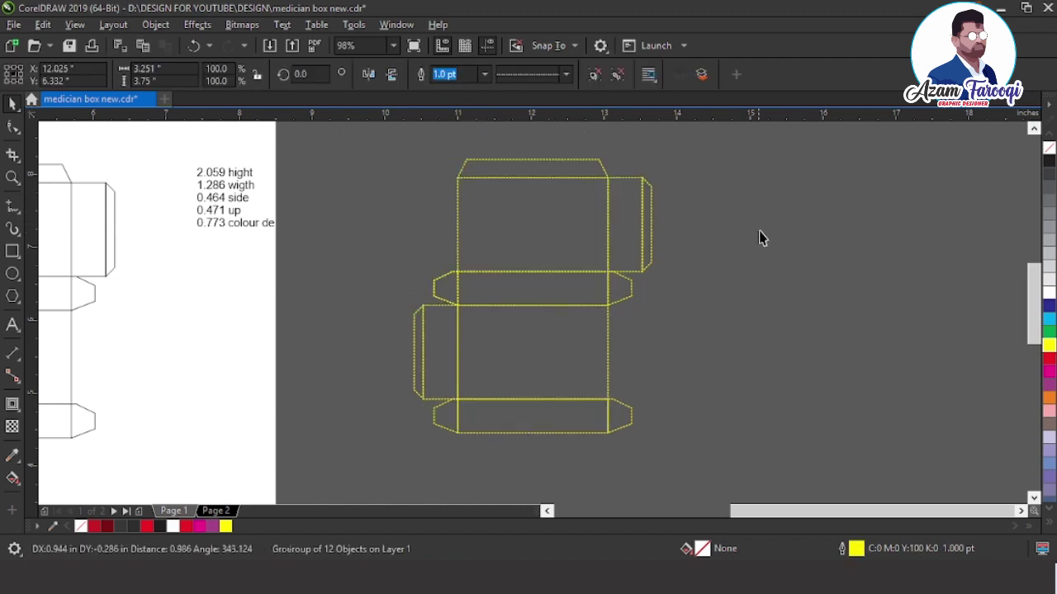
pyautogui.click(761, 238)
# - Save the document and ungroup the original black-outlined box layout on the page
pyautogui.scroll(-2, 762, 237)
pyautogui.moveTo(118, 165); pyautogui.dragTo(653, 353)
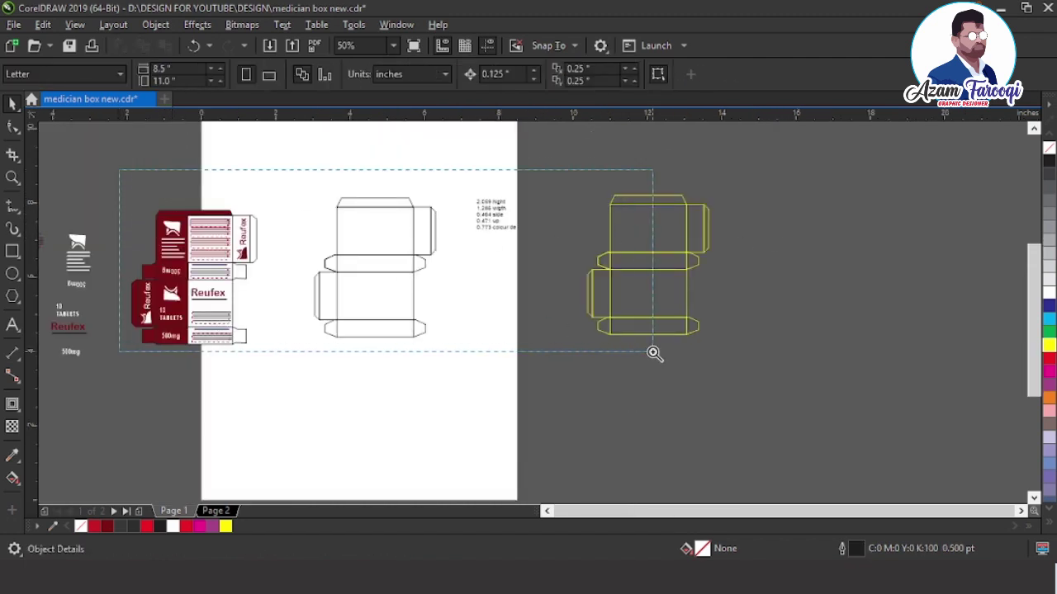
pyautogui.click(617, 237)
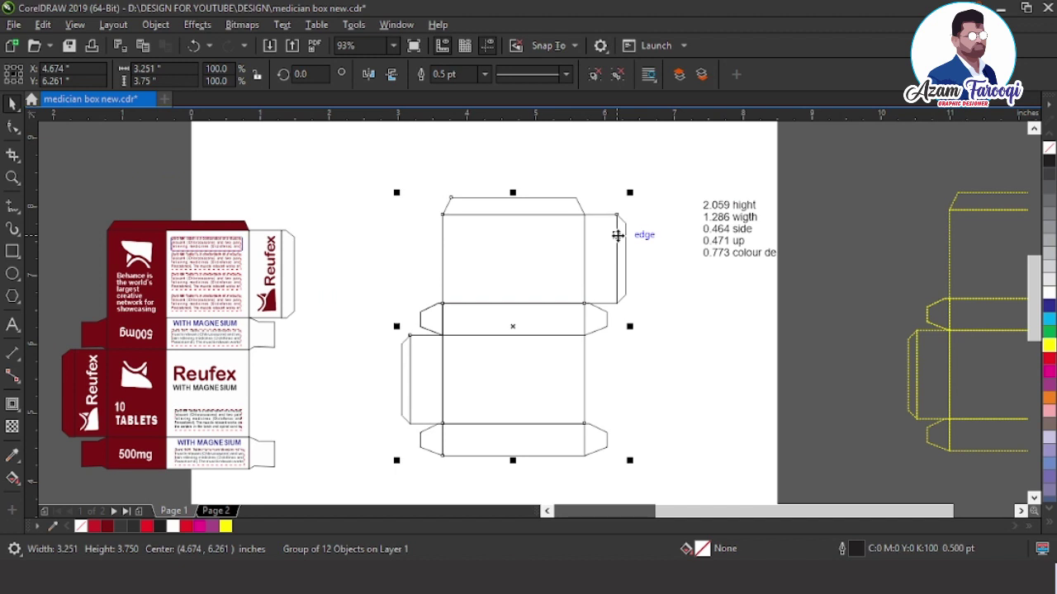
pyautogui.moveTo(618, 236); pyautogui.dragTo(616, 236)
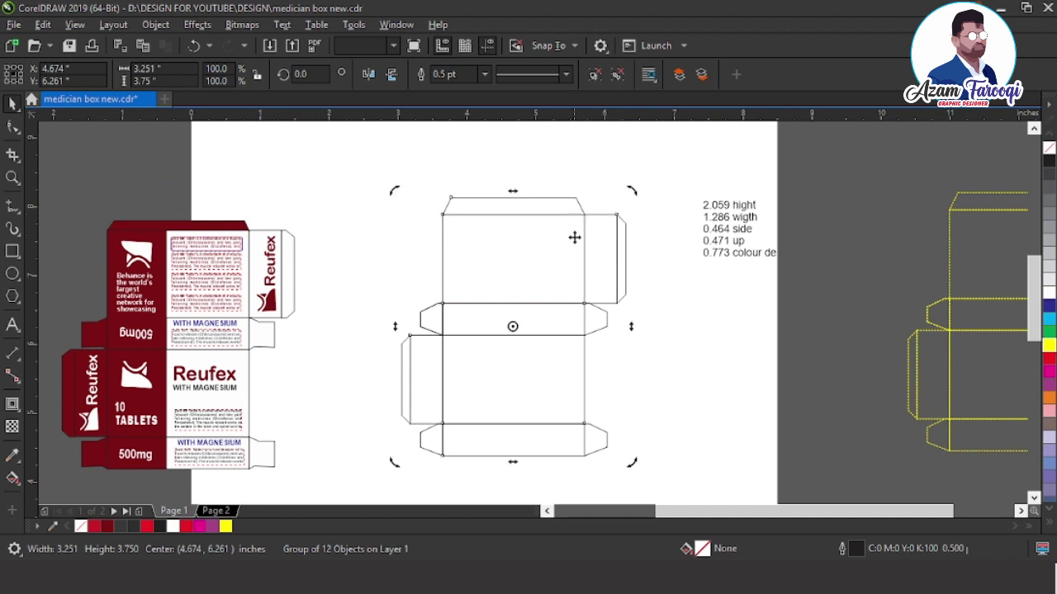
pyautogui.click(602, 77)
# - Fill the glue flaps at the outer ends of the upper-right and lower-left side panels with dark red C29 M100 Y100 K40
pyautogui.click(624, 241)
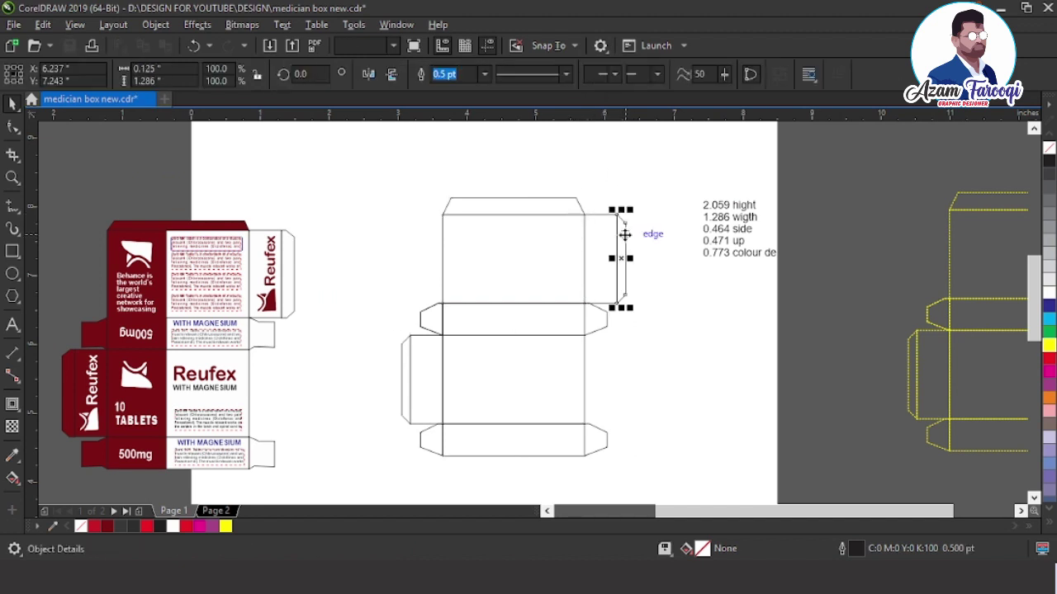
pyautogui.click(107, 526)
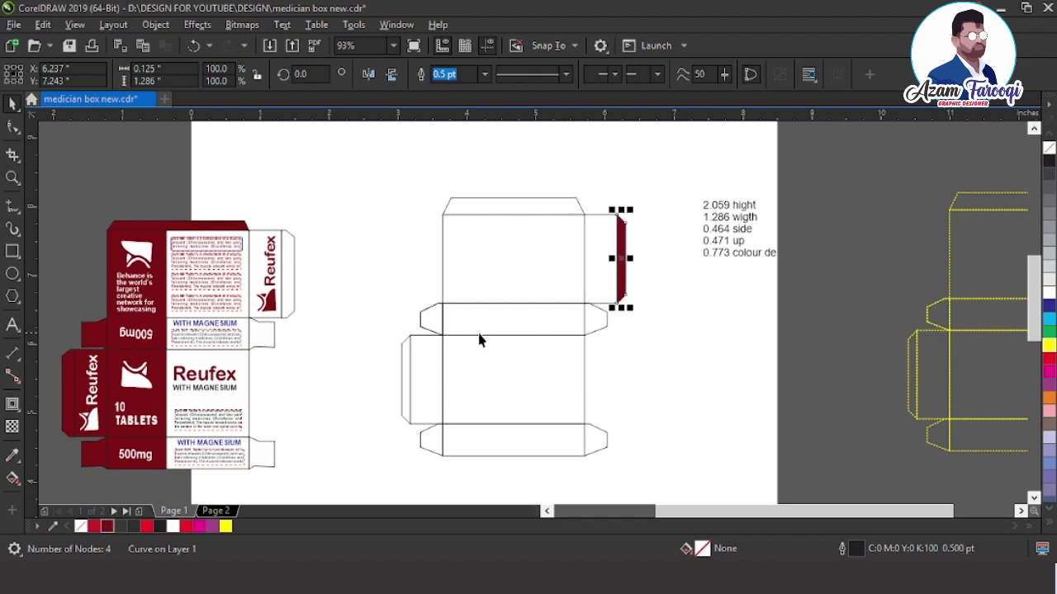
pyautogui.click(411, 372)
pyautogui.click(401, 374)
pyautogui.click(401, 378)
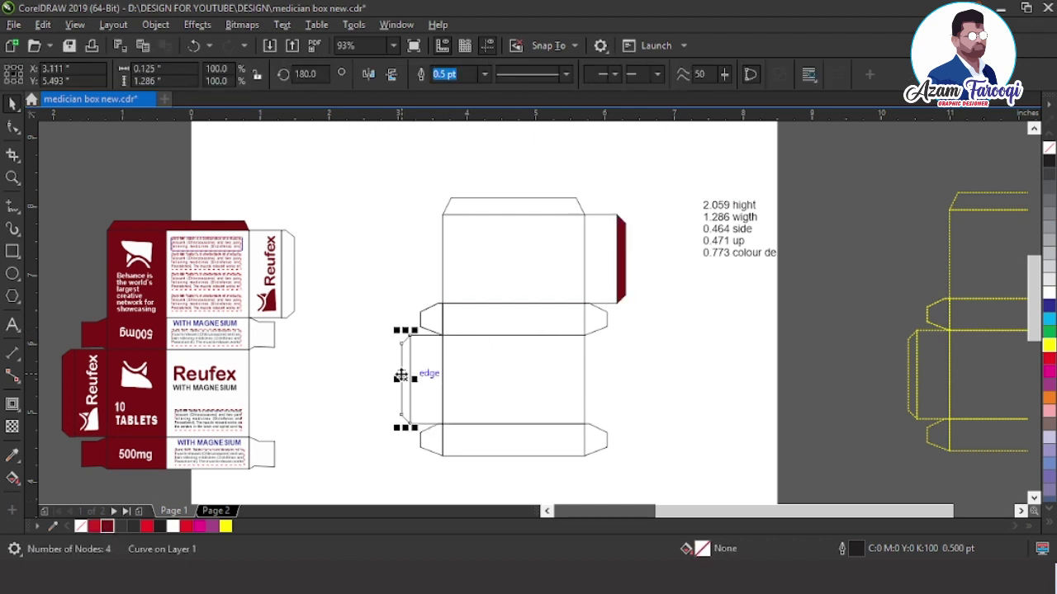
pyautogui.hotkey('ctrl', 'r')
# - Ungroup the tapered flap pairs on both narrow panels and fill each pair's left flap with the same dark red
pyautogui.click(431, 331)
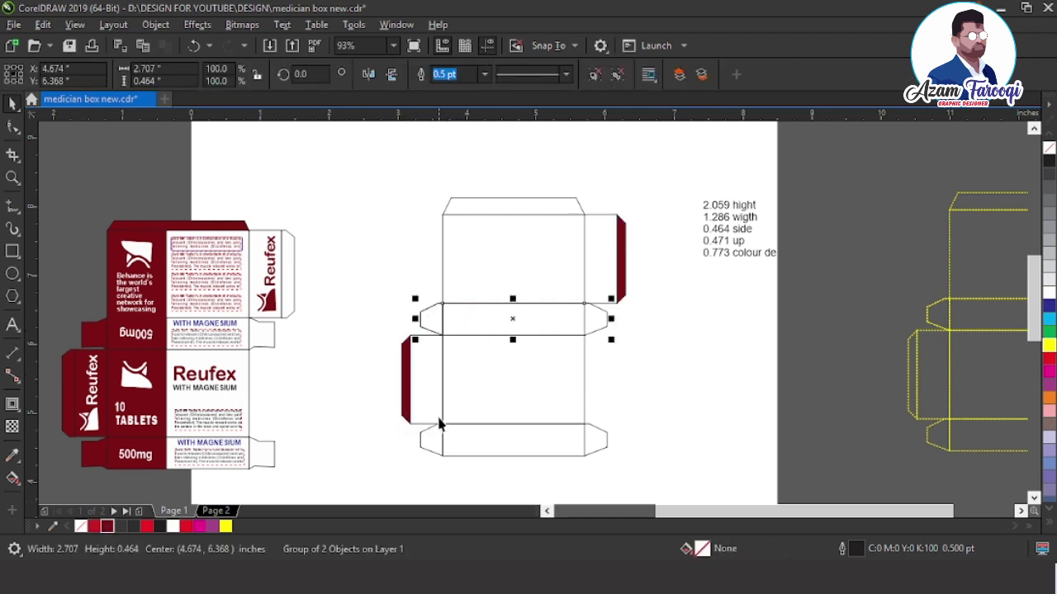
pyautogui.click(618, 75)
pyautogui.click(431, 326)
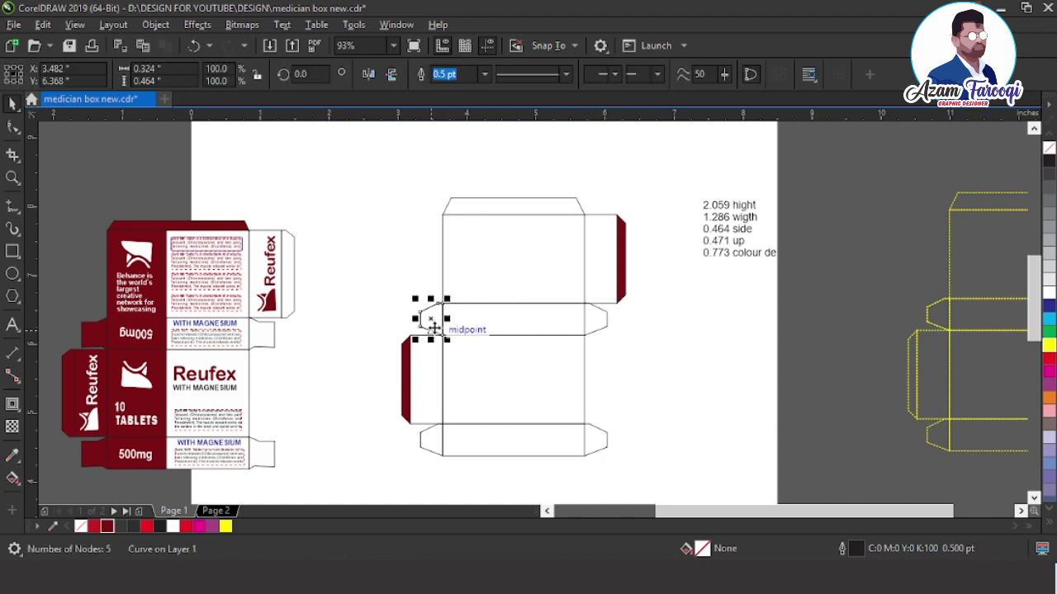
pyautogui.click(110, 530)
pyautogui.click(429, 438)
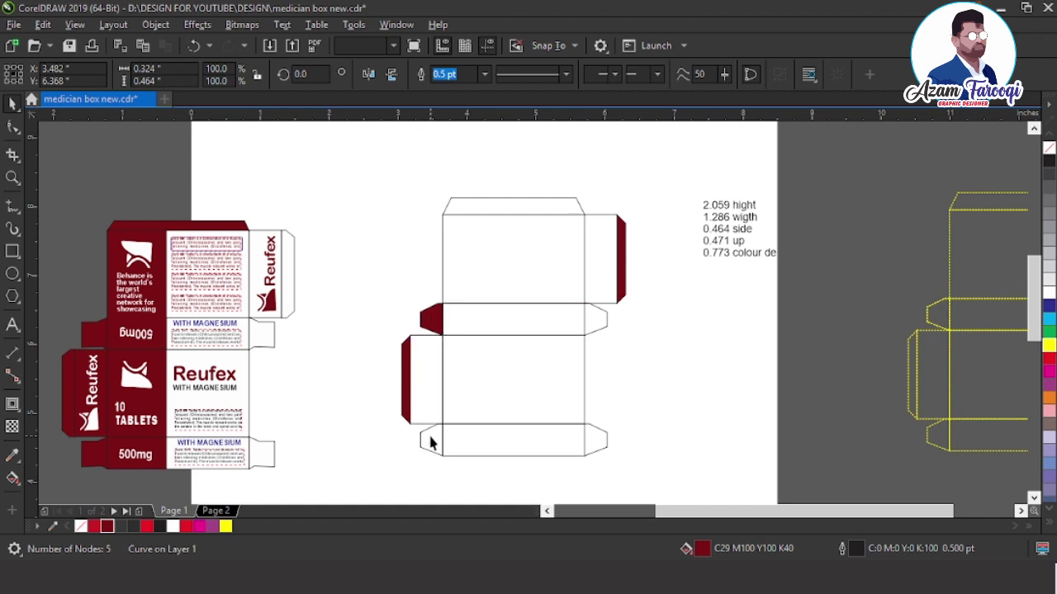
pyautogui.click(617, 76)
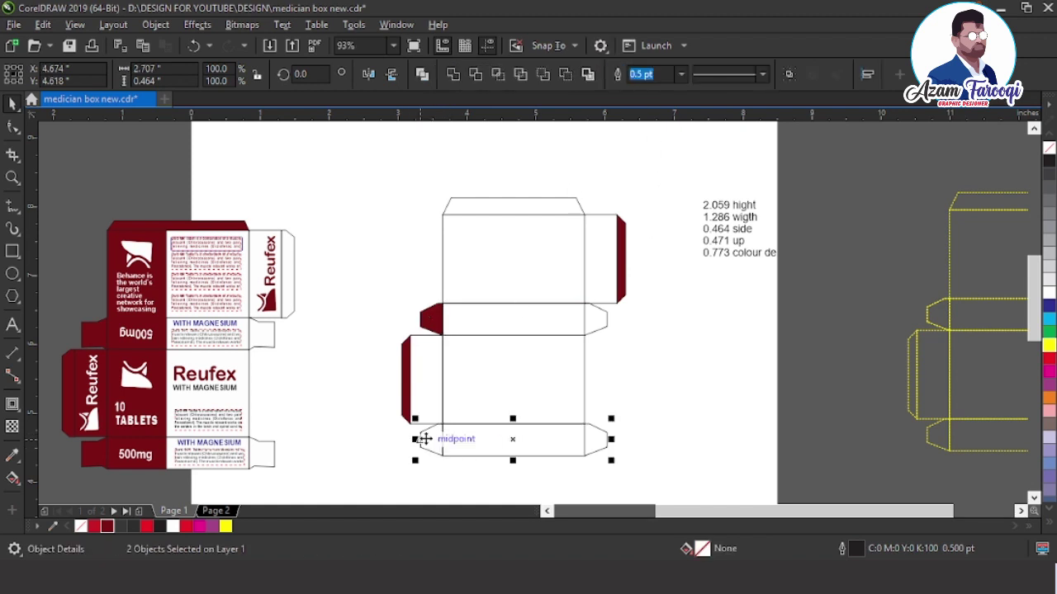
pyautogui.click(431, 440)
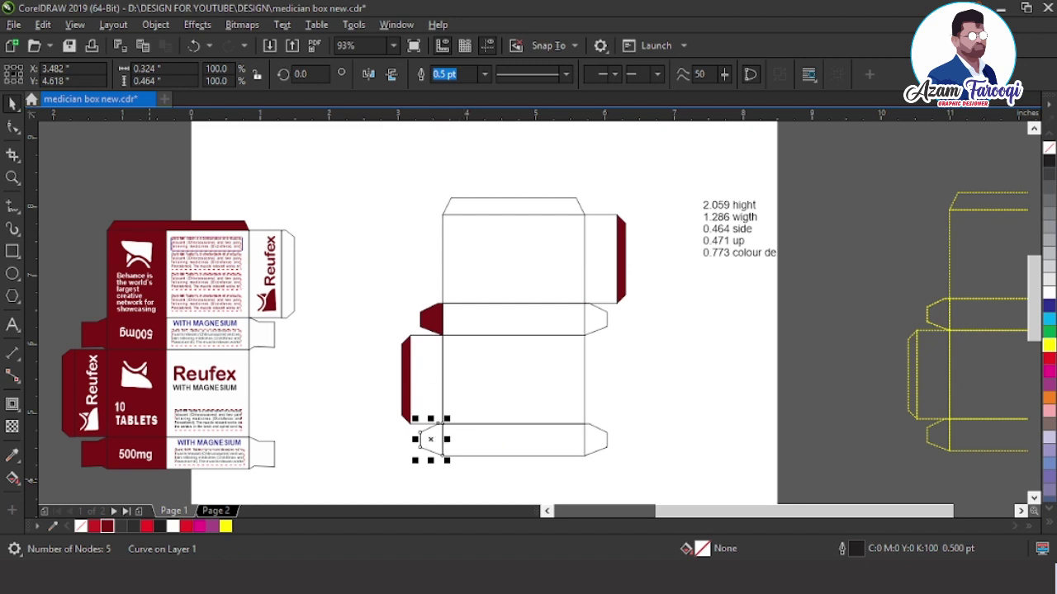
pyautogui.click(108, 529)
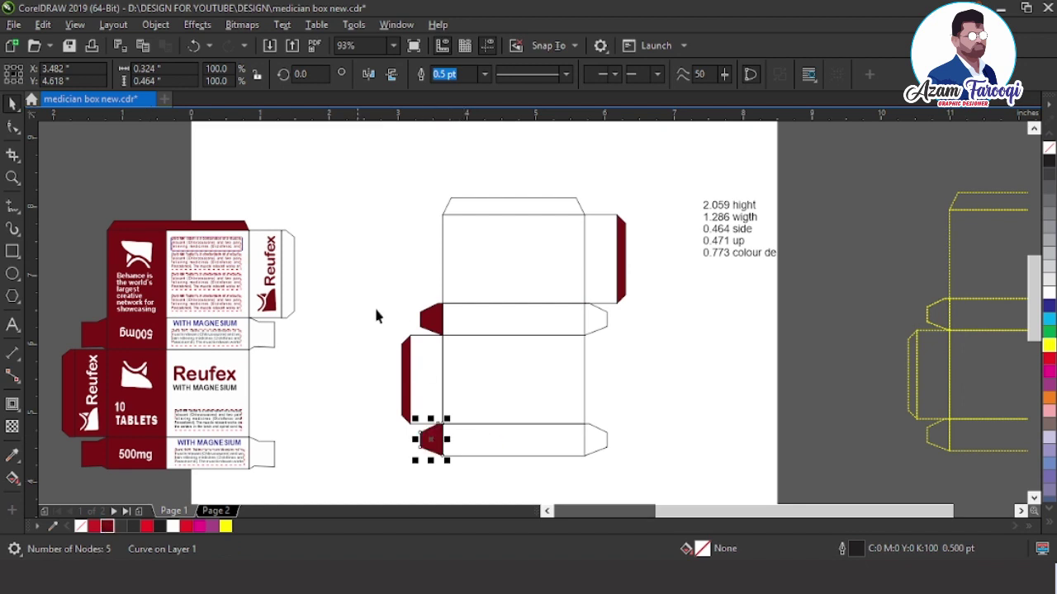
# - Fill the tapered flap above the upper main panel with the same dark red
pyautogui.click(484, 204)
pyautogui.click(107, 529)
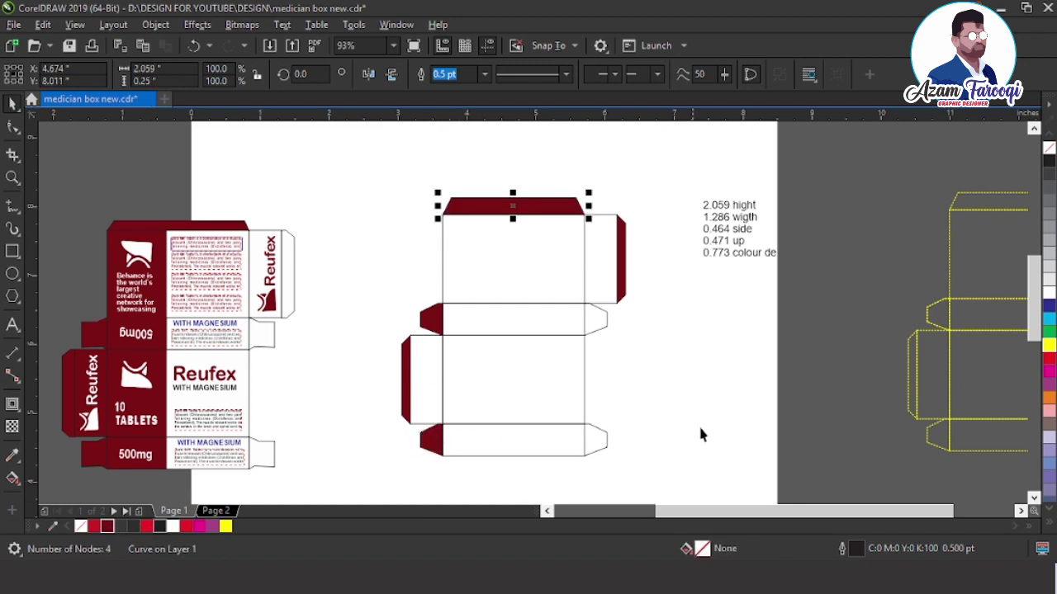
pyautogui.click(718, 426)
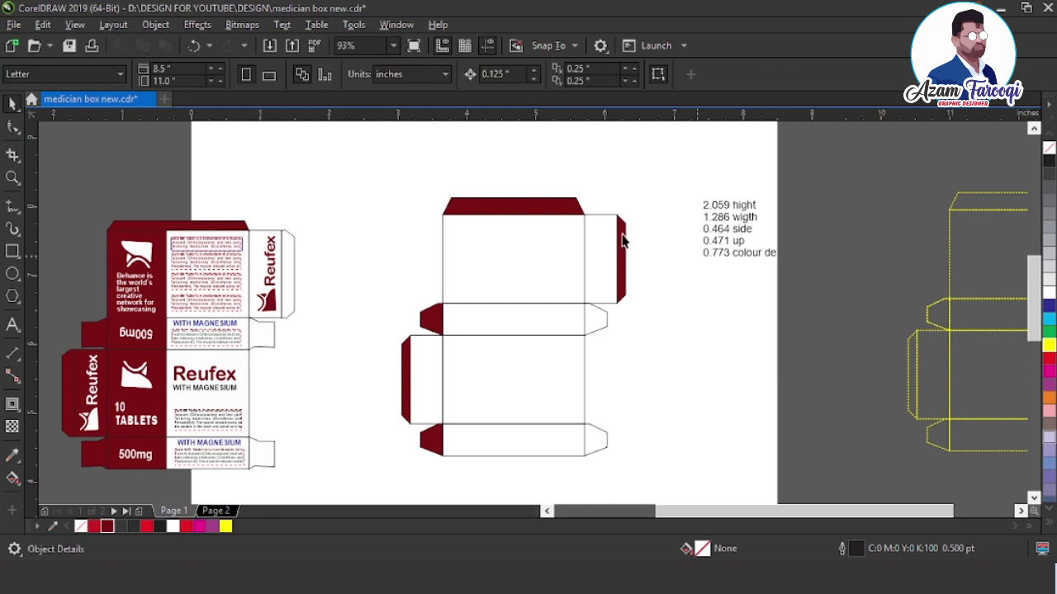
# - Create a 0.858 in wide copy of the upper main panel, matching the reference's coloured strip, and align it to the panel's left edge
pyautogui.click(506, 263)
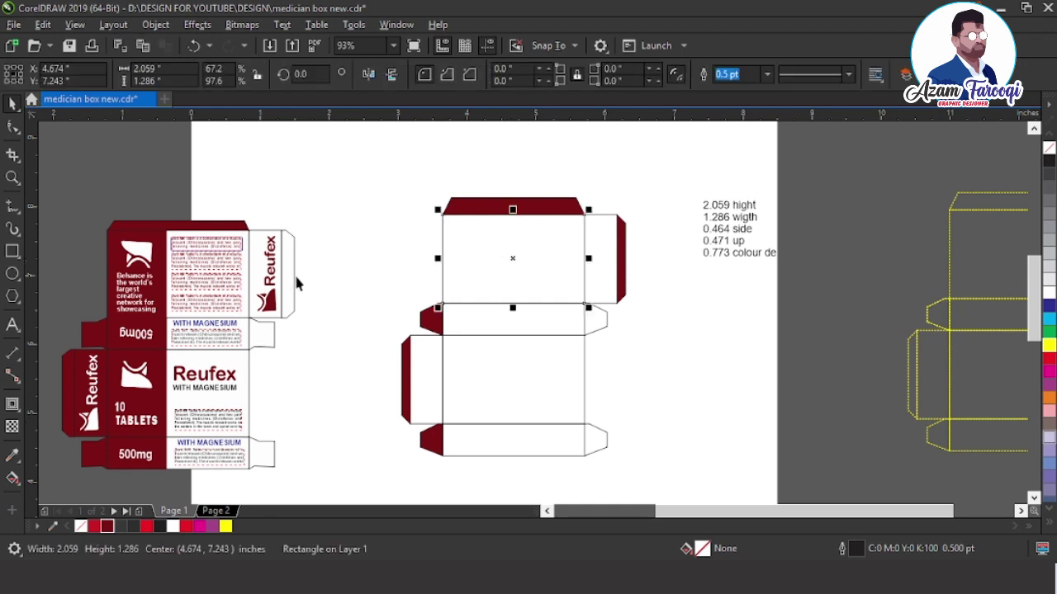
pyautogui.keyDown('ctrl'); pyautogui.click(166, 239); pyautogui.keyUp('ctrl')
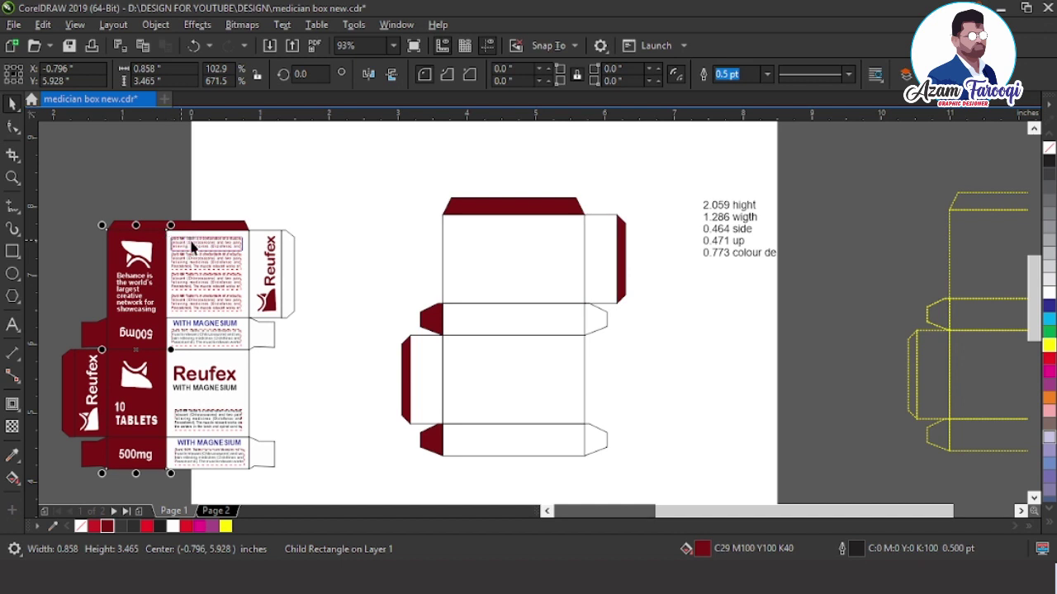
pyautogui.click(509, 278)
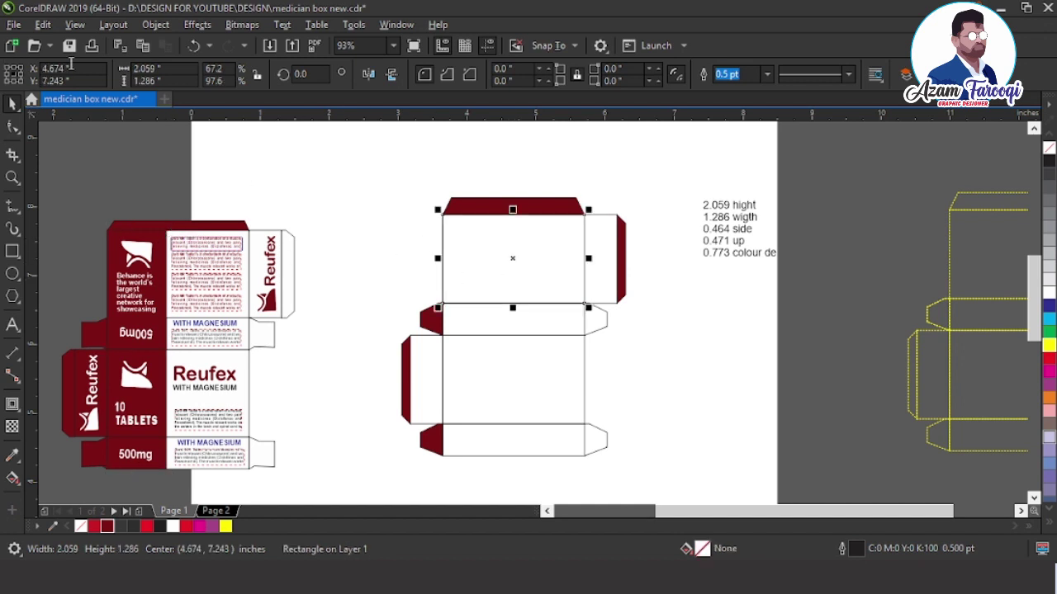
pyautogui.doubleClick(163, 68)
pyautogui.write('0')
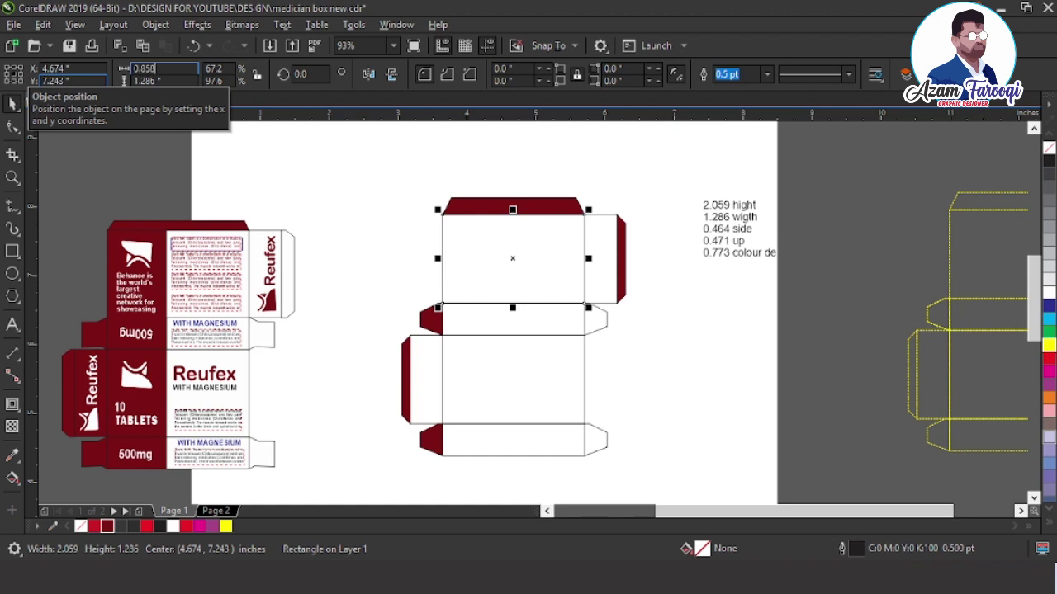
pyautogui.write('.858')
pyautogui.press('Return')
pyautogui.keyDown('shift'); pyautogui.click(562, 239); pyautogui.keyUp('shift')
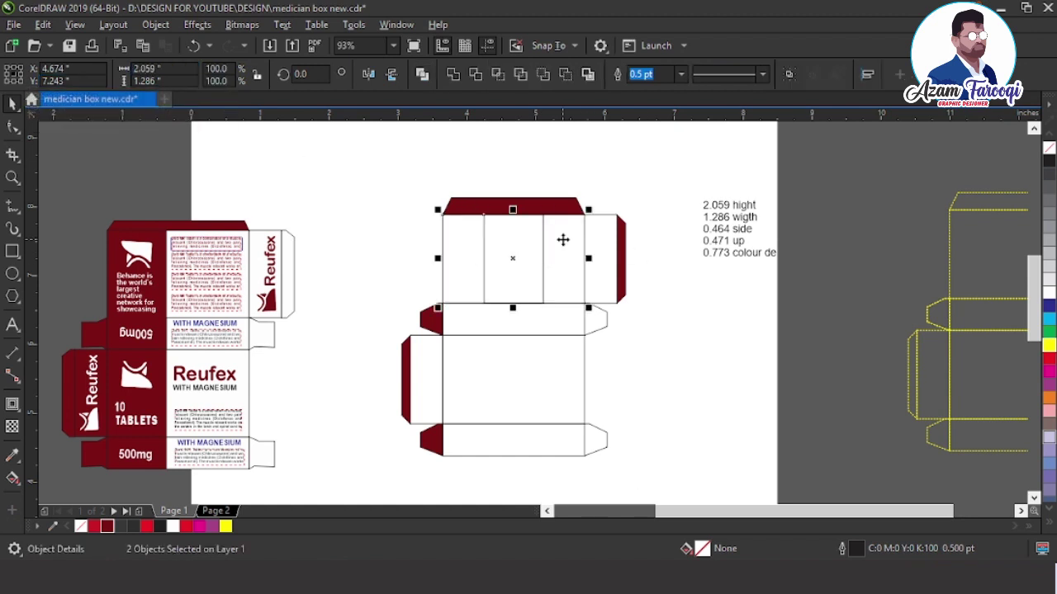
pyautogui.press('l')
pyautogui.press('Escape')
# - Fill the narrow strip on the upper main panel with dark red and remove its outline
pyautogui.click(483, 240)
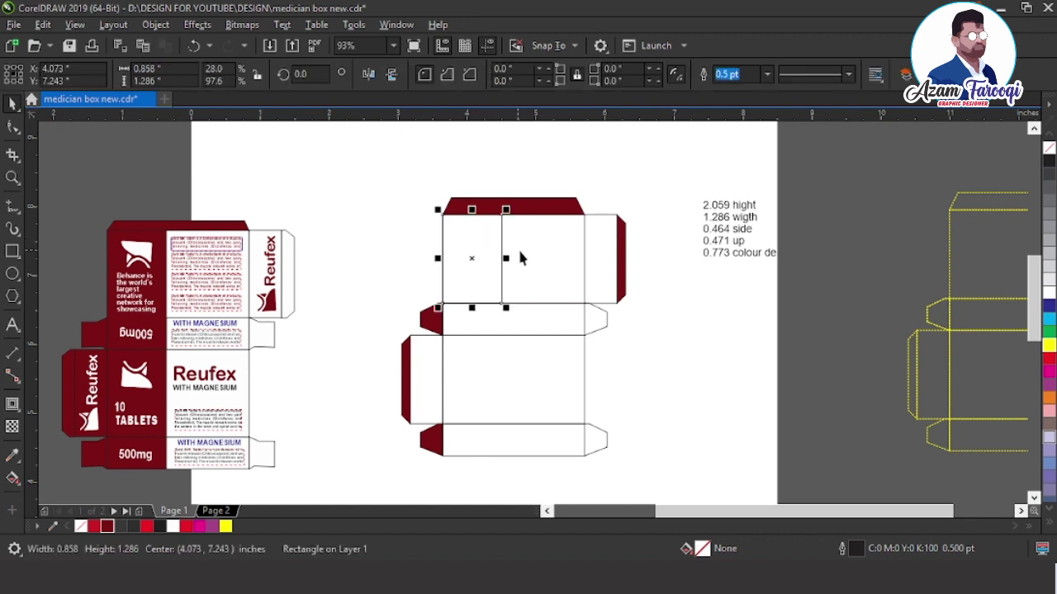
pyautogui.click(108, 527)
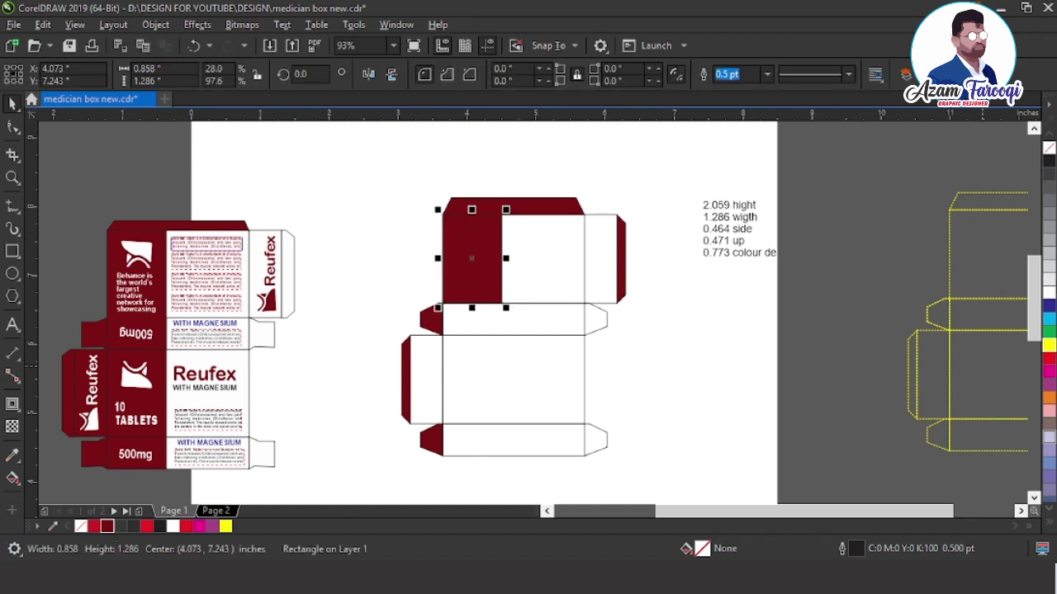
pyautogui.rightClick(1050, 149)
pyautogui.click(830, 157)
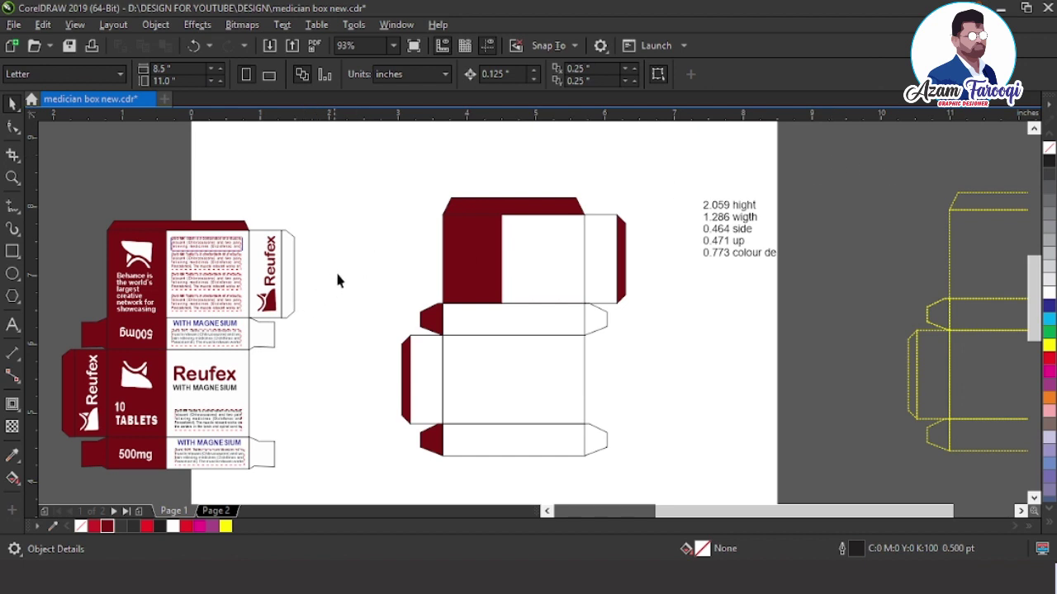
# - Place a copy of the reference box's white logo on the upper dark red strip and centre it horizontally there
pyautogui.scroll(-3, 337, 280)
pyautogui.moveTo(150, 278); pyautogui.dragTo(493, 286)
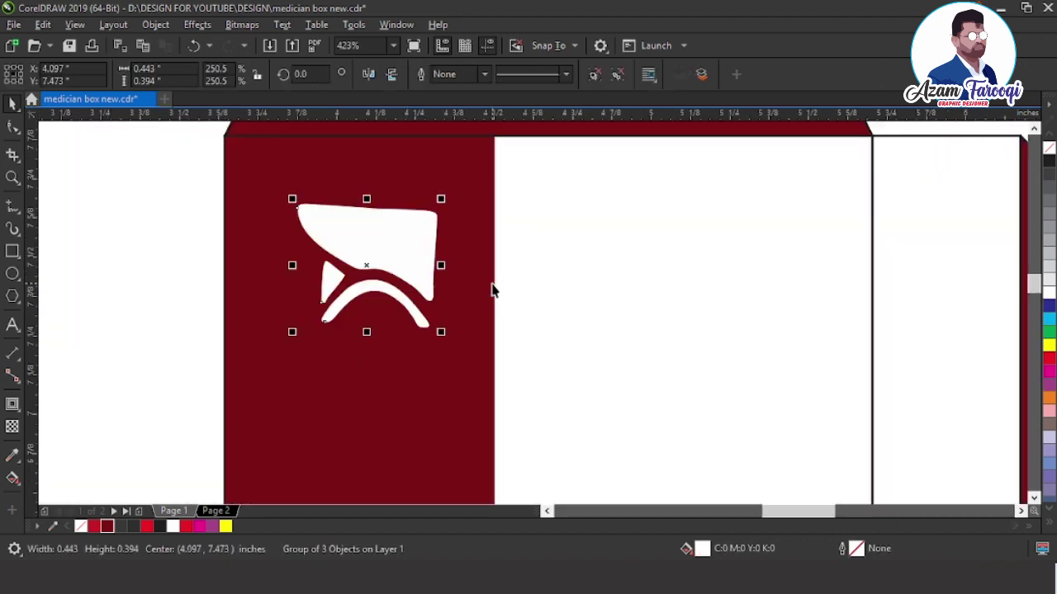
pyautogui.keyDown('shift'); pyautogui.click(467, 171); pyautogui.keyUp('shift')
pyautogui.press('c')
pyautogui.press('Escape')
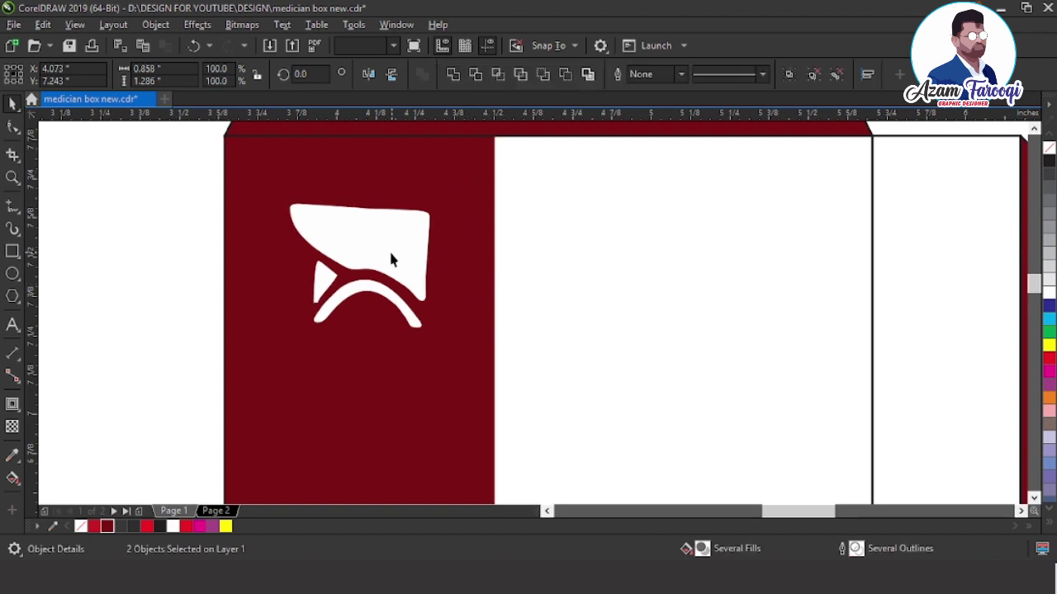
# - Move the white logo up by 0.125 in within the dark red strip
pyautogui.click(391, 253)
pyautogui.press('Up')
pyautogui.press('Up')
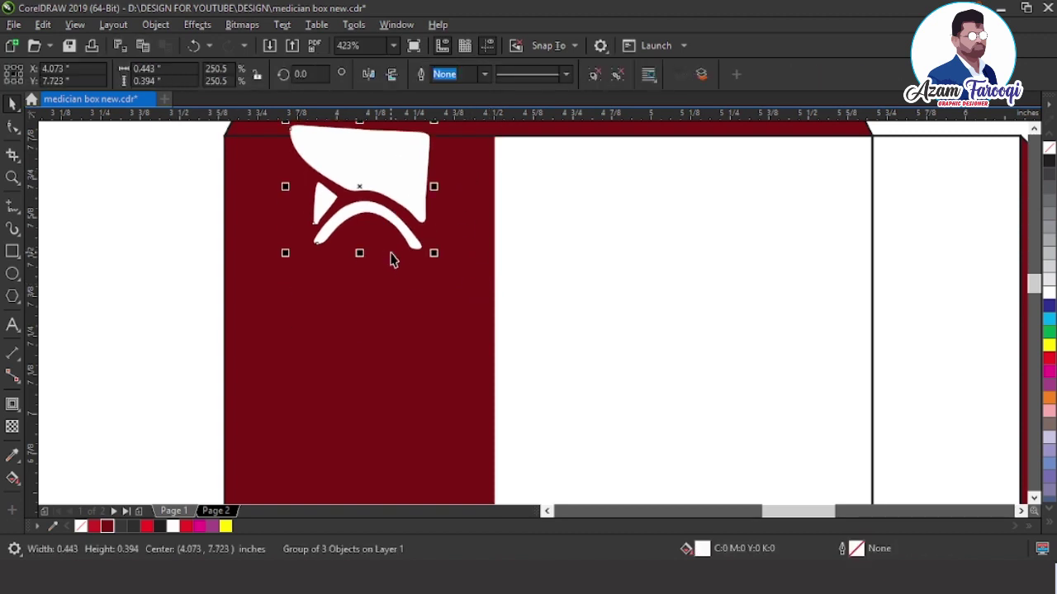
pyautogui.press('Down')
pyautogui.press('Escape')
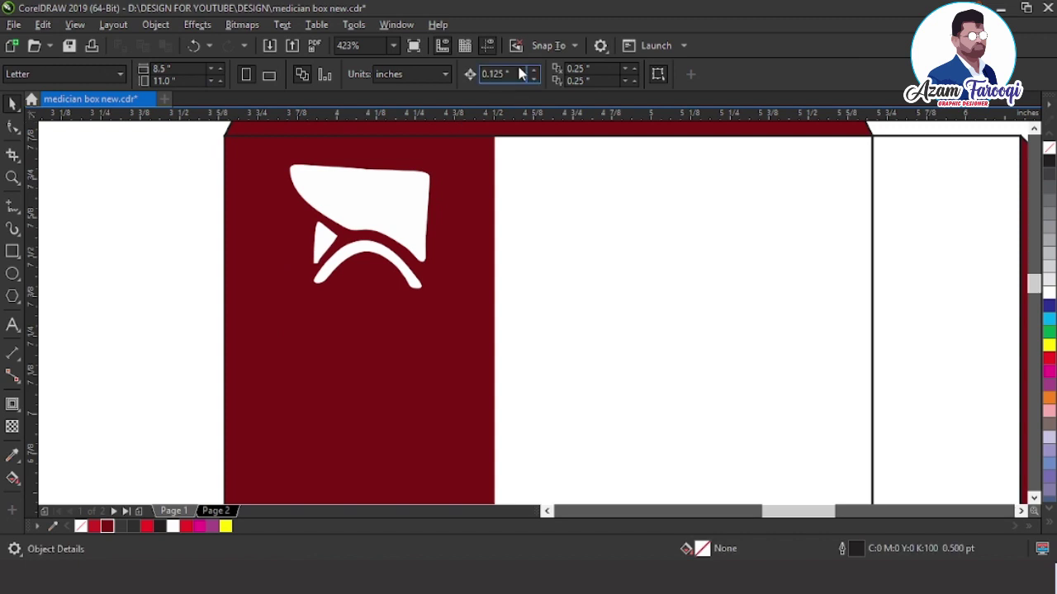
# - Set the nudge distance to 0.01 in and nudge the white logo slightly down on the strip
pyautogui.click(495, 74)
pyautogui.write('0.01')
pyautogui.press('Return')
pyautogui.click(391, 225)
pyautogui.press('Down')
pyautogui.press('Down')
pyautogui.press('Down')
pyautogui.press('Down')
pyautogui.press('Down')
pyautogui.press('Down')
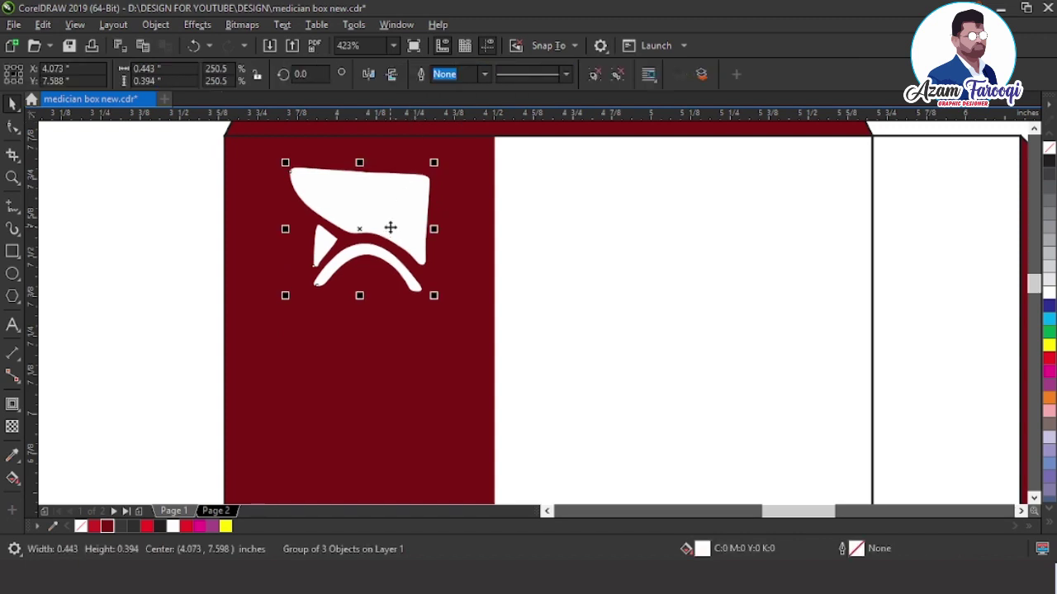
pyautogui.press('Escape')
# - Move the white "Behance is the world's largest creative network for showcasing" text under the logo and centre it horizontally with the logo
pyautogui.press('F4')
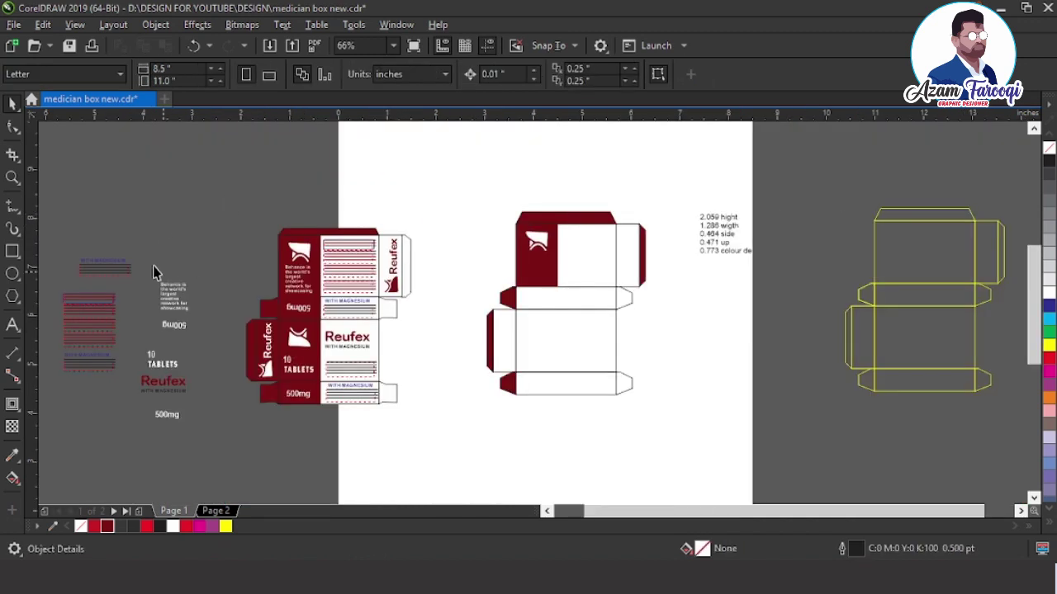
pyautogui.click(176, 296)
pyautogui.moveTo(176, 296); pyautogui.dragTo(536, 279)
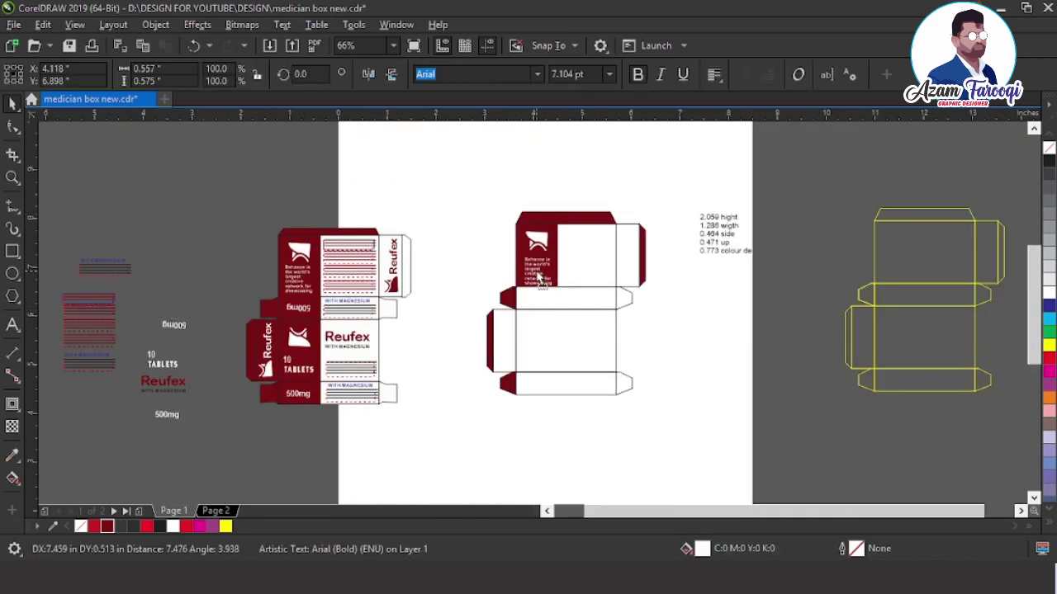
pyautogui.scroll(5, 560, 263)
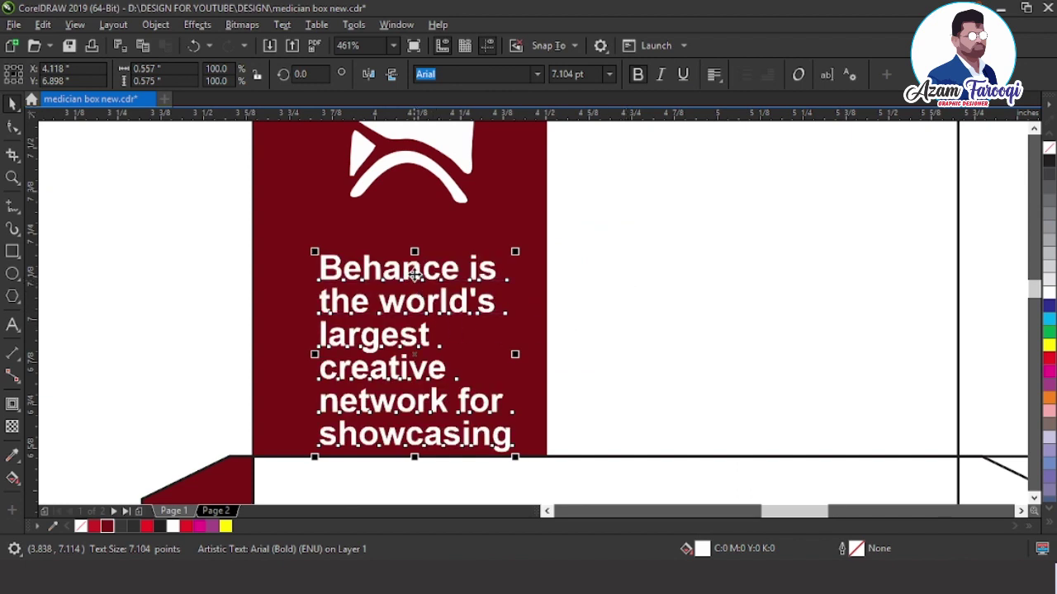
pyautogui.moveTo(415, 275); pyautogui.dragTo(417, 238)
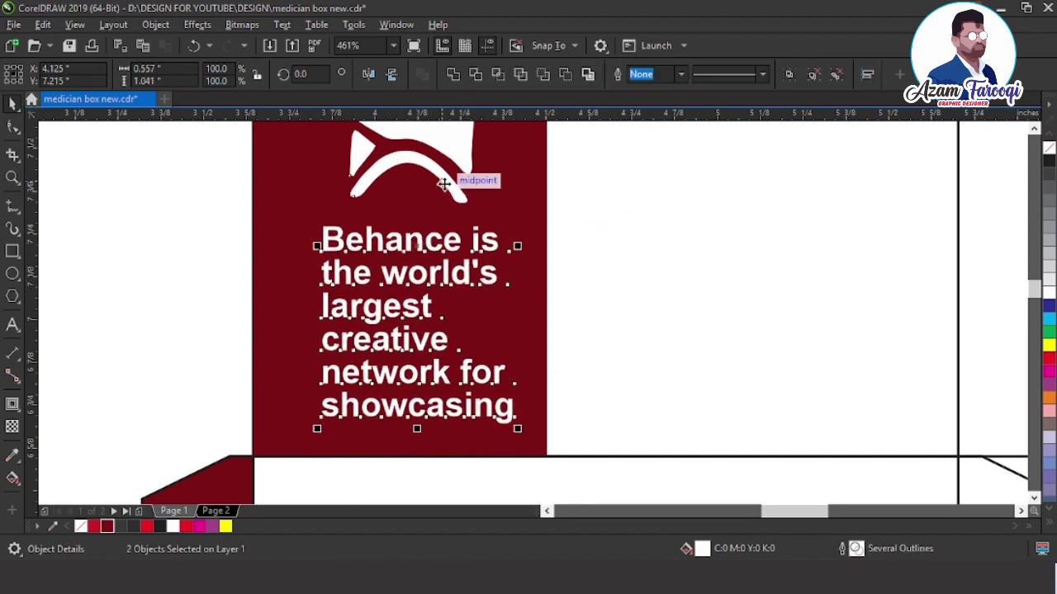
pyautogui.scroll(-3, 458, 186)
pyautogui.press('Escape')
# - Group the white logo with the Behance text and centre the group vertically on the dark red strip
pyautogui.scroll(-3, 477, 274)
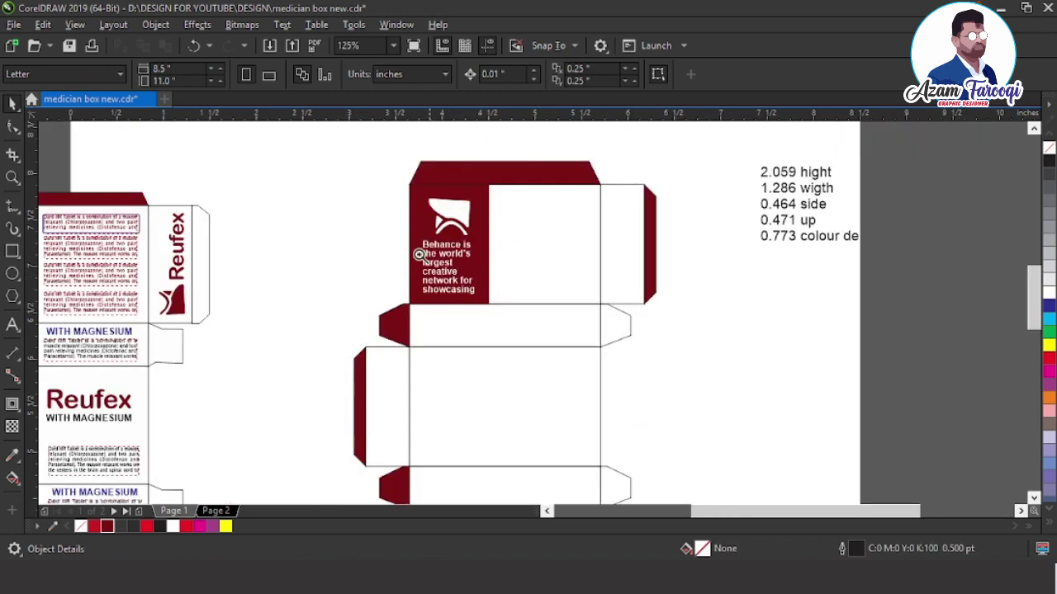
pyautogui.moveTo(351, 178); pyautogui.dragTo(655, 350)
pyautogui.click(428, 296)
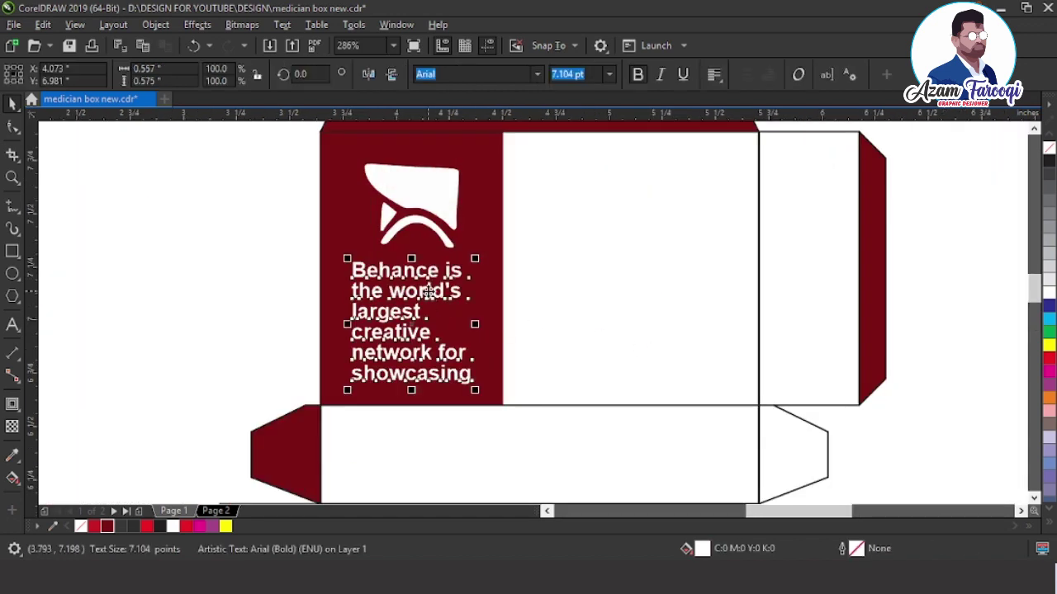
pyautogui.keyDown('shift'); pyautogui.click(424, 186); pyautogui.keyUp('shift')
pyautogui.hotkey('ctrl', 'g')
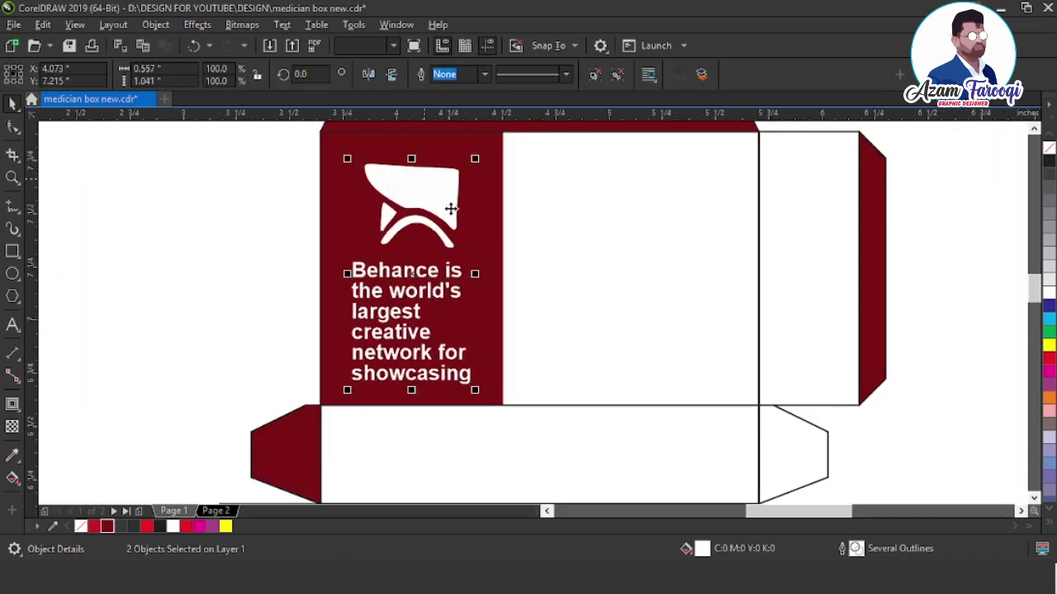
pyautogui.keyDown('shift'); pyautogui.click(476, 213); pyautogui.keyUp('shift')
pyautogui.press('e')
pyautogui.press('Escape')
# - Move the group of four red Dard MR Tablet paragraphs from beside the reference box onto the upper main panel's white area
pyautogui.scroll(-1, 486, 221)
pyautogui.scroll(-4, 487, 226)
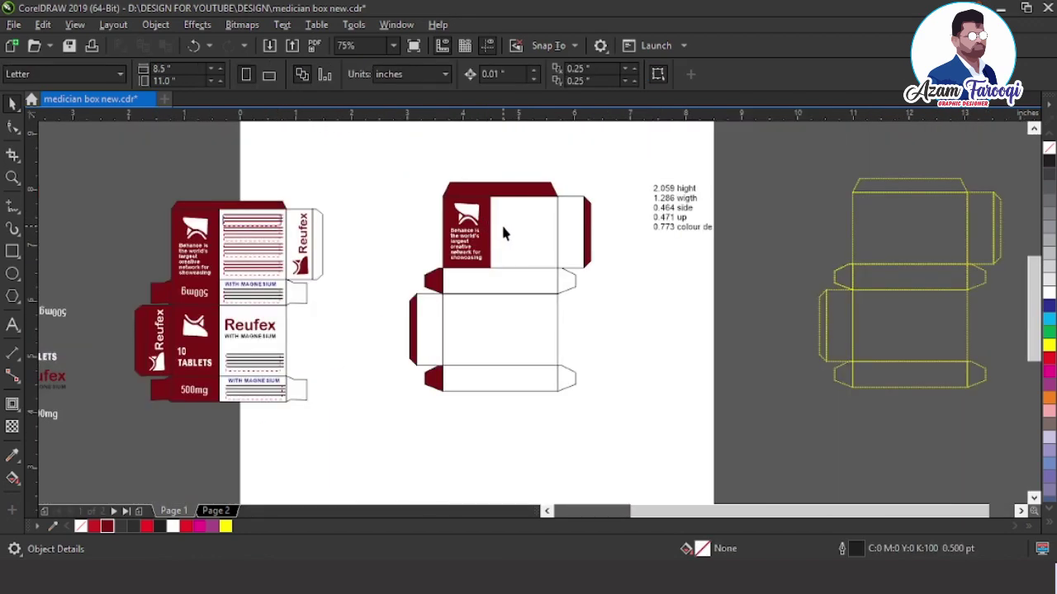
pyautogui.scroll(-1, 748, 372)
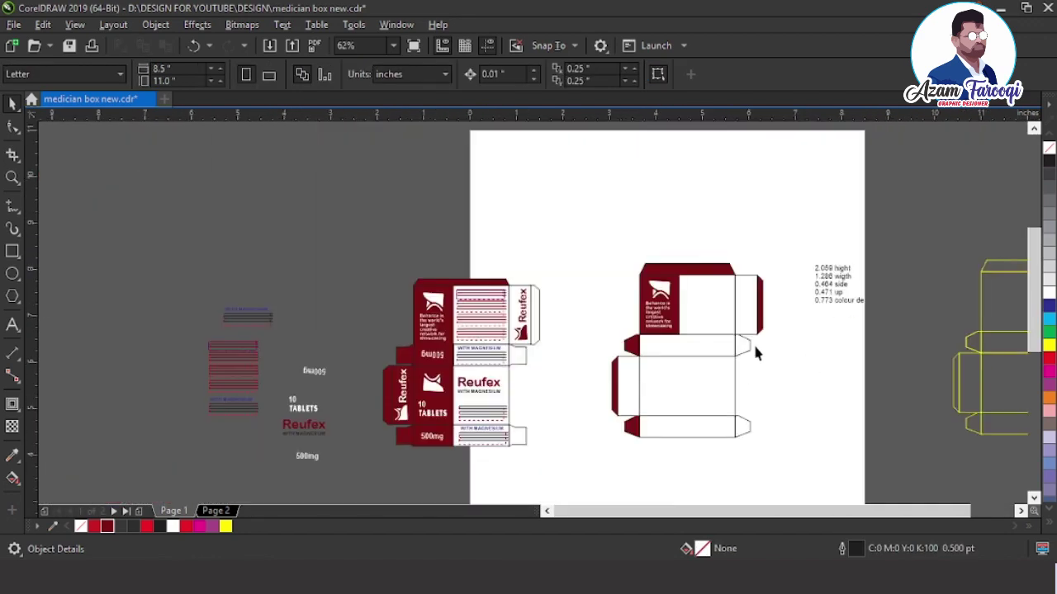
pyautogui.moveTo(180, 328); pyautogui.dragTo(275, 403)
pyautogui.moveTo(248, 367); pyautogui.dragTo(709, 261)
pyautogui.scroll(7, 742, 303)
# - Centre the red paragraph group vertically on the upper main panel
pyautogui.keyDown('shift'); pyautogui.click(708, 256); pyautogui.keyUp('shift')
pyautogui.press('Escape')
pyautogui.click(648, 284)
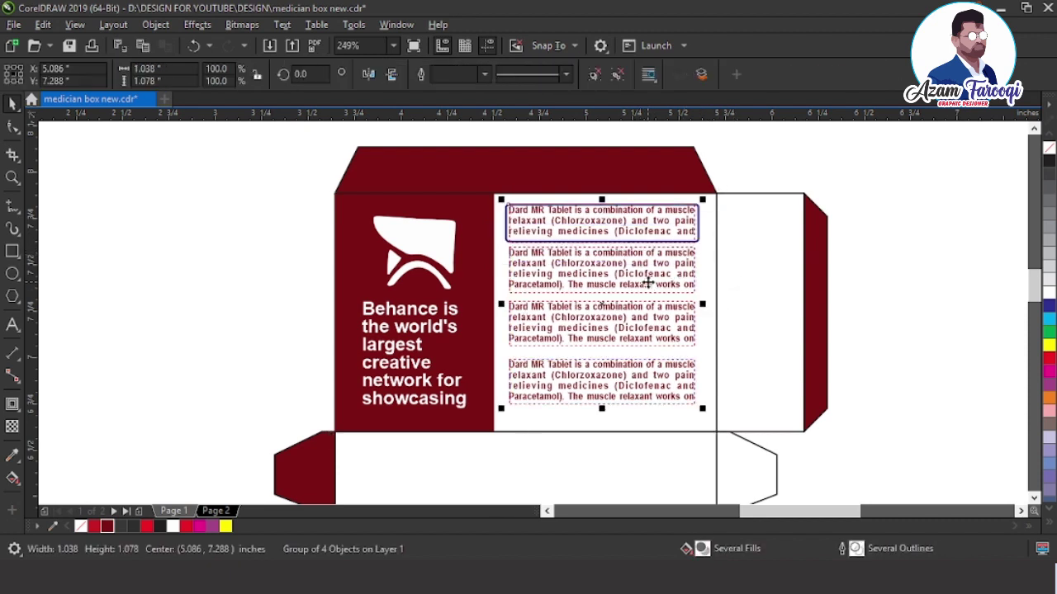
pyautogui.keyDown('shift'); pyautogui.click(707, 247); pyautogui.keyUp('shift')
pyautogui.press('e')
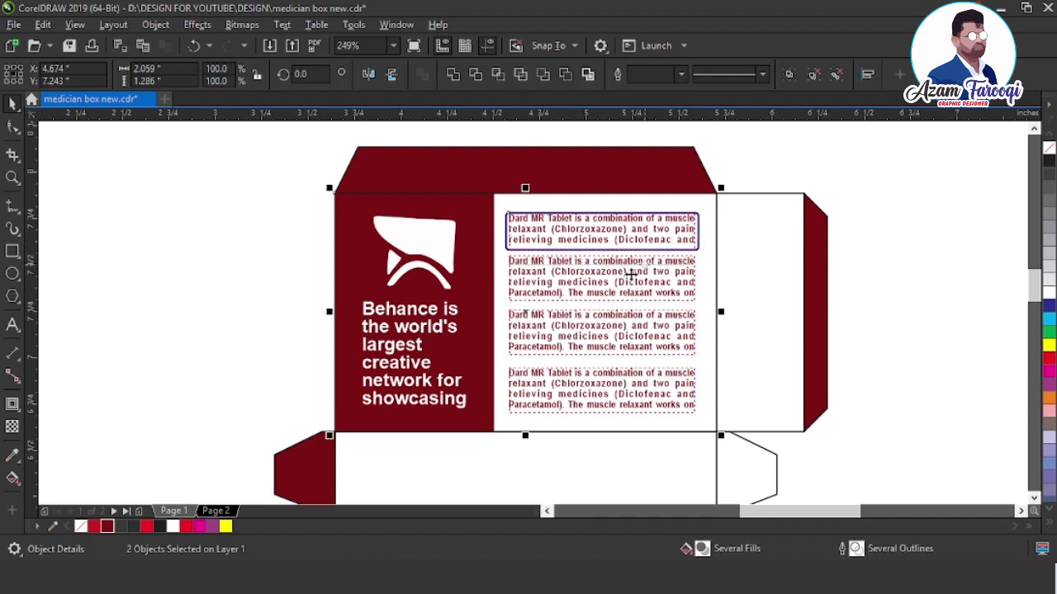
pyautogui.press('Escape')
pyautogui.click(608, 284)
pyautogui.hotkey('ctrl', 'g')
pyautogui.press('Escape')
# - Make a downward-mirrored copy of the upper main panel's dark red strip, 0.858 by 0.464 inches, filling the same part of the side panel below
pyautogui.scroll(-2, 608, 289)
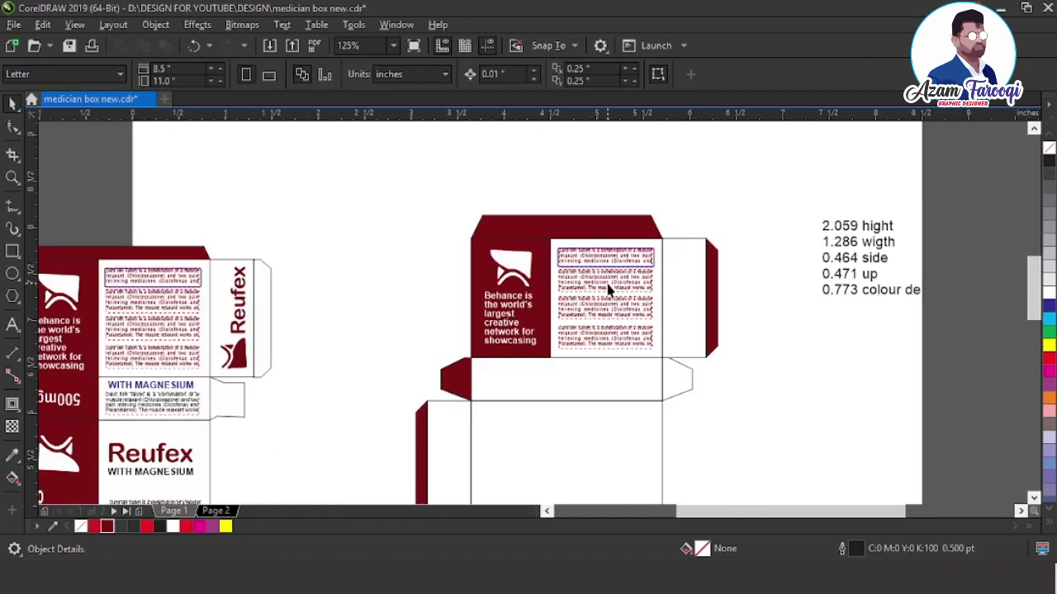
pyautogui.scroll(-1, 513, 227)
pyautogui.press('F2')
pyautogui.moveTo(167, 204); pyautogui.dragTo(804, 383)
pyautogui.click(616, 239)
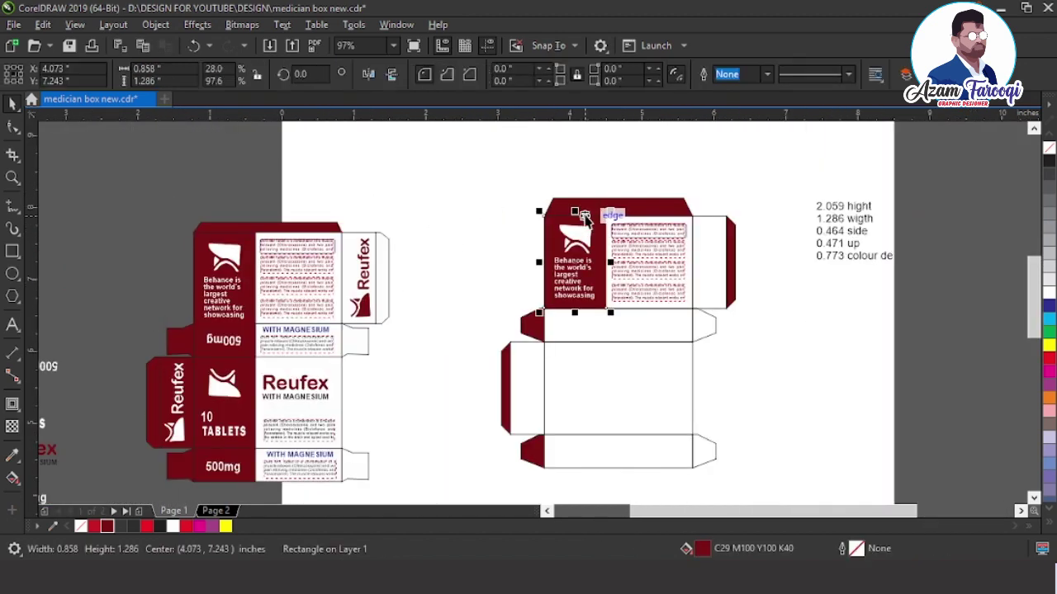
pyautogui.moveTo(578, 217); pyautogui.dragTo(578, 342)
pyautogui.rightClick(578, 342)
pyautogui.press('F2')
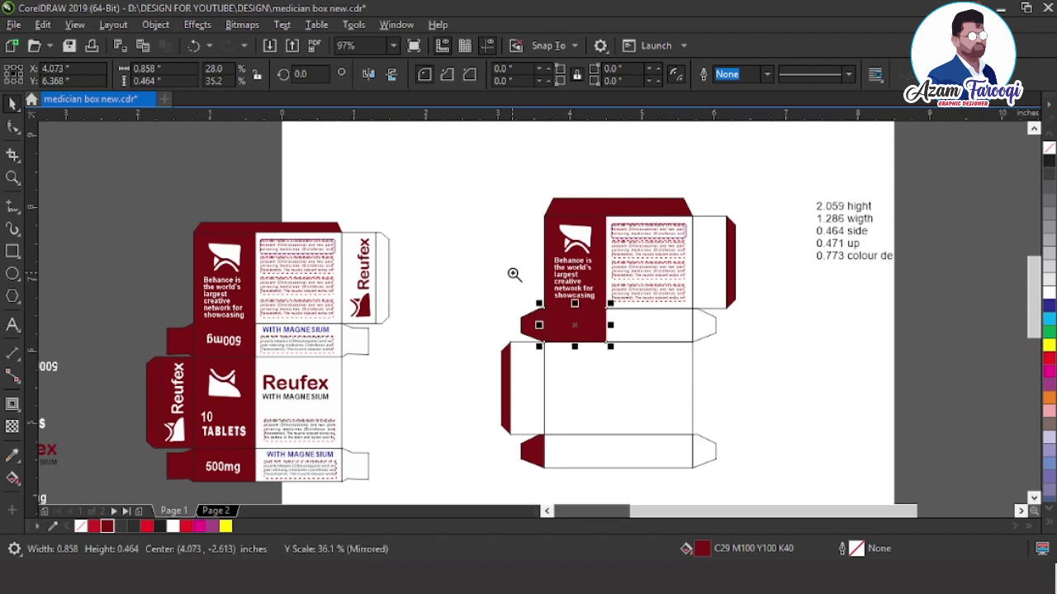
# - Duplicate the upper main panel's dark red strip and align the copy with the bottom of the lower main panel
pyautogui.moveTo(511, 273); pyautogui.dragTo(652, 358)
pyautogui.scroll(-1, 368, 231)
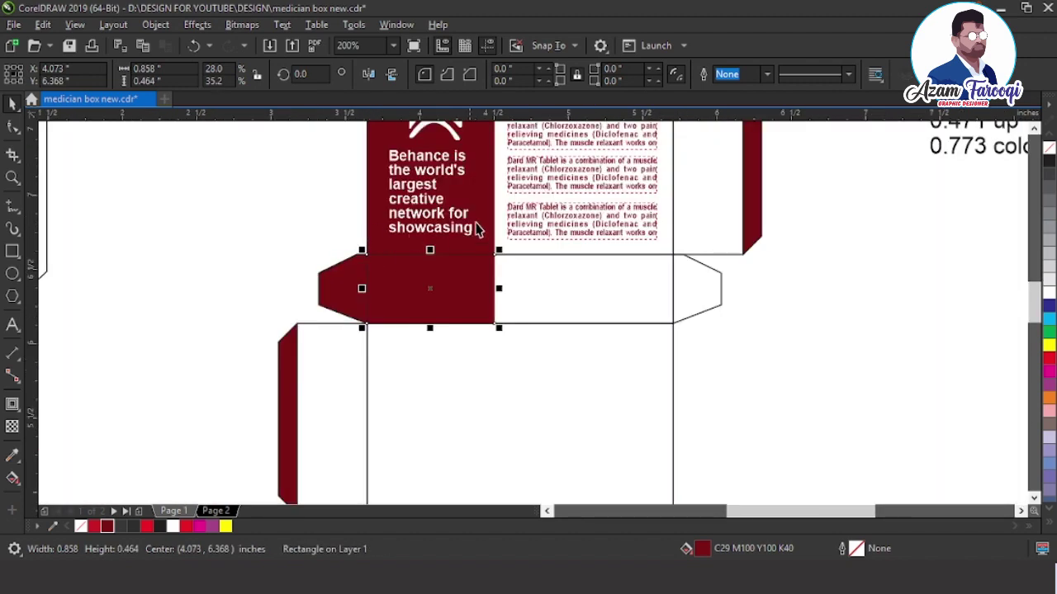
pyautogui.click(486, 209)
pyautogui.press('KP_Add')
pyautogui.keyDown('shift'); pyautogui.click(460, 401); pyautogui.keyUp('shift')
pyautogui.press('b')
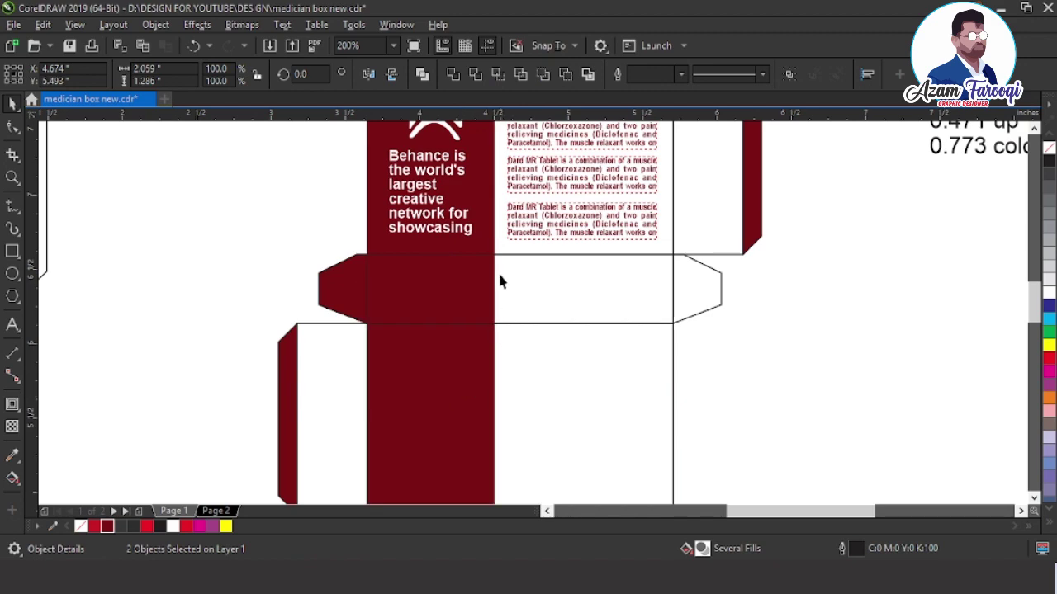
pyautogui.scroll(-1, 500, 274)
pyautogui.press('Escape')
# - Move a blue WITH MAGNESIUM heading and paragraph group onto the upper side panel's white area and centre it vertically on that panel
pyautogui.scroll(-1, 597, 296)
pyautogui.press('F2')
pyautogui.moveTo(104, 199); pyautogui.dragTo(710, 361)
pyautogui.moveTo(101, 244); pyautogui.dragTo(328, 336)
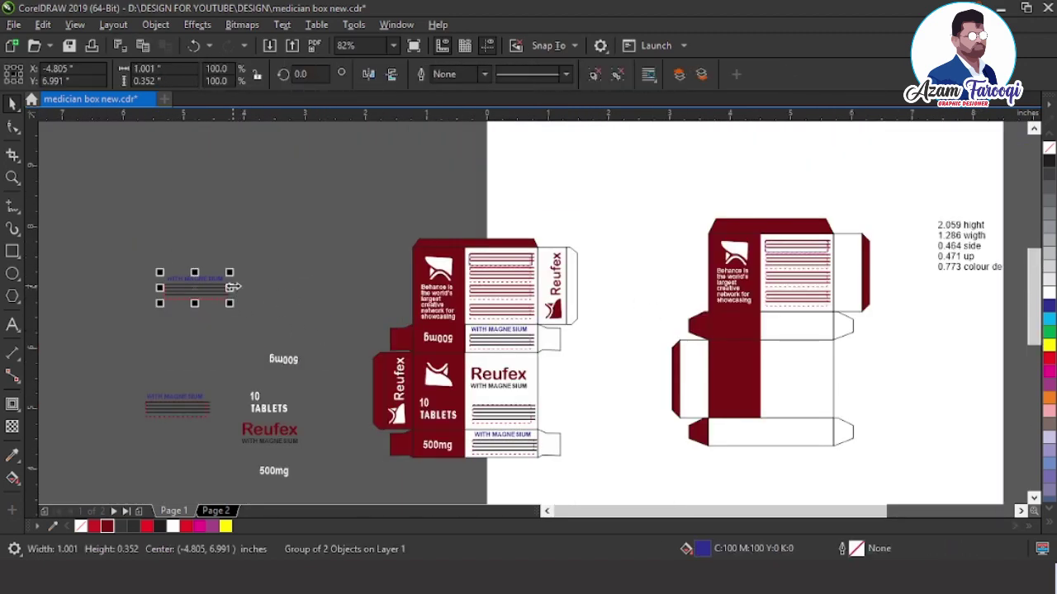
pyautogui.moveTo(212, 290); pyautogui.dragTo(811, 328)
pyautogui.moveTo(722, 286); pyautogui.dragTo(895, 367)
pyautogui.keyDown('shift'); pyautogui.click(663, 301); pyautogui.keyUp('shift')
pyautogui.press('e')
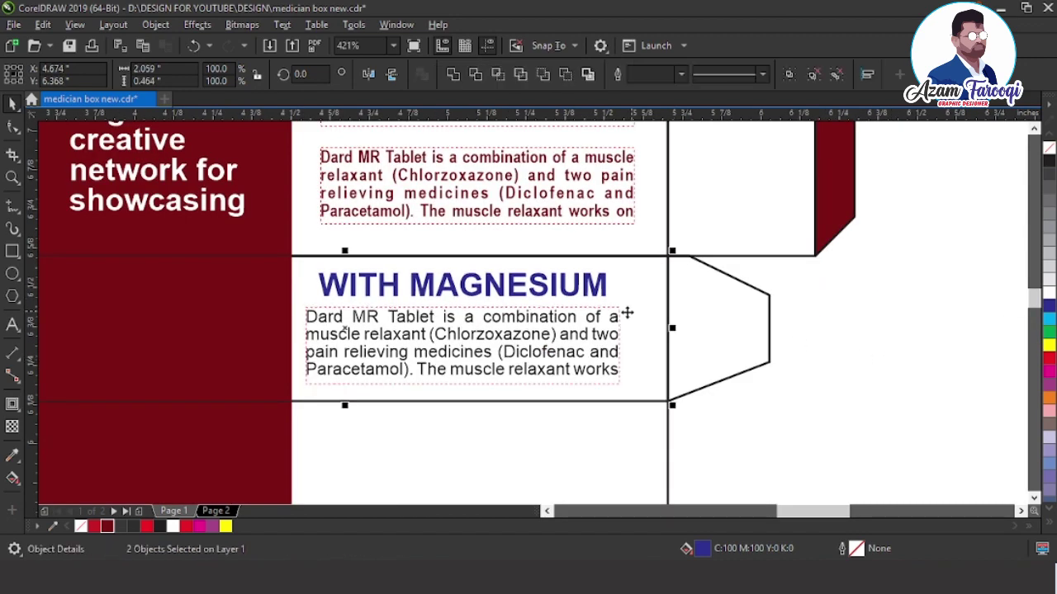
# - Nudge the WITH MAGNESIUM group on the upper side panel slightly to the right
pyautogui.press('Escape')
pyautogui.click(588, 308)
pyautogui.press('Right')
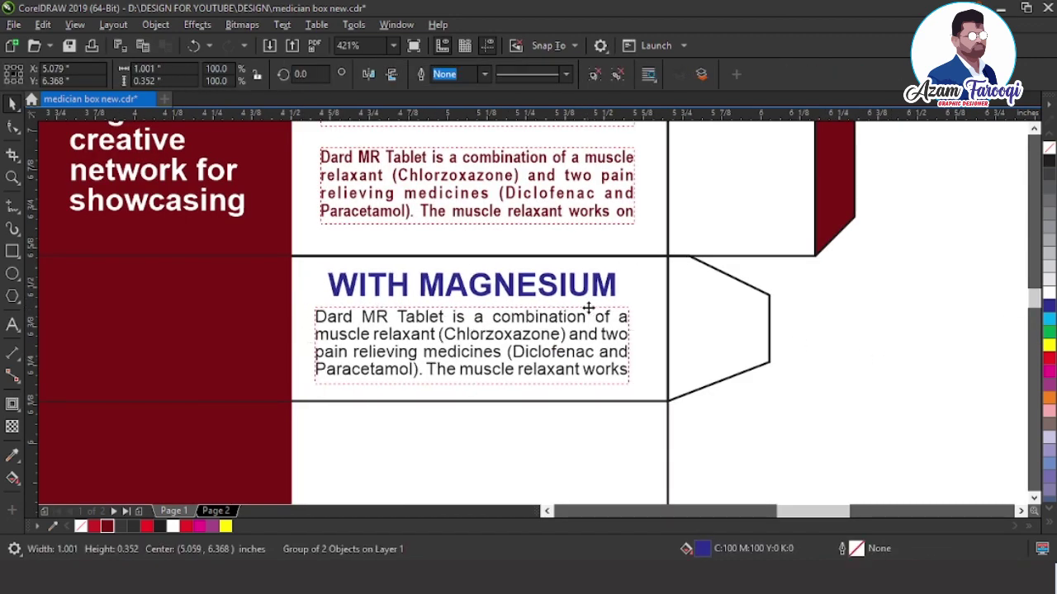
pyautogui.press('Escape')
# - Move the upside-down white 500mg text onto the upper side panel's dark red part and centre it there horizontally and vertically
pyautogui.press('F4')
pyautogui.moveTo(153, 299); pyautogui.dragTo(596, 318)
pyautogui.press('F2')
pyautogui.keyDown('shift'); pyautogui.click(595, 318); pyautogui.keyUp('shift')
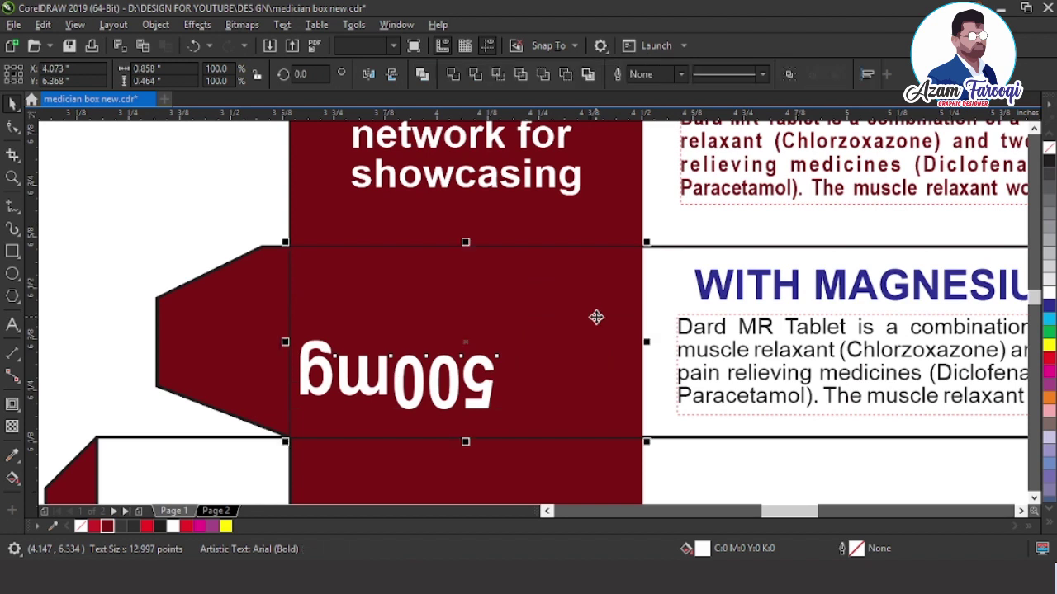
pyautogui.press('c')
pyautogui.press('e')
pyautogui.press('Escape')
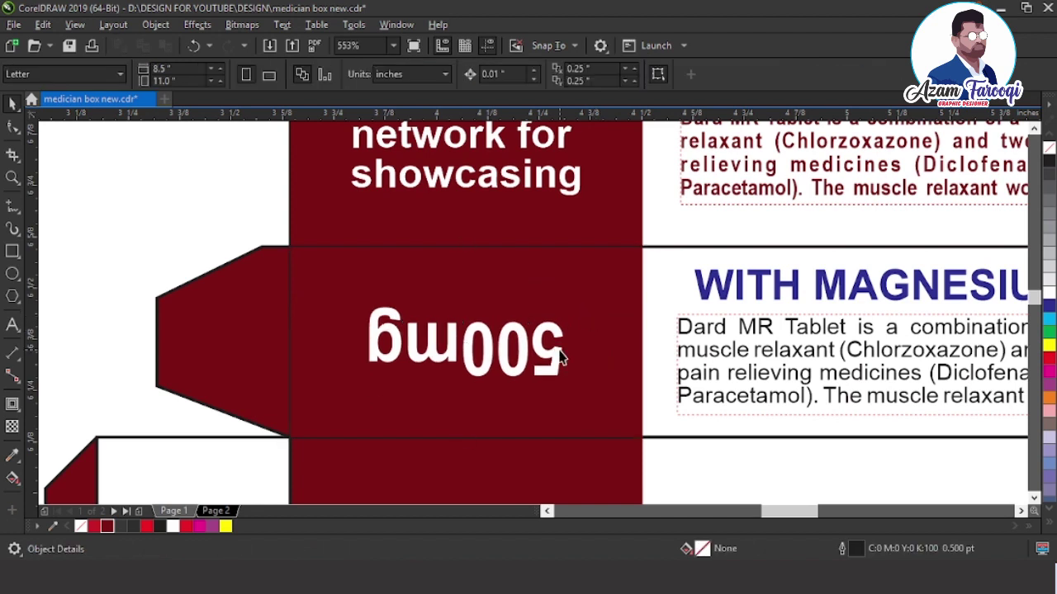
# - Rotate the upper side panel's 500mg text to 0 degrees and back to 180 degrees
pyautogui.click(559, 355)
pyautogui.click(306, 73)
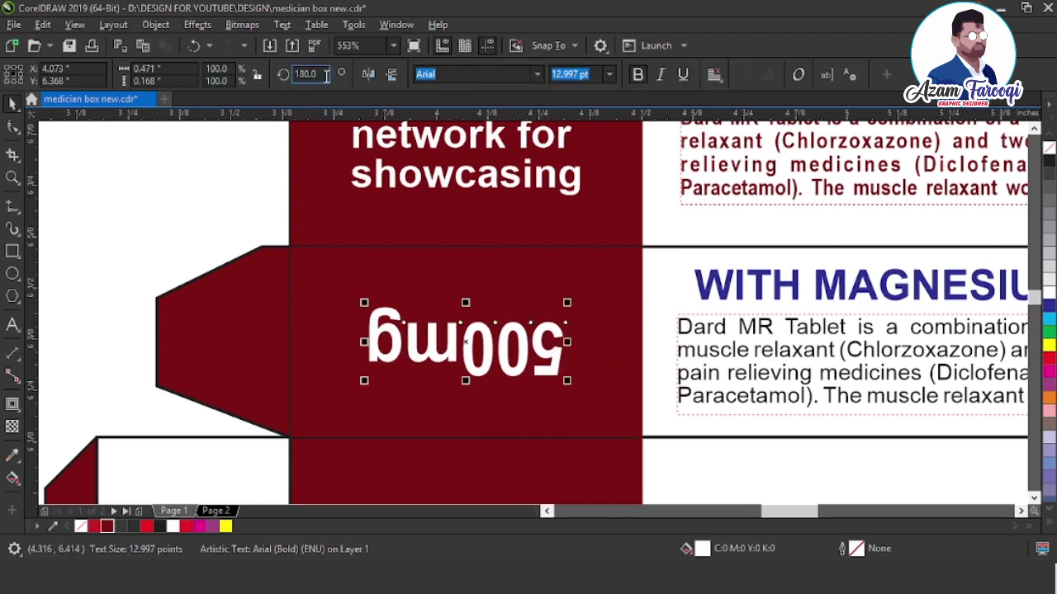
pyautogui.press('Return')
pyautogui.click(306, 73)
pyautogui.press('Return')
pyautogui.click(326, 74)
pyautogui.write('0')
pyautogui.press('Return')
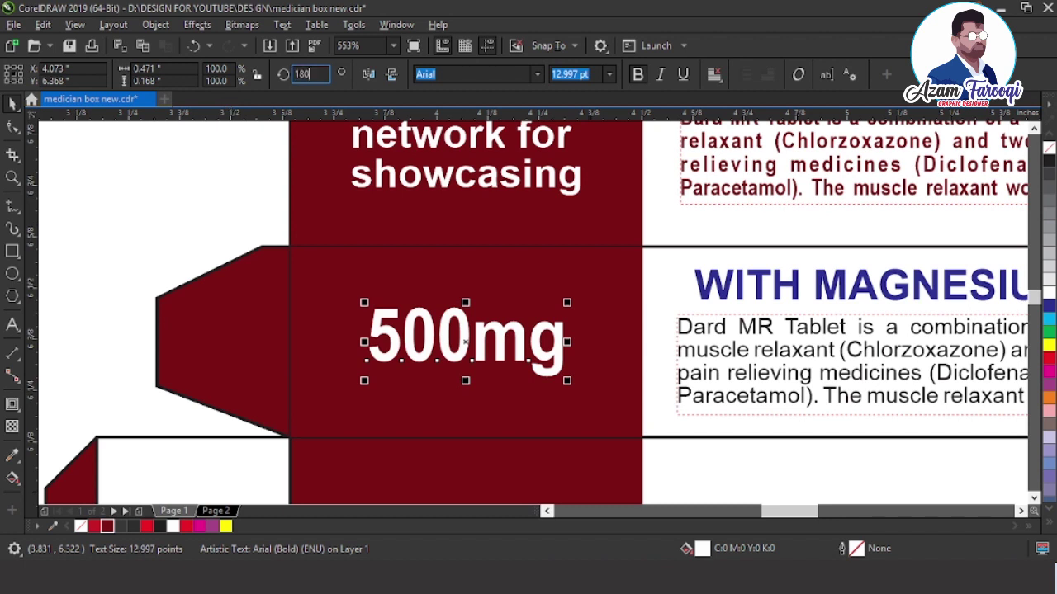
pyautogui.write('180')
pyautogui.press('Return')
pyautogui.press('Escape')
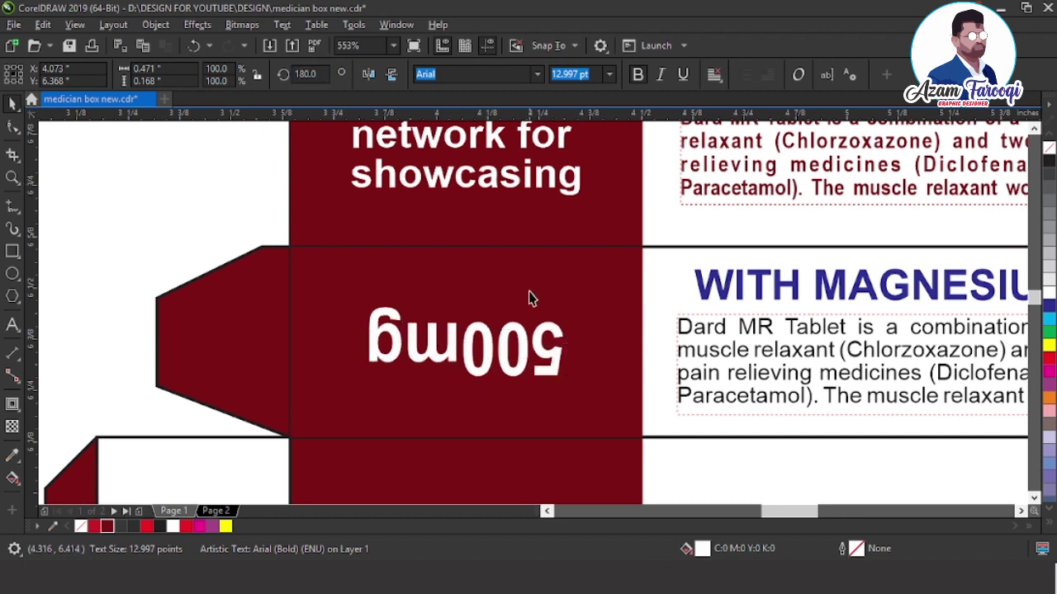
# - Move the Reufex WITH MAGNESIUM text onto the lower main panel and centre it horizontally on that panel
pyautogui.press('F4')
pyautogui.moveTo(120, 231); pyautogui.dragTo(803, 433)
pyautogui.moveTo(58, 378); pyautogui.dragTo(191, 444)
pyautogui.moveTo(105, 398); pyautogui.dragTo(725, 318)
pyautogui.press('F2')
pyautogui.moveTo(608, 286); pyautogui.dragTo(858, 416)
pyautogui.keyDown('shift'); pyautogui.click(540, 316); pyautogui.keyUp('shift')
pyautogui.press('c')
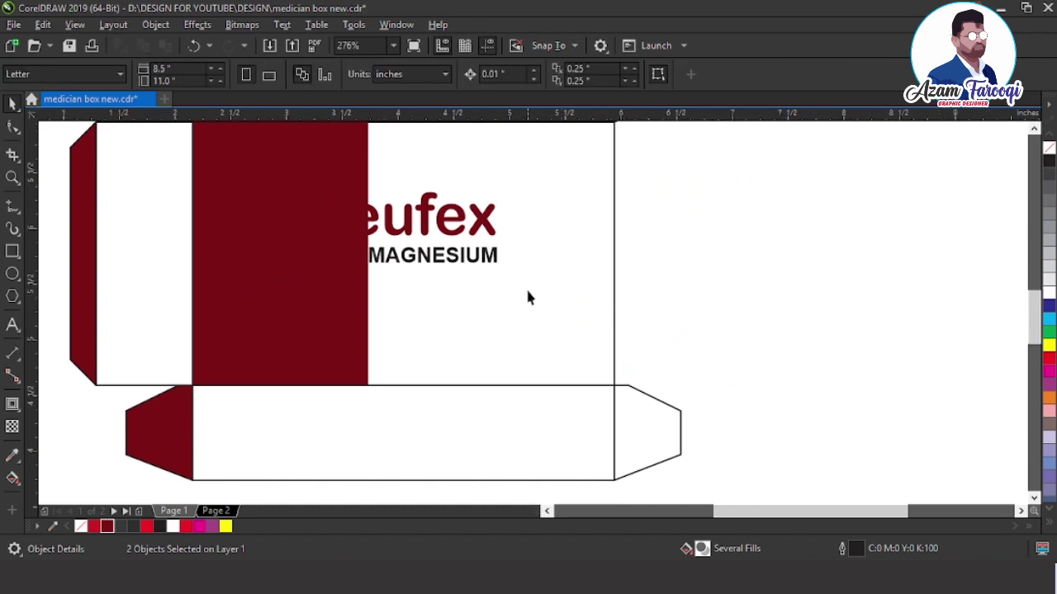
# - Shift the Reufex group off the dark red strip into the lower main panel's white area and nudge it left to X 5.078 inches
pyautogui.scroll(-3, 525, 289)
pyautogui.hotkey('ctrl', 'g')
pyautogui.click(486, 273)
pyautogui.moveTo(489, 272); pyautogui.dragTo(553, 272)
pyautogui.hotkey('ctrl', 'z')
pyautogui.click(509, 269)
pyautogui.press('Left')
pyautogui.press('Left')
pyautogui.press('Left')
pyautogui.press('Left')
pyautogui.press('Left')
pyautogui.press('Left')
pyautogui.press('Left')
pyautogui.press('Left')
pyautogui.press('Left')
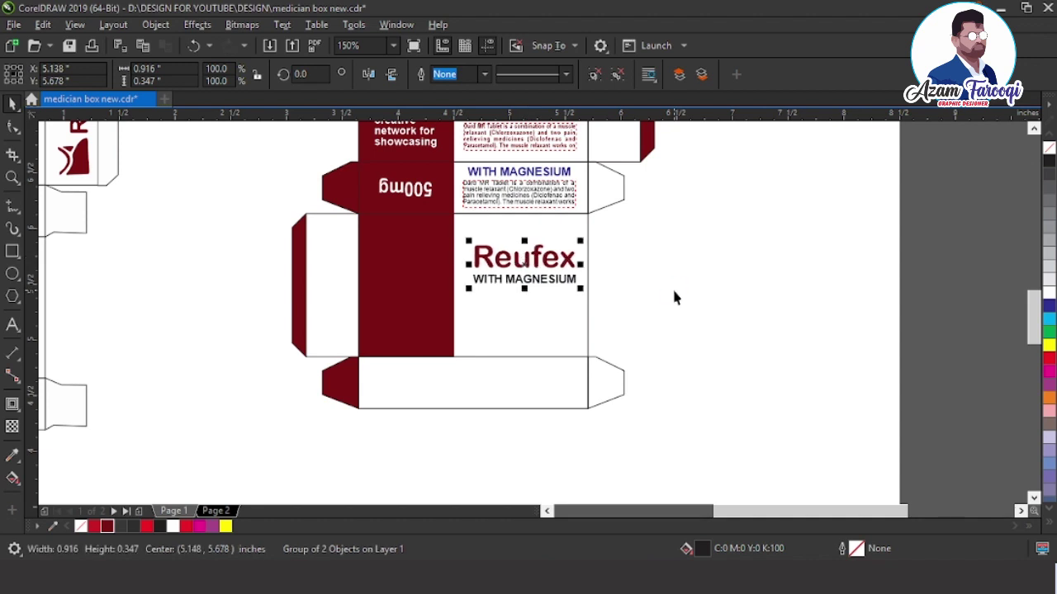
pyautogui.press('Escape')
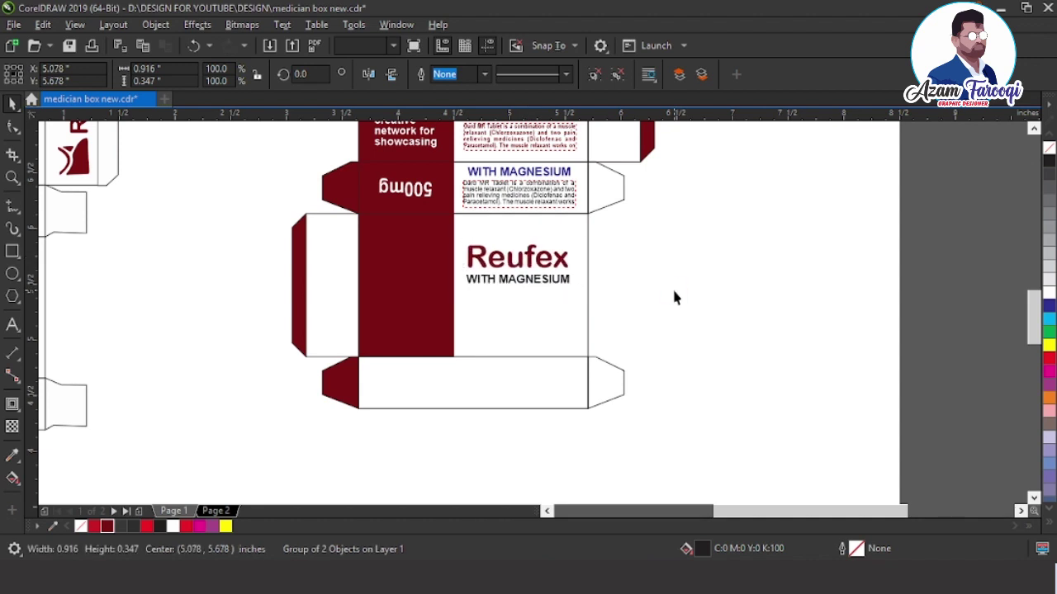
# - Move the remaining blue WITH MAGNESIUM heading and paragraph group onto the lower main panel, under the Reufex text
pyautogui.scroll(-2, 634, 256)
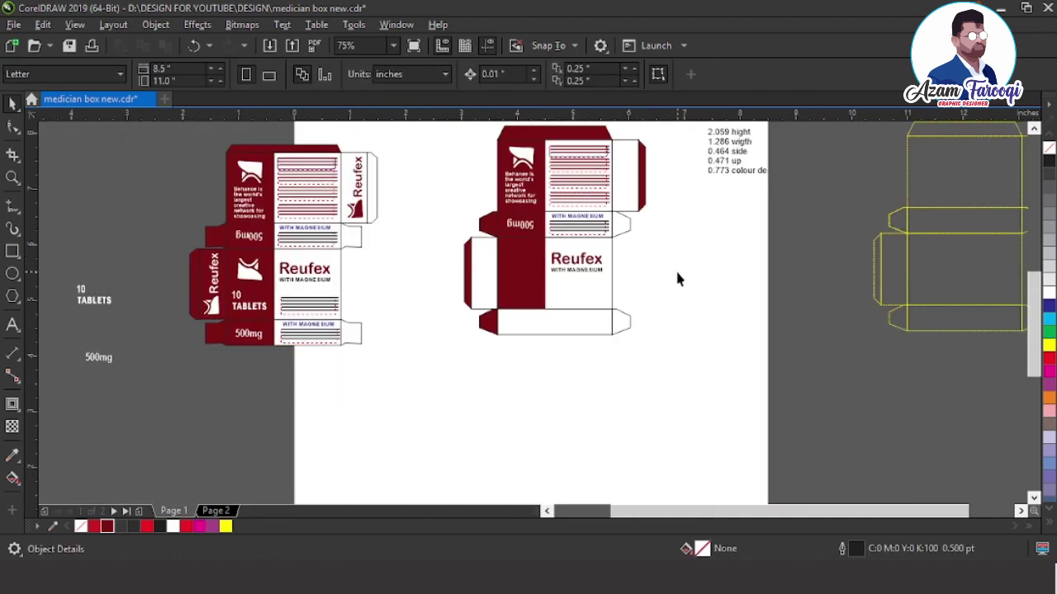
pyautogui.press('F4')
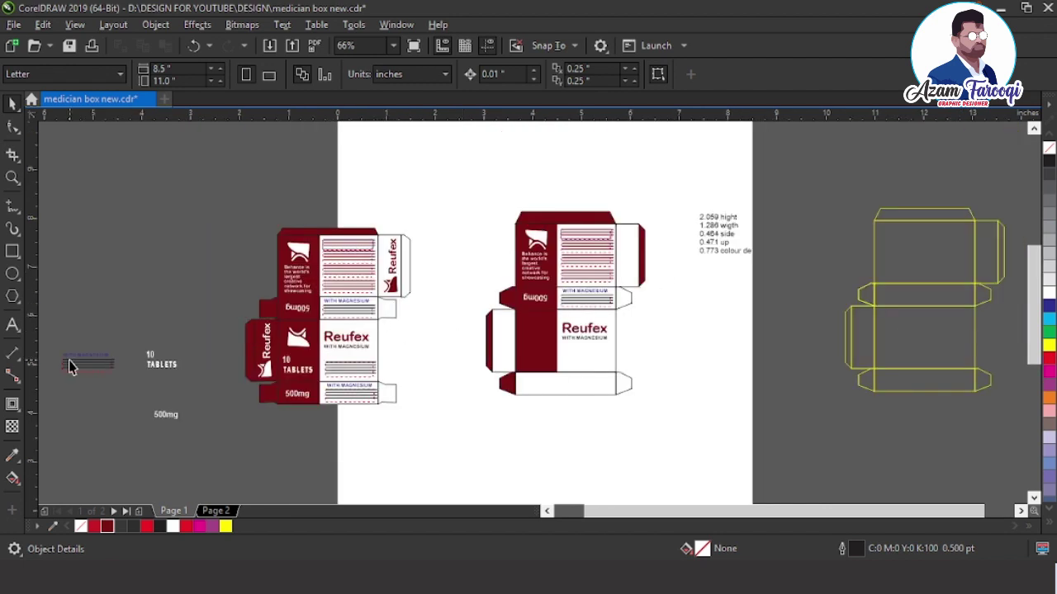
pyautogui.click(92, 363)
pyautogui.moveTo(86, 359); pyautogui.dragTo(587, 348)
pyautogui.scroll(5, 587, 348)
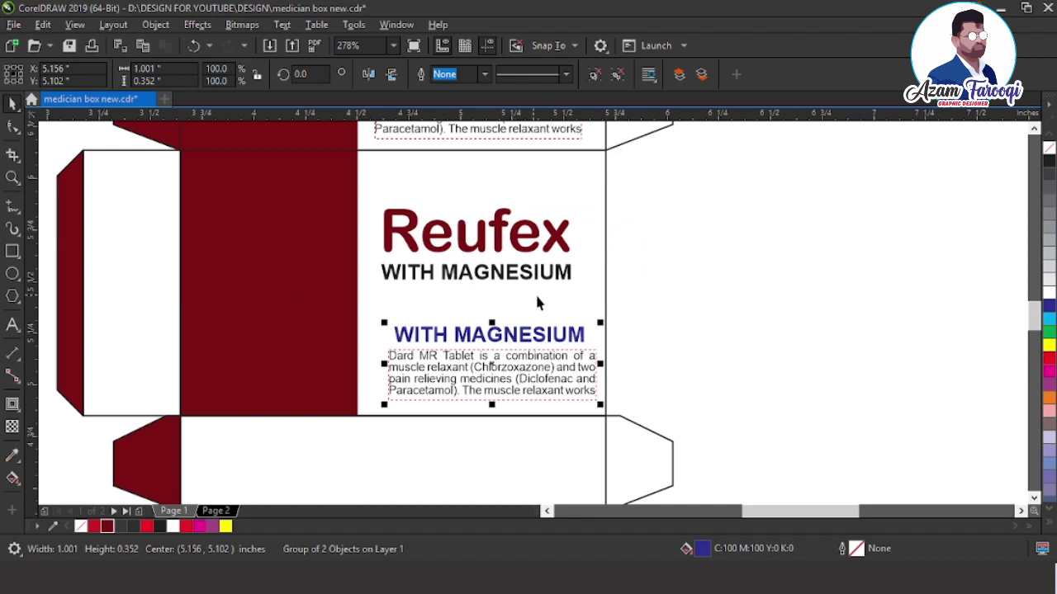
# - Copy the blue-headed WITH MAGNESIUM group onto the bottom side panel and delete the blue heading from the original on the lower main panel
pyautogui.scroll(-2, 575, 332)
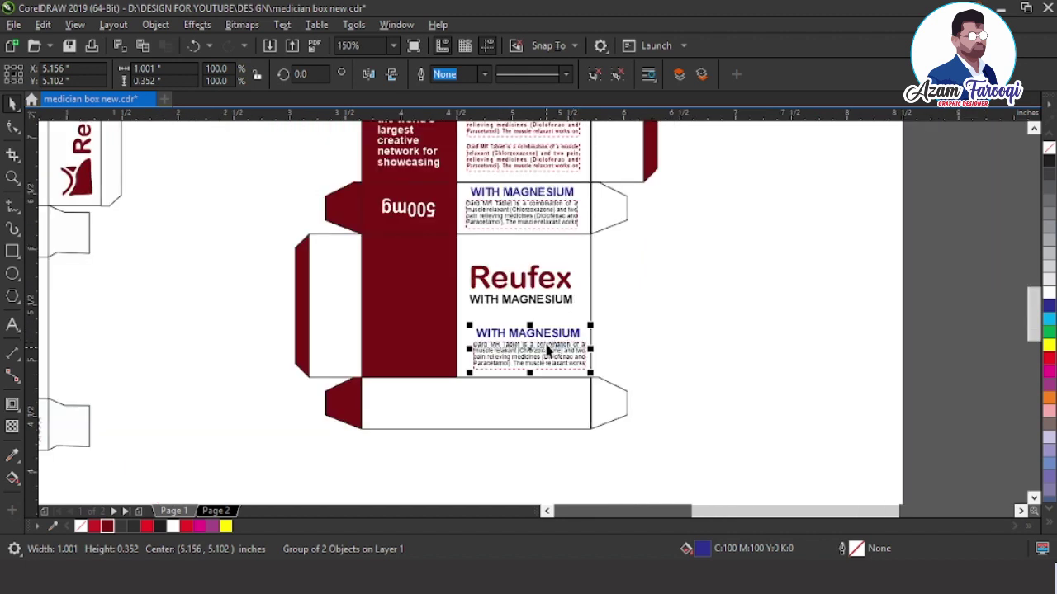
pyautogui.moveTo(550, 351); pyautogui.dragTo(534, 413)
pyautogui.rightClick(533, 413)
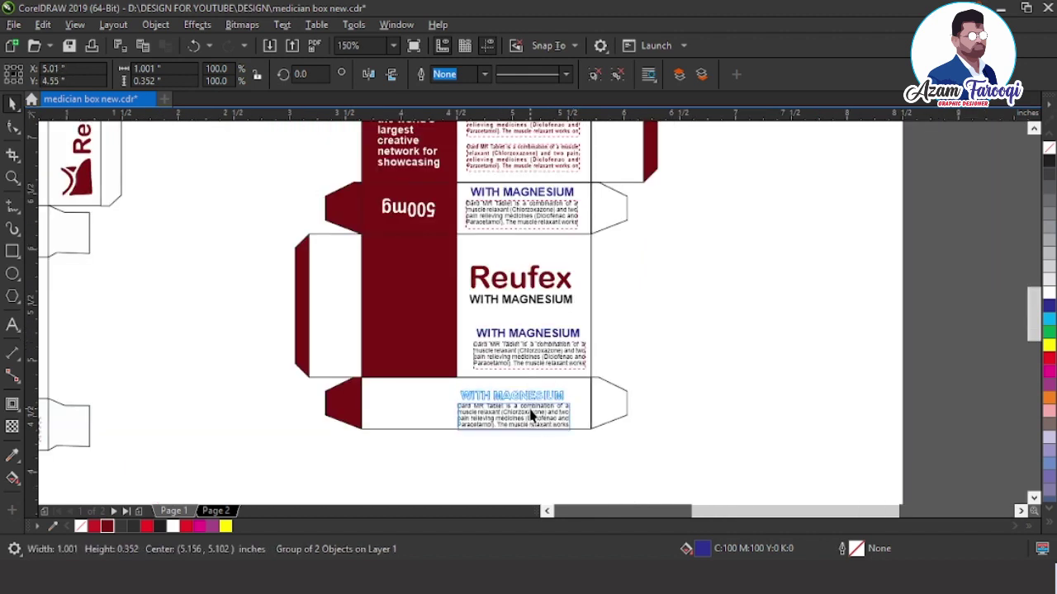
pyautogui.keyDown('ctrl'); pyautogui.click(529, 332); pyautogui.keyUp('ctrl')
pyautogui.press('Delete')
# - Extend the lower main panel's black paragraph frame upward to about 134.5% of its height to fit another text line
pyautogui.moveTo(460, 318); pyautogui.dragTo(666, 395)
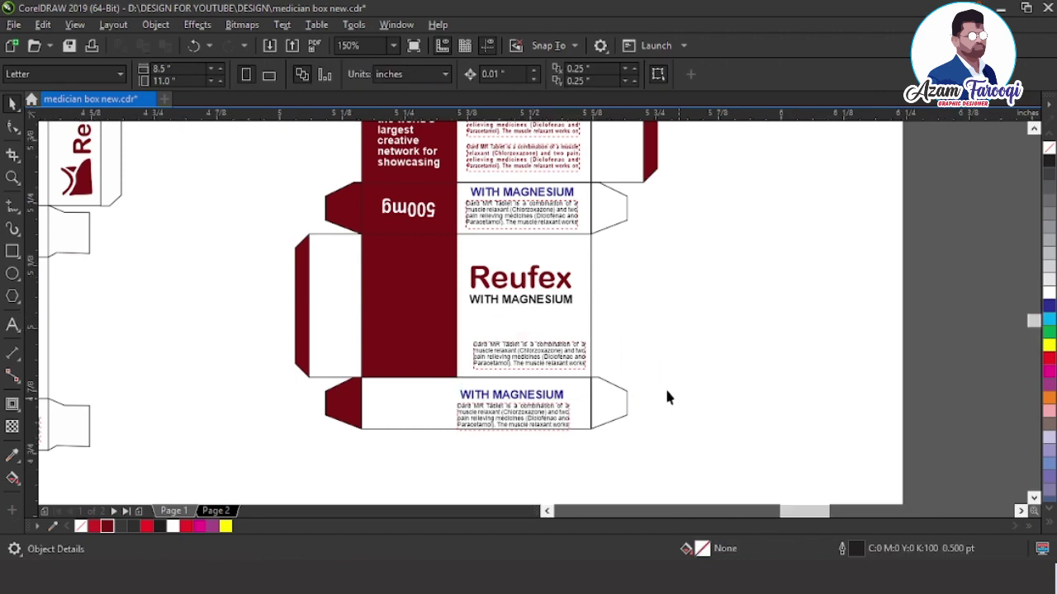
pyautogui.click(529, 342)
pyautogui.press('Escape')
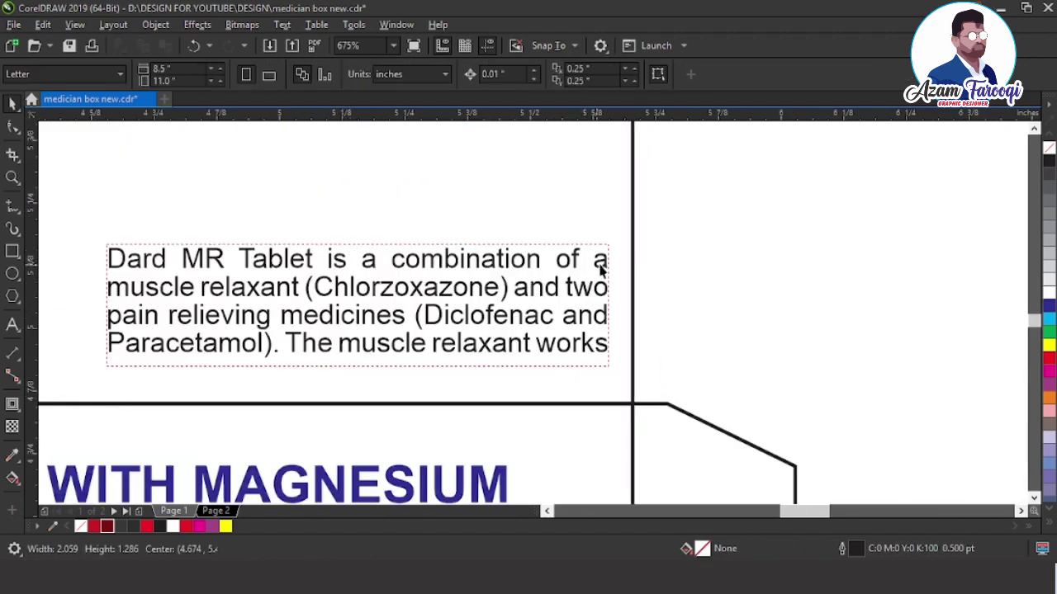
pyautogui.click(607, 256)
pyautogui.moveTo(358, 237); pyautogui.dragTo(358, 197)
pyautogui.click(657, 345)
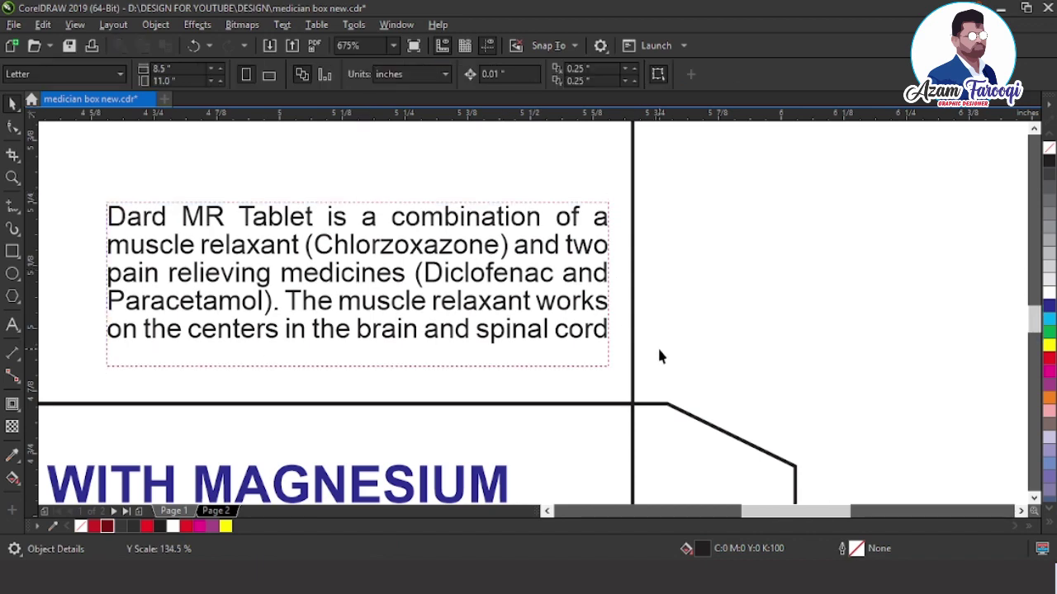
# - Move the lower main panel's black paragraph closer to the Reufex text and centre it horizontally with that text
pyautogui.scroll(-2, 657, 345)
pyautogui.moveTo(519, 320); pyautogui.dragTo(520, 315)
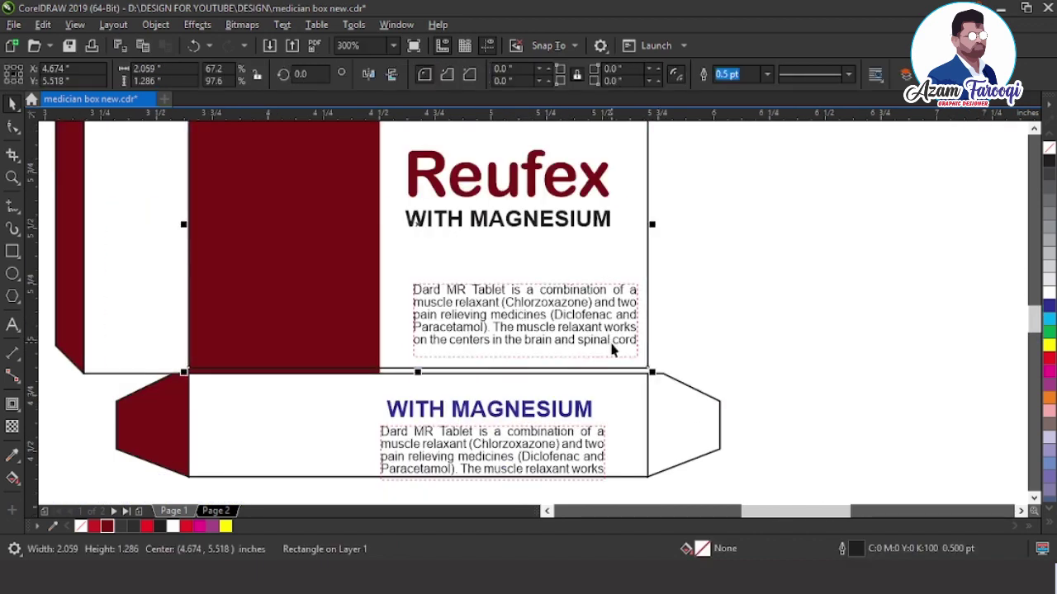
pyautogui.moveTo(686, 236); pyautogui.dragTo(397, 372)
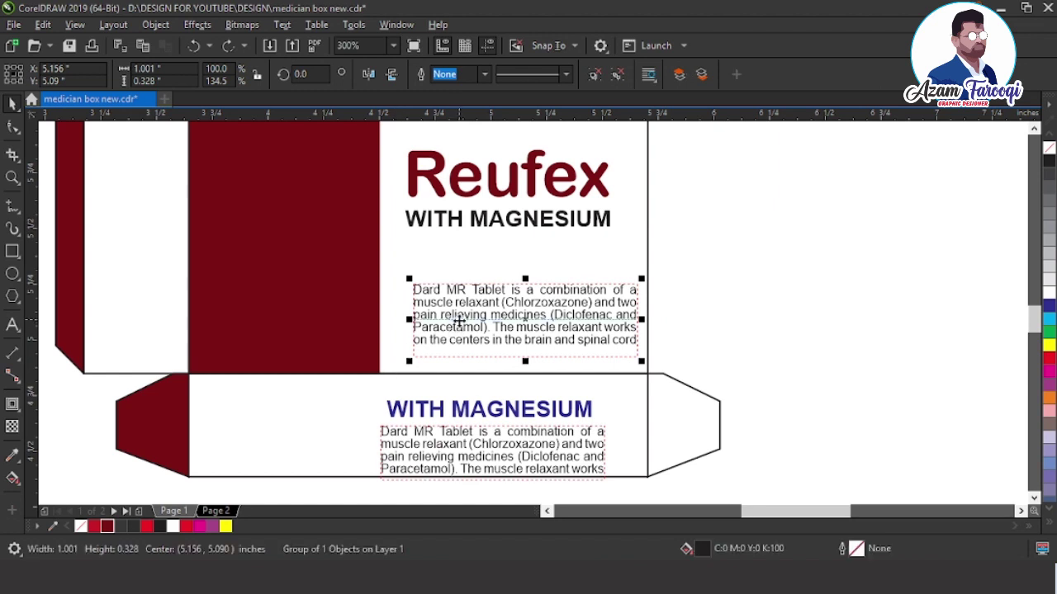
pyautogui.moveTo(458, 320); pyautogui.dragTo(448, 296)
pyautogui.keyDown('shift'); pyautogui.click(487, 221); pyautogui.keyUp('shift')
pyautogui.keyDown('shift'); pyautogui.click(488, 222); pyautogui.keyUp('shift')
pyautogui.press('c')
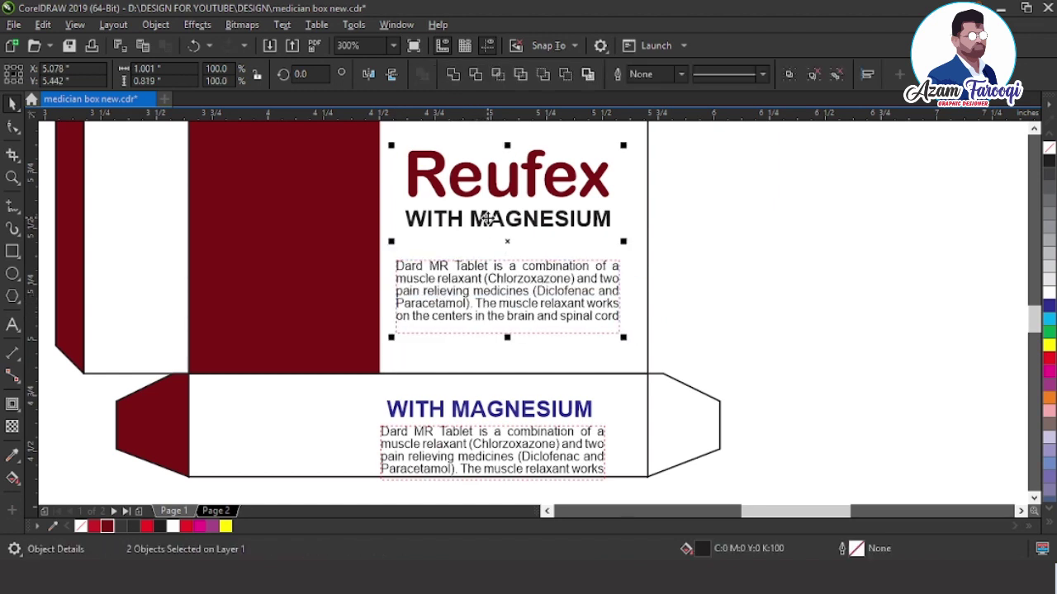
# - Group the Reufex text with its paragraph and centre the group vertically on the lower main panel
pyautogui.hotkey('ctrl', 'g')
pyautogui.keyDown('shift'); pyautogui.click(625, 189); pyautogui.keyUp('shift')
pyautogui.press('e')
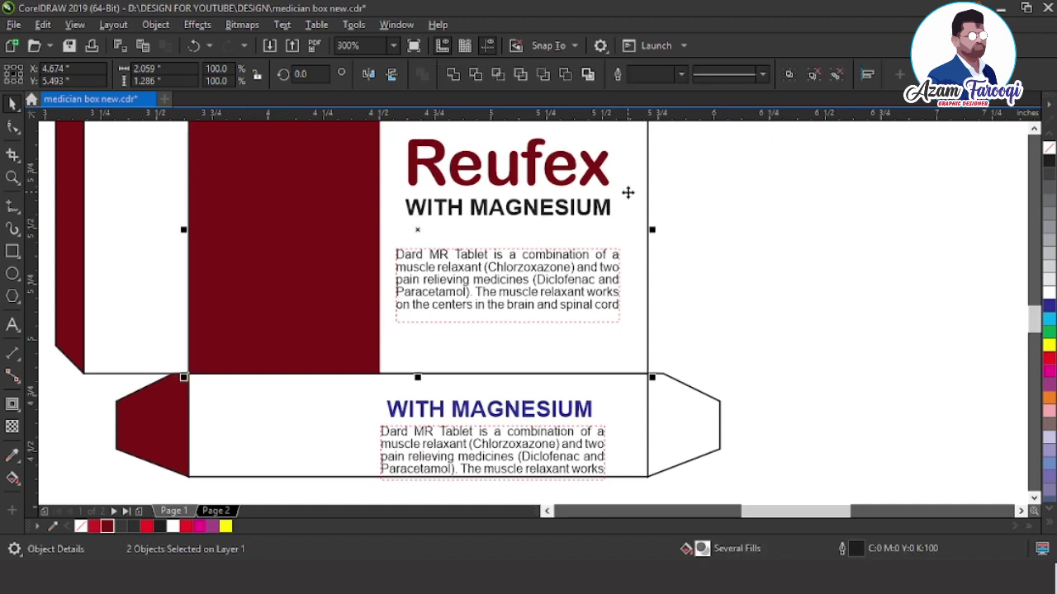
pyautogui.click(658, 251)
# - Duplicate the upper side panel's dark red rectangle and align the copy vertically with the bottom side panel
pyautogui.scroll(-4, 658, 251)
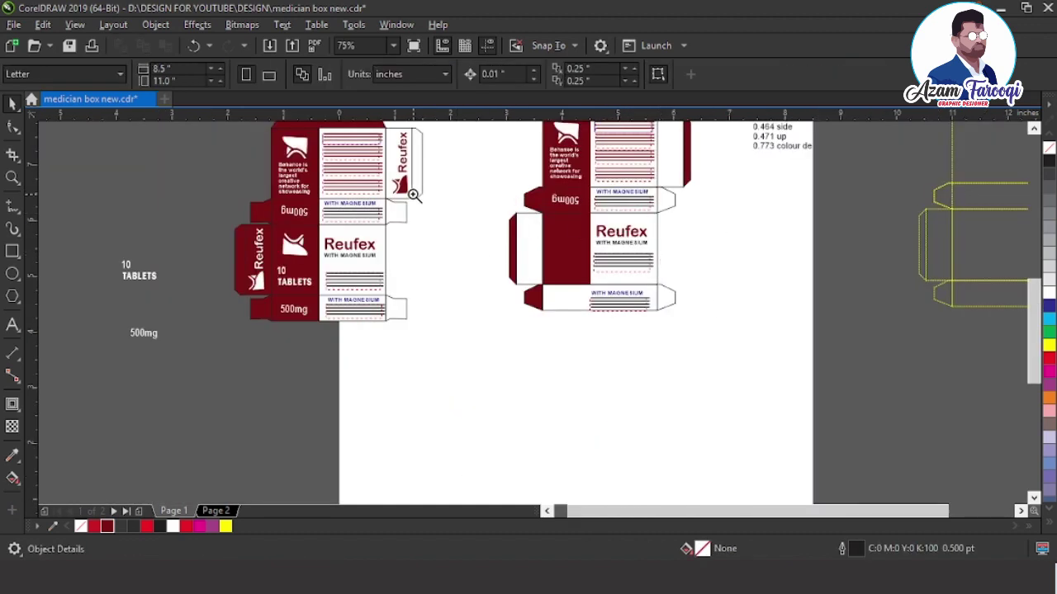
pyautogui.scroll(2, 609, 300)
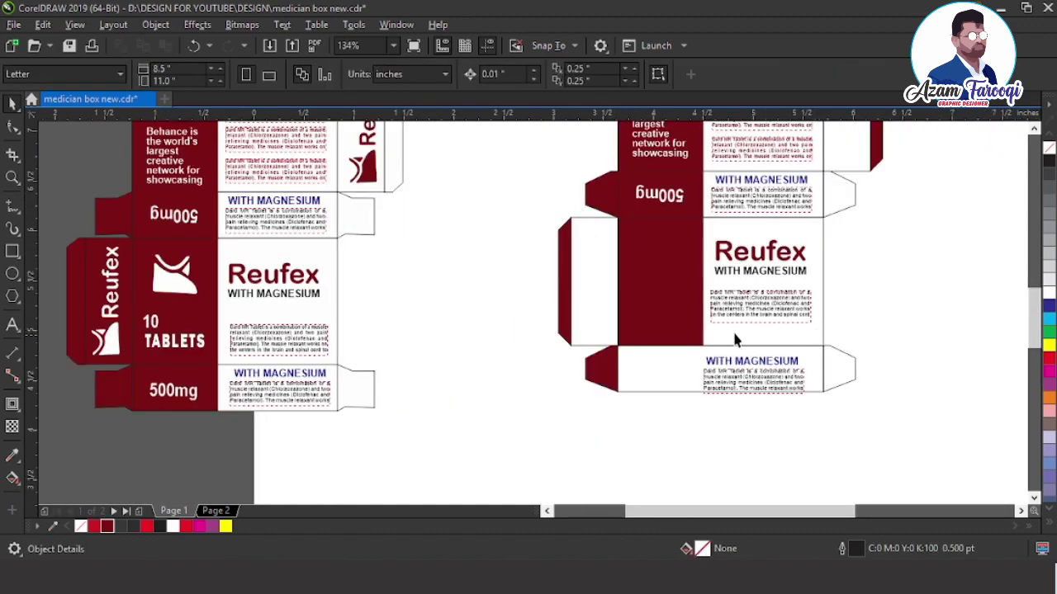
pyautogui.click(702, 186)
pyautogui.press('KP_Add')
pyautogui.keyDown('shift'); pyautogui.click(667, 351); pyautogui.keyUp('shift')
pyautogui.press('e')
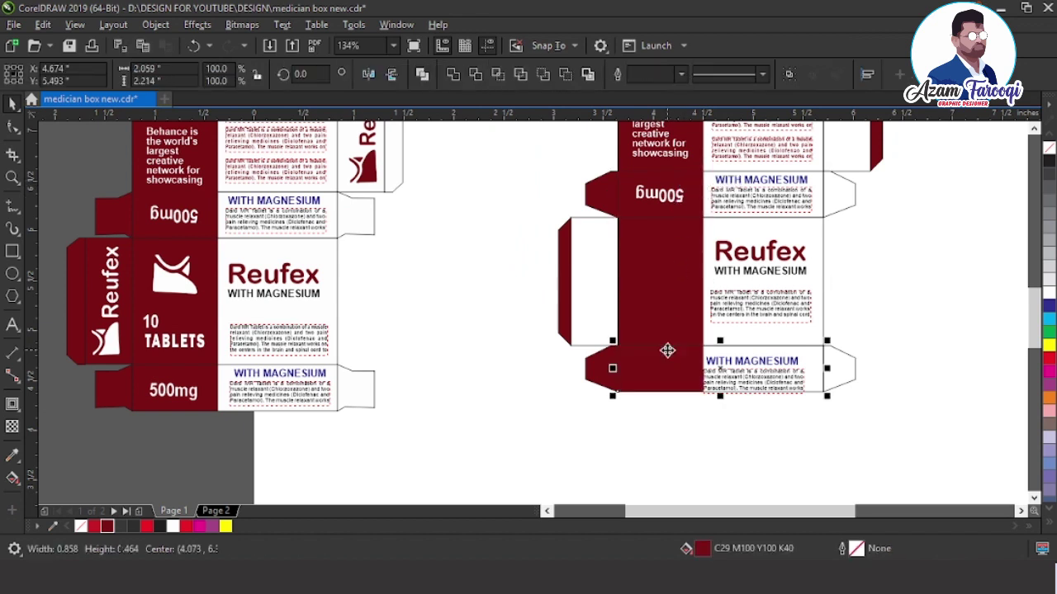
# - Centre the upright white 500mg text horizontally and vertically on the bottom side panel's dark red part
pyautogui.scroll(-2, 717, 373)
pyautogui.click(337, 403)
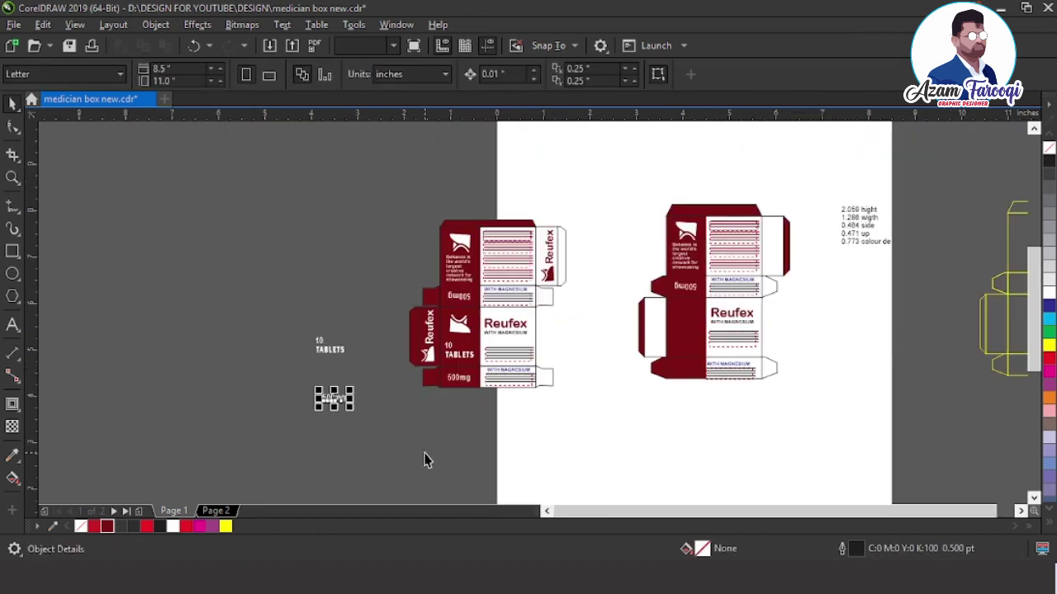
pyautogui.keyDown('shift'); pyautogui.click(694, 364); pyautogui.keyUp('shift')
pyautogui.press('c')
pyautogui.press('e')
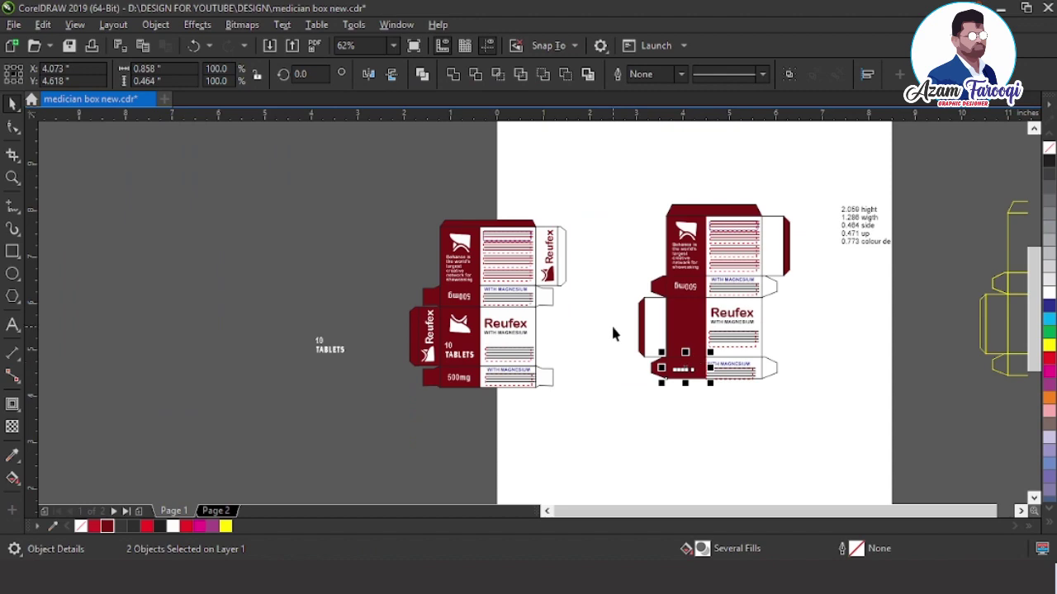
pyautogui.press('F2')
pyautogui.moveTo(616, 338); pyautogui.dragTo(748, 378)
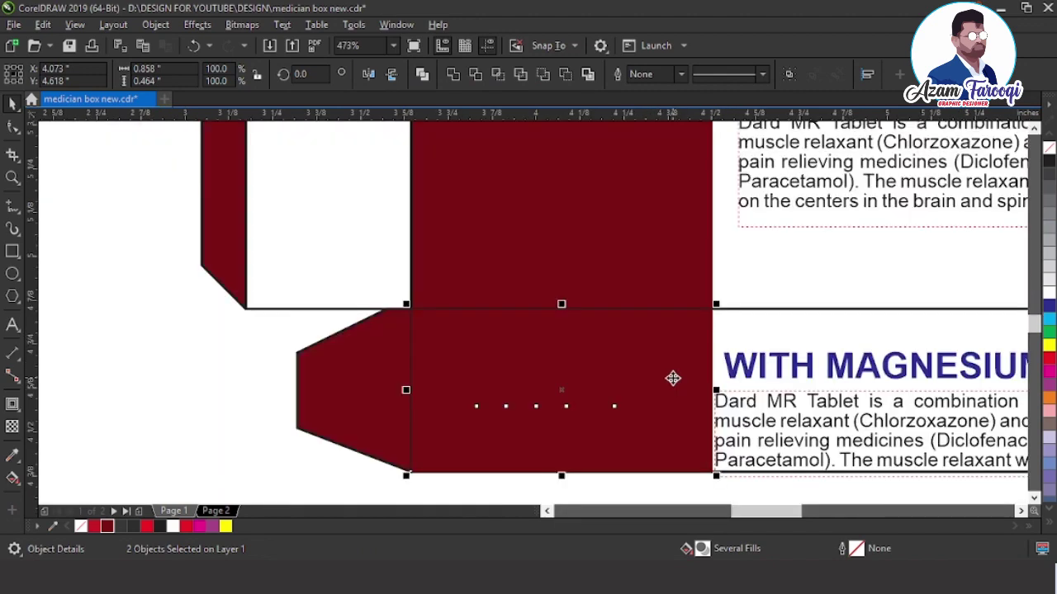
pyautogui.keyDown('shift'); pyautogui.click(672, 379); pyautogui.keyUp('shift')
pyautogui.press('Escape')
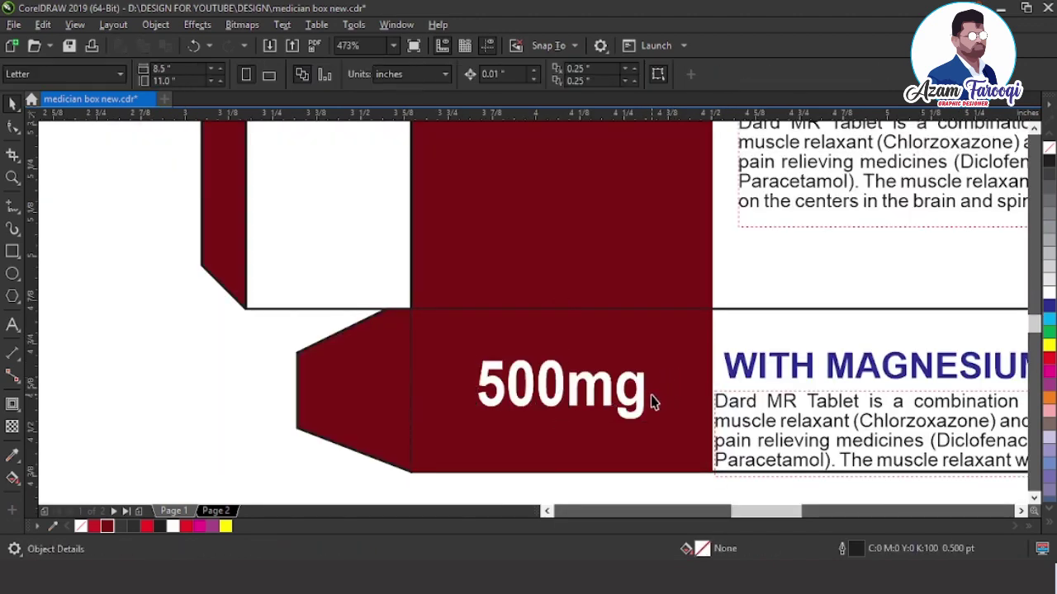
# - Copy the upper main panel's white logo onto the lower main panel's dark red part and rotate the copy 180 degrees
pyautogui.press('F4')
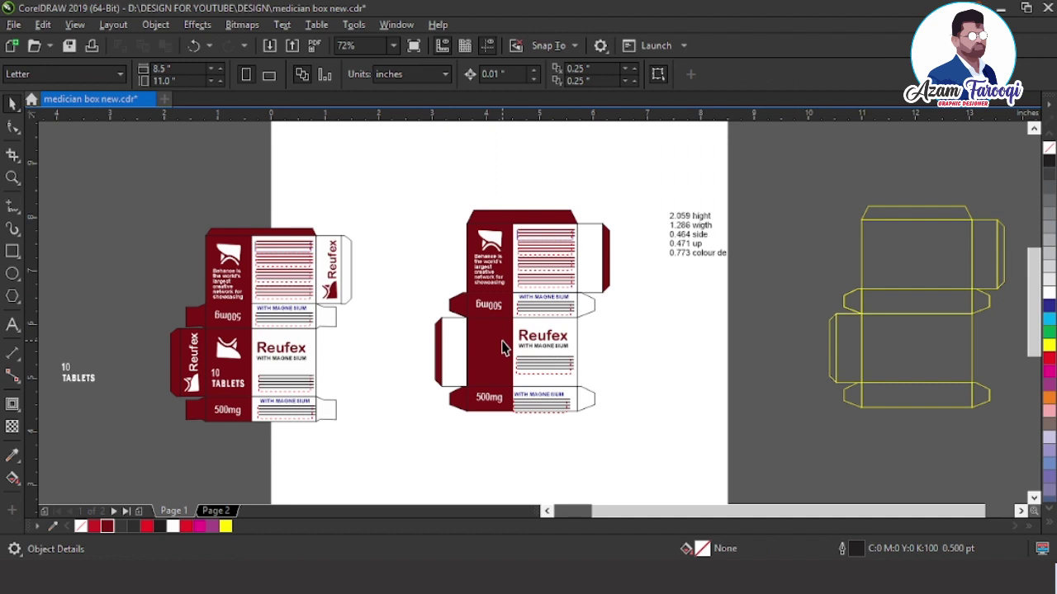
pyautogui.click(490, 239)
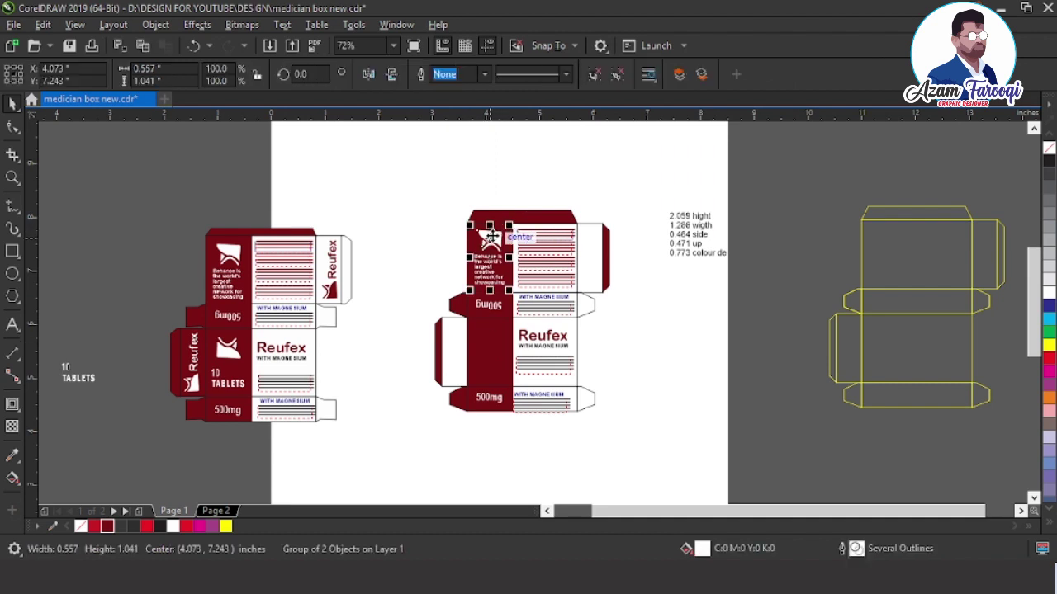
pyautogui.keyDown('ctrl'); pyautogui.click(490, 238); pyautogui.keyUp('ctrl')
pyautogui.click(490, 238)
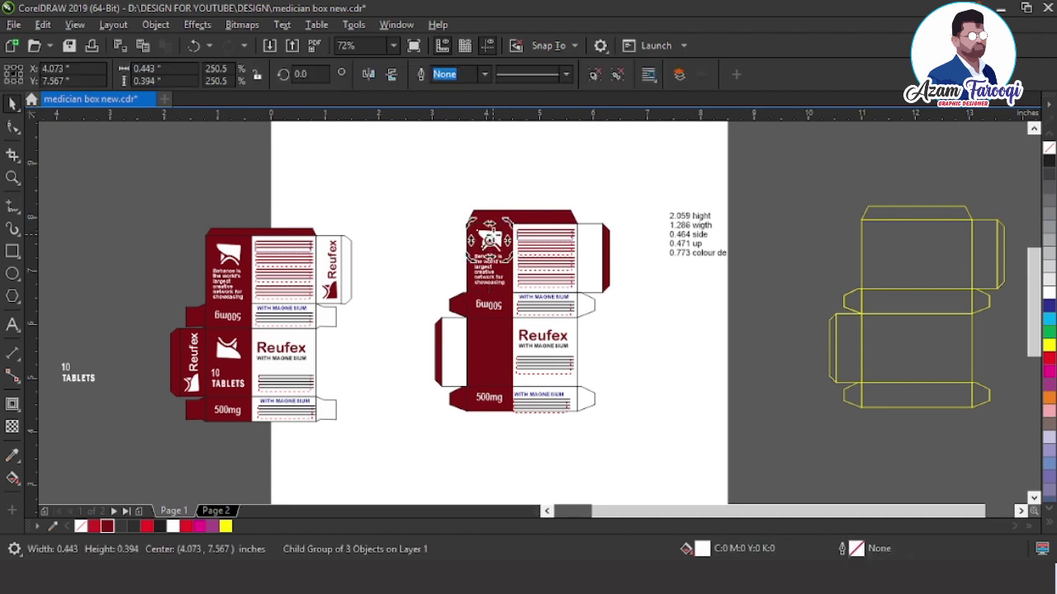
pyautogui.press('KP_Add')
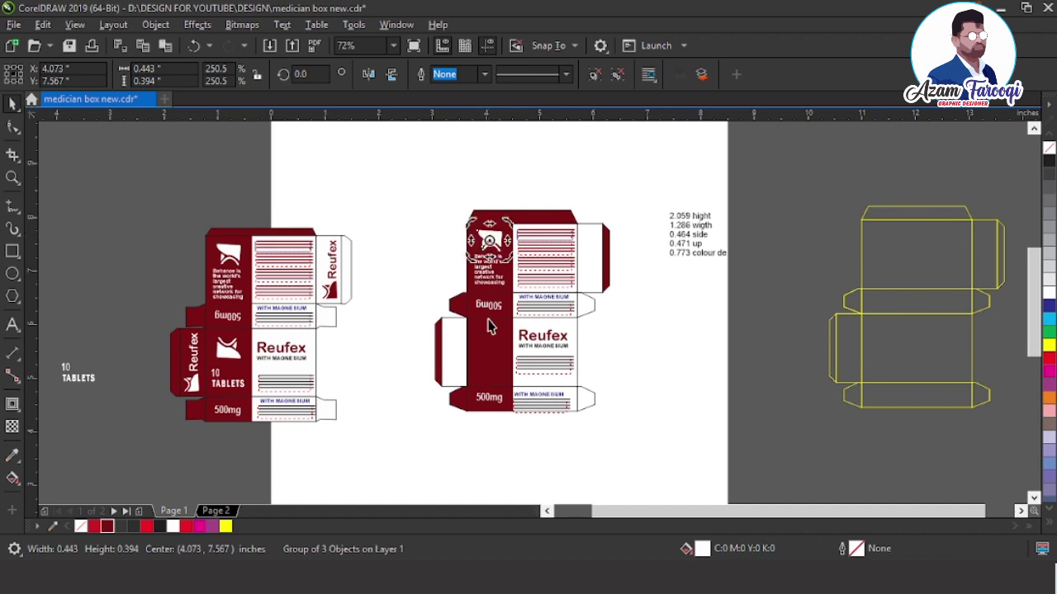
pyautogui.moveTo(496, 240); pyautogui.dragTo(587, 337)
pyautogui.moveTo(317, 78); pyautogui.dragTo(263, 89)
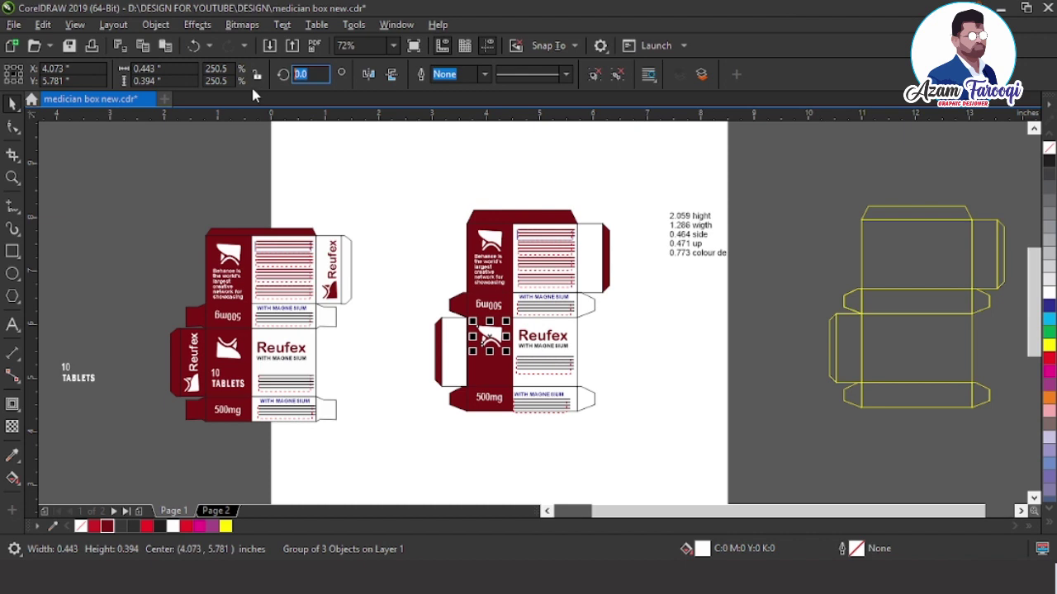
pyautogui.press('Return')
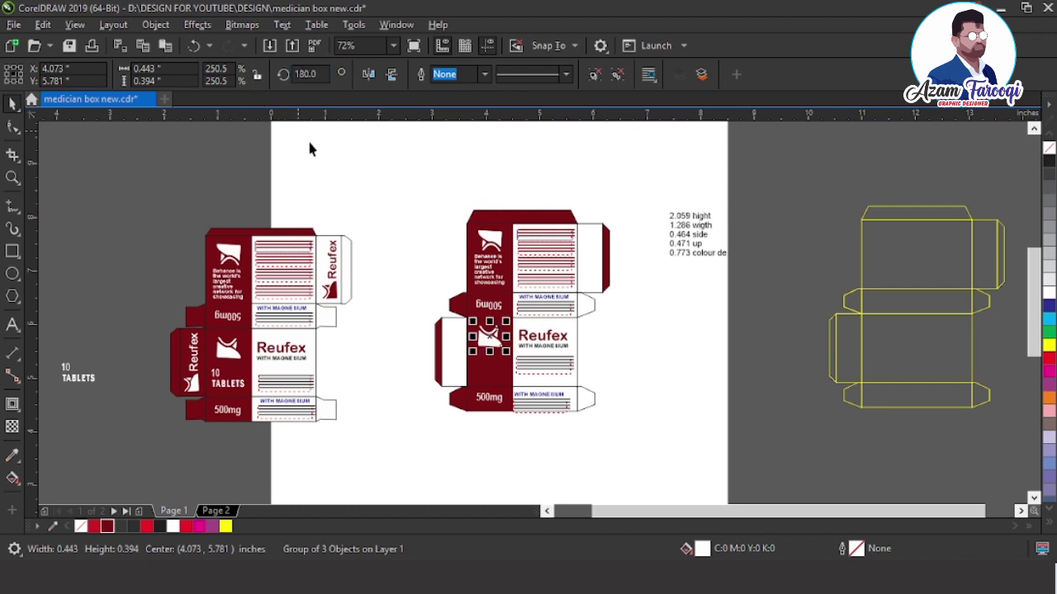
pyautogui.click(608, 302)
# - Move the loose white 10 TABLETS text onto the lower main panel's dark red part, below the logo
pyautogui.moveTo(80, 378); pyautogui.dragTo(499, 380)
pyautogui.scroll(2, 594, 424)
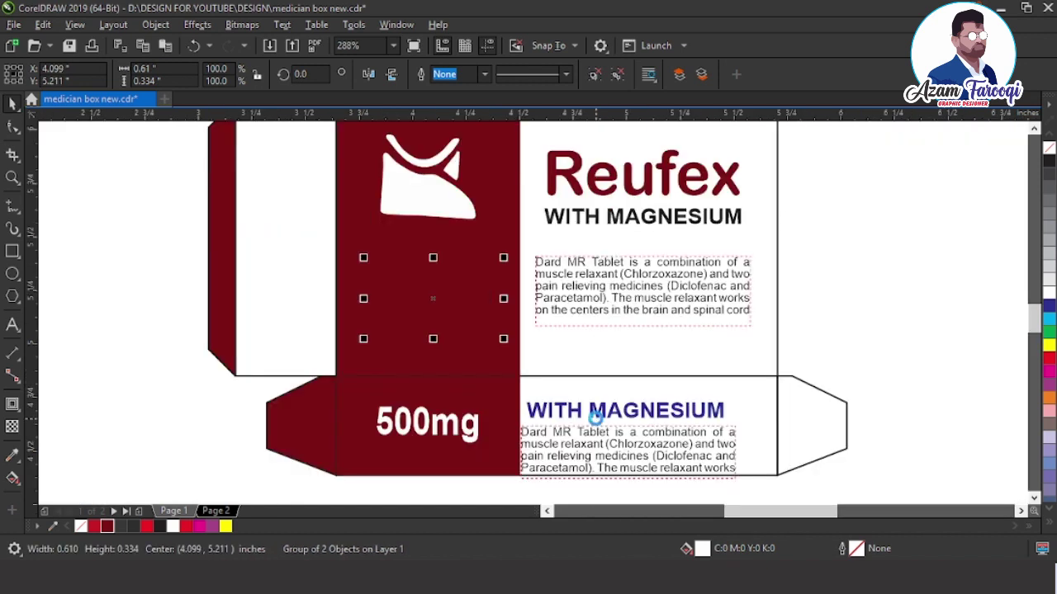
# - Try to centre the 10 TABLETS text horizontally on the whole lower main panel
pyautogui.keyDown('shift'); pyautogui.click(453, 245); pyautogui.keyUp('shift')
pyautogui.press('c')
pyautogui.press('Escape')
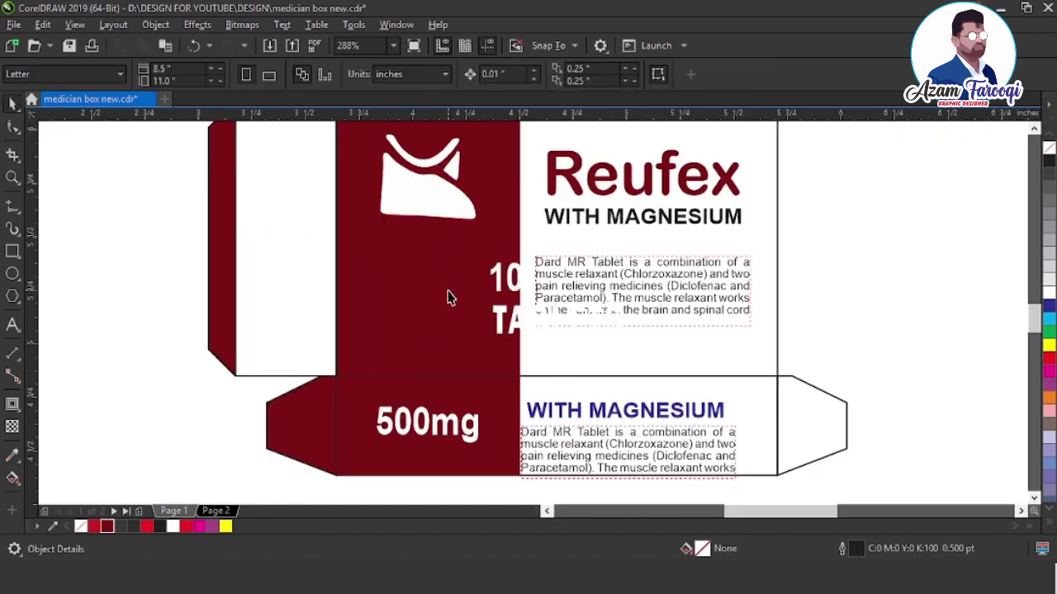
pyautogui.hotkey('ctrl', 'z')
pyautogui.click(506, 241)
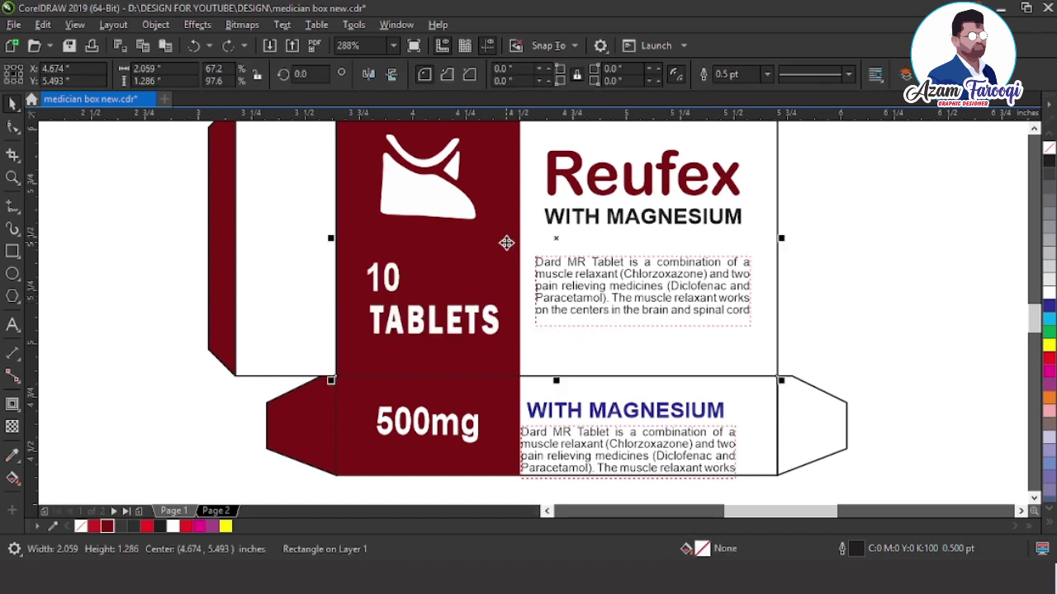
pyautogui.press('Escape')
# - Centre the 10 TABLETS text horizontally on the dark red part of the lower main panel
pyautogui.click(487, 319)
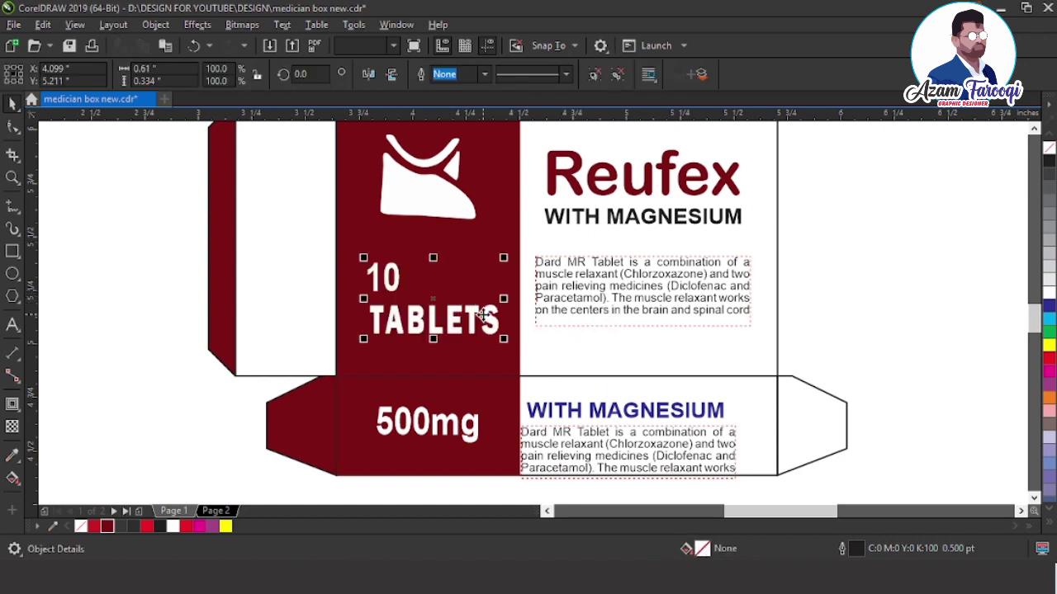
pyautogui.keyDown('shift'); pyautogui.click(501, 253); pyautogui.keyUp('shift')
pyautogui.press('c')
pyautogui.click(426, 201)
pyautogui.keyDown('shift'); pyautogui.click(484, 248); pyautogui.keyUp('shift')
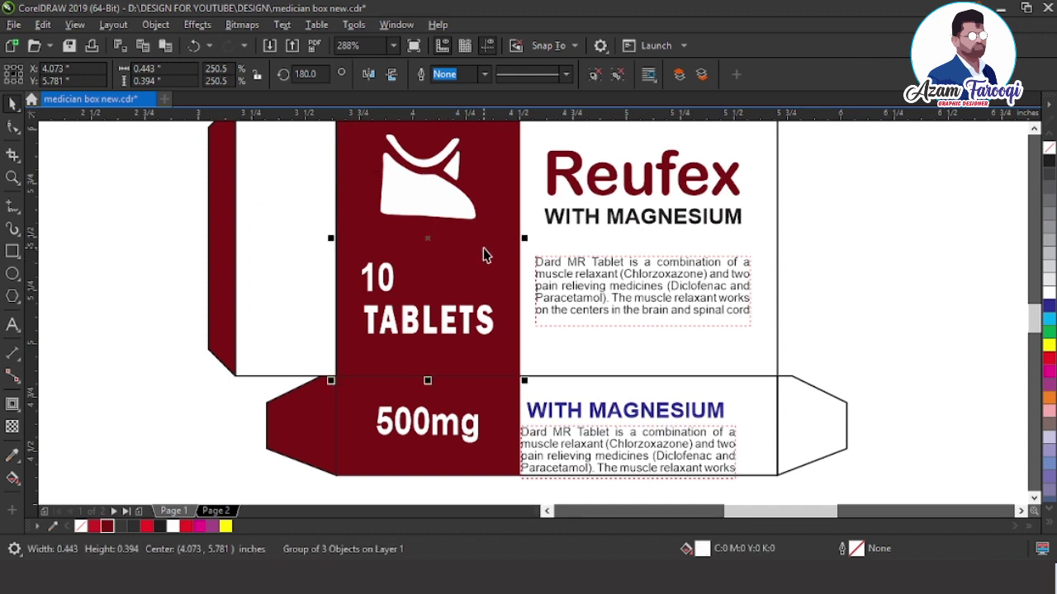
pyautogui.press('Escape')
pyautogui.scroll(-2, 484, 248)
pyautogui.click(465, 238)
pyautogui.press('Escape')
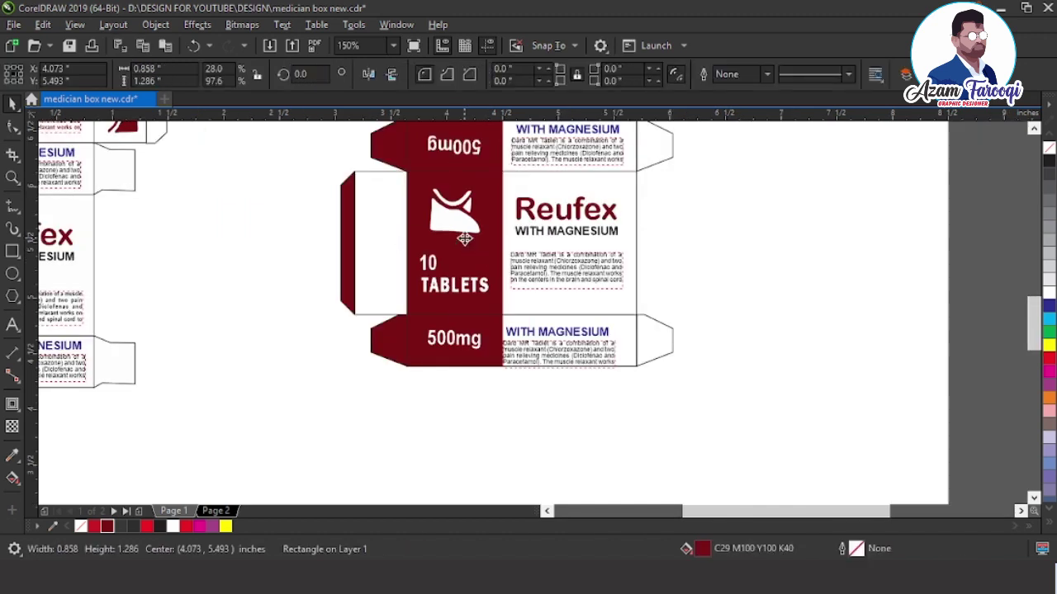
# - Fill the white side rectangle attached to the lower main panel's dark red part with the same dark red
pyautogui.click(402, 244)
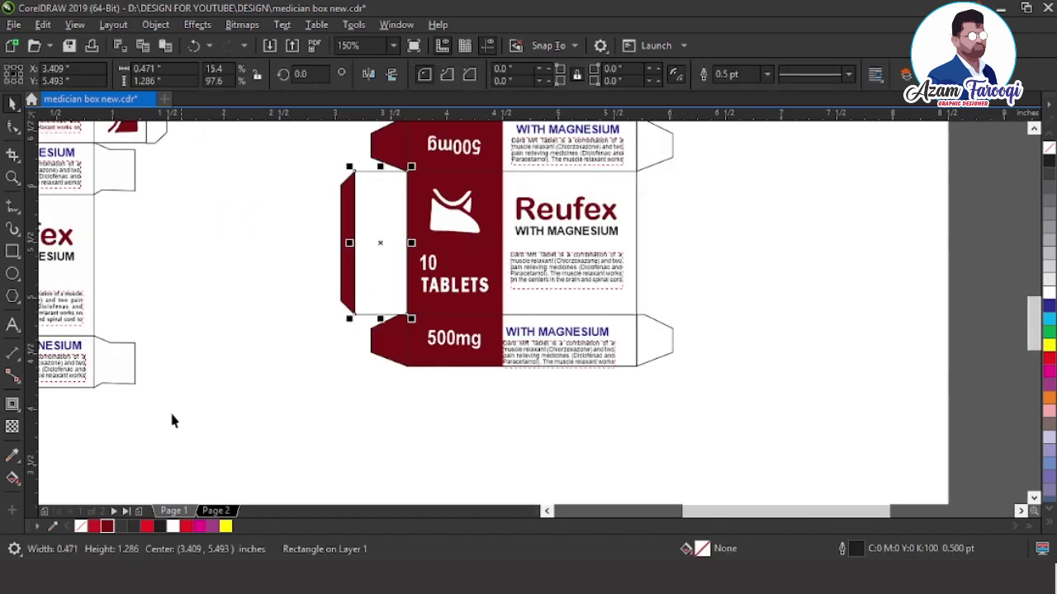
pyautogui.click(107, 527)
pyautogui.click(344, 427)
pyautogui.scroll(-3, 495, 437)
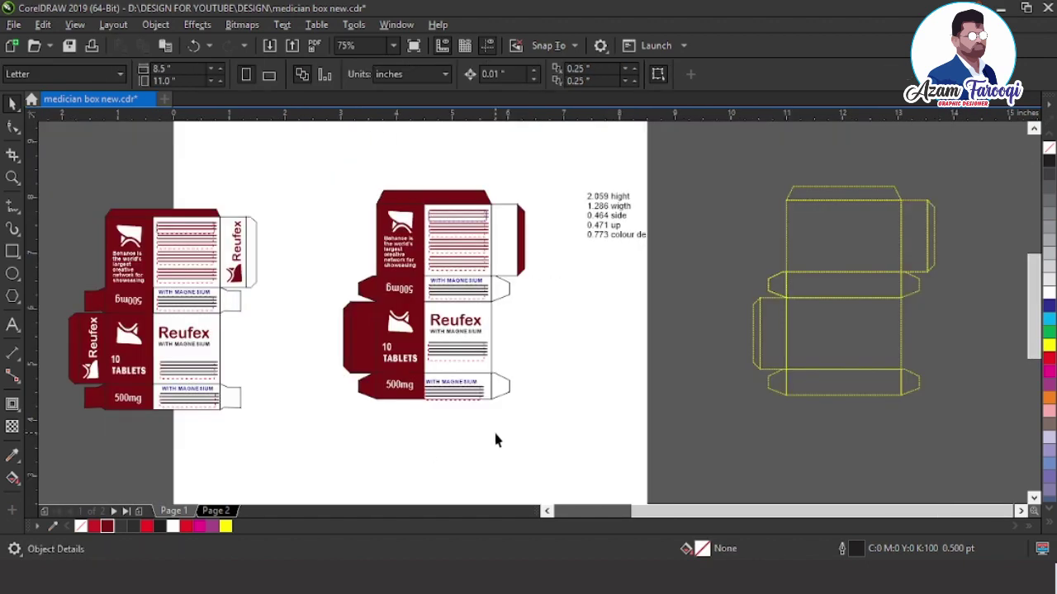
# - Copy the lower main panel's Reufex text group beside the box, and move its Reufex word, filled white, to the dark red side flap
pyautogui.press('z')
pyautogui.moveTo(258, 216); pyautogui.dragTo(603, 403)
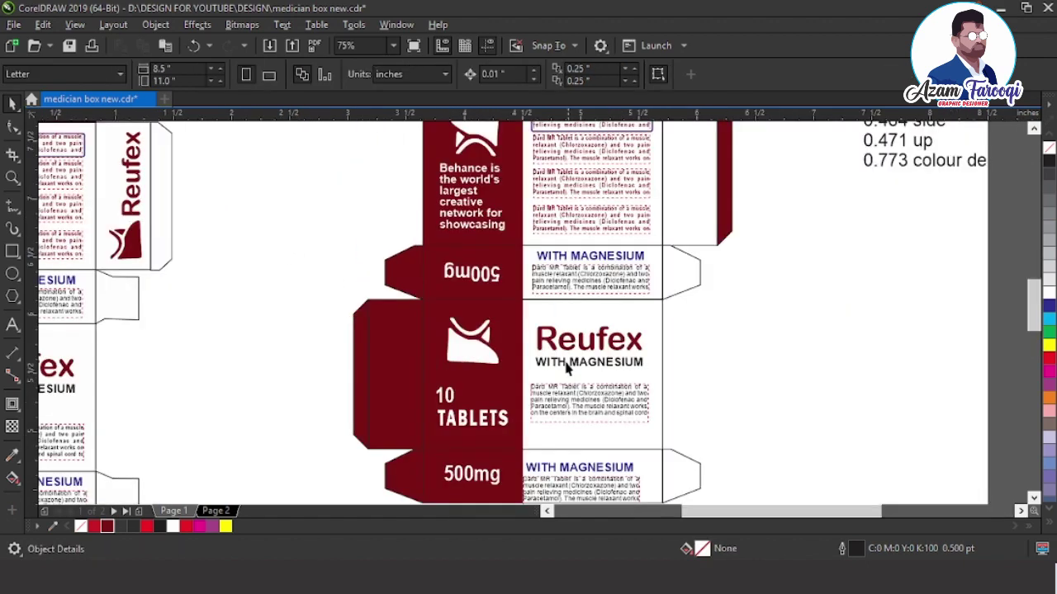
pyautogui.click(555, 347)
pyautogui.scroll(-3, 553, 331)
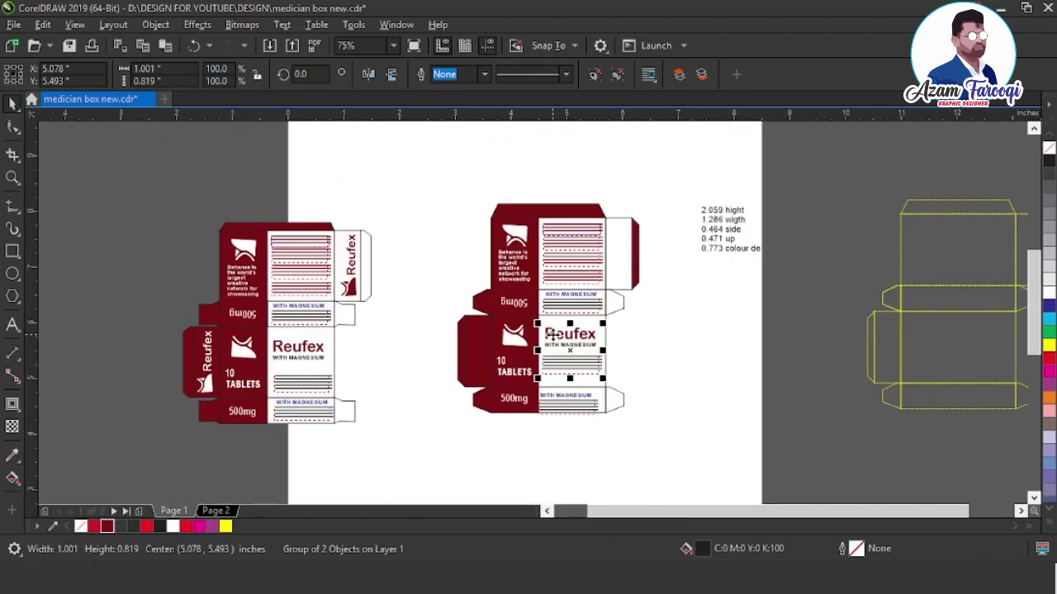
pyautogui.moveTo(553, 334); pyautogui.dragTo(659, 349)
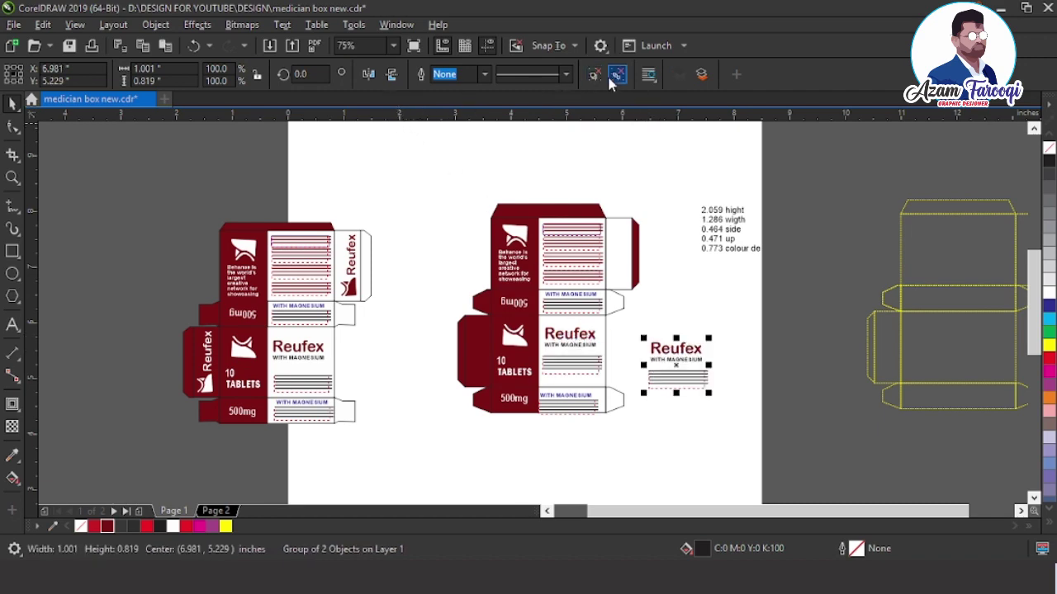
pyautogui.keyDown('ctrl'); pyautogui.click(688, 349); pyautogui.keyUp('ctrl')
pyautogui.moveTo(688, 349); pyautogui.dragTo(469, 353)
pyautogui.press('F2')
pyautogui.moveTo(401, 291); pyautogui.dragTo(672, 398)
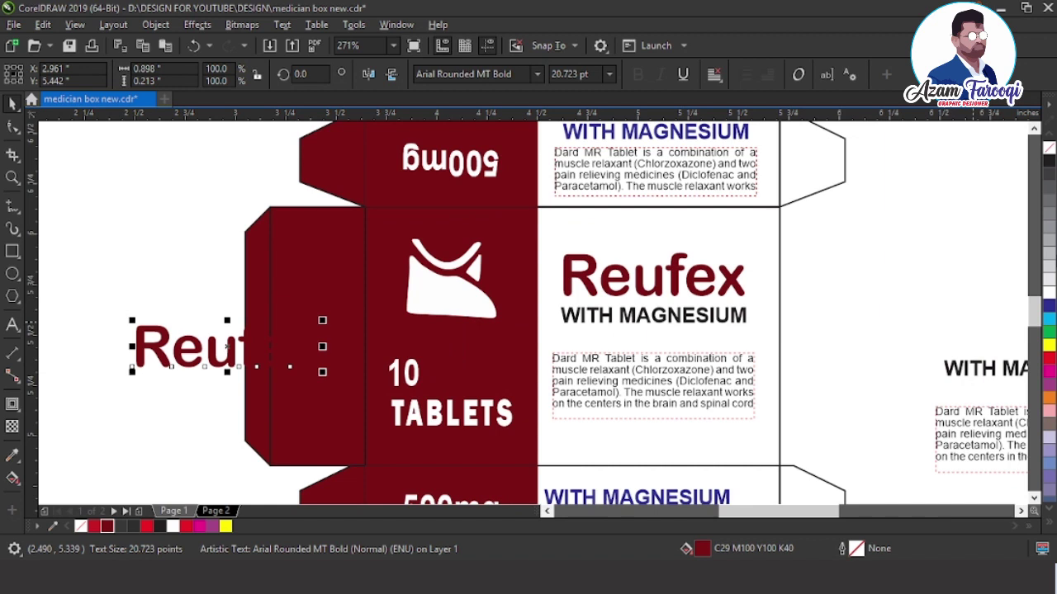
pyautogui.click(1047, 284)
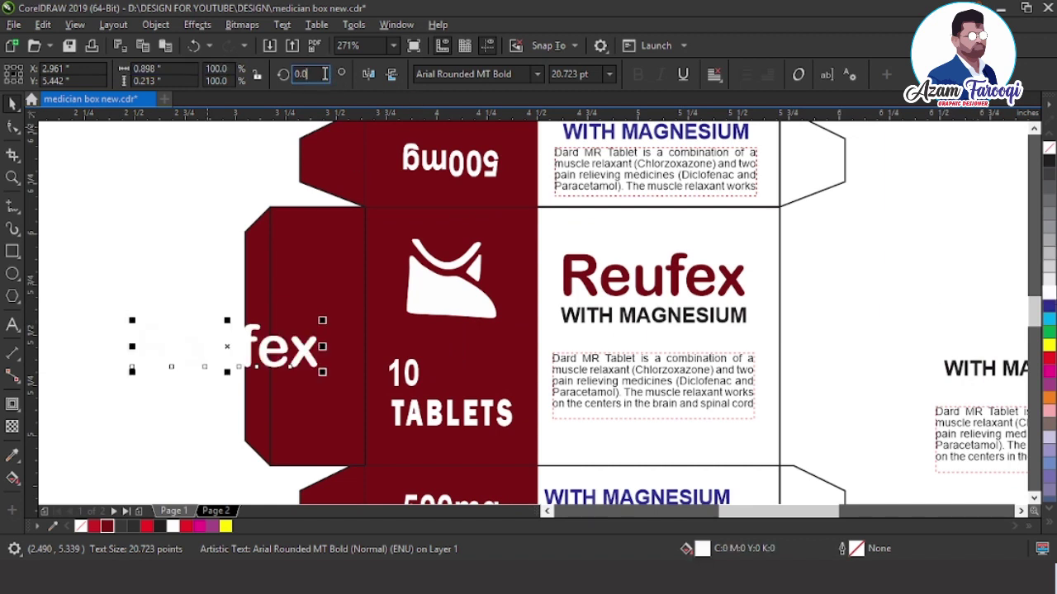
pyautogui.write('9')
pyautogui.press('Return')
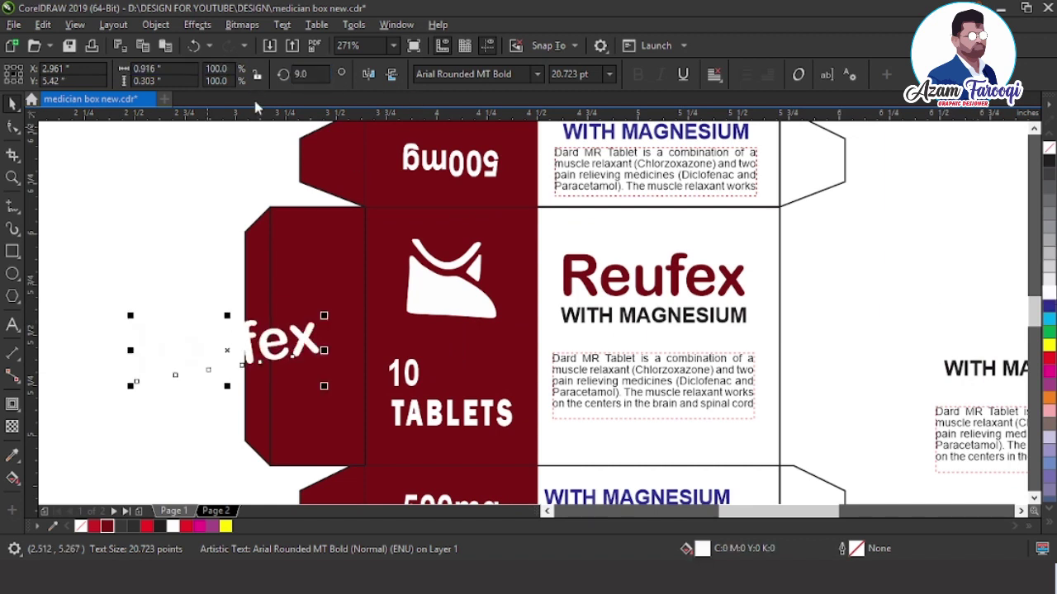
pyautogui.hotkey('ctrl', 'z')
# - Rotate the white Reufex text 90 degrees and centre it on the dark red side flap
pyautogui.click(302, 73)
pyautogui.write('9')
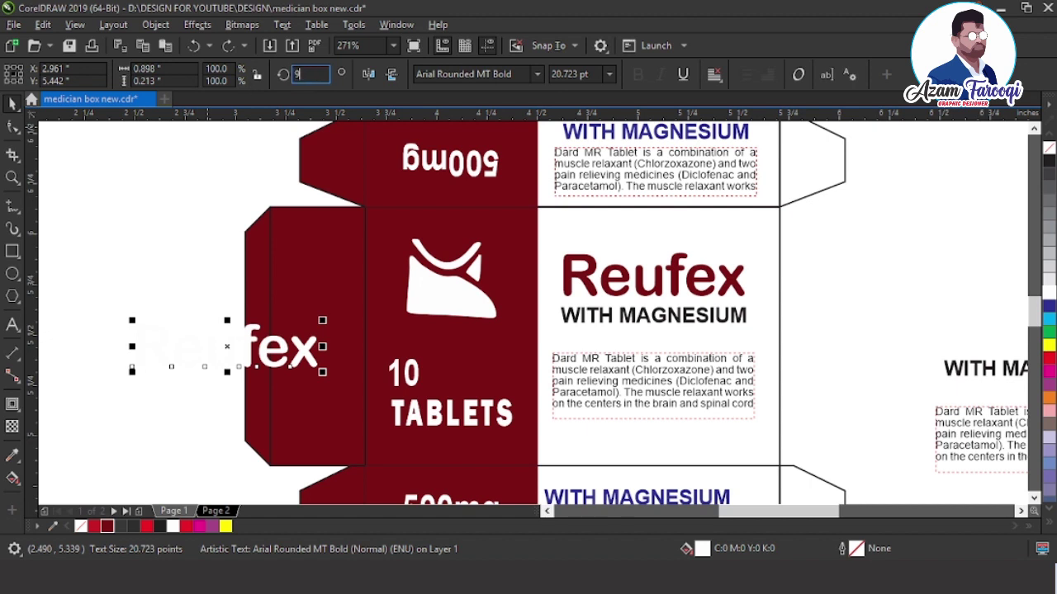
pyautogui.write('0')
pyautogui.press('Return')
pyautogui.moveTo(225, 265); pyautogui.dragTo(318, 254)
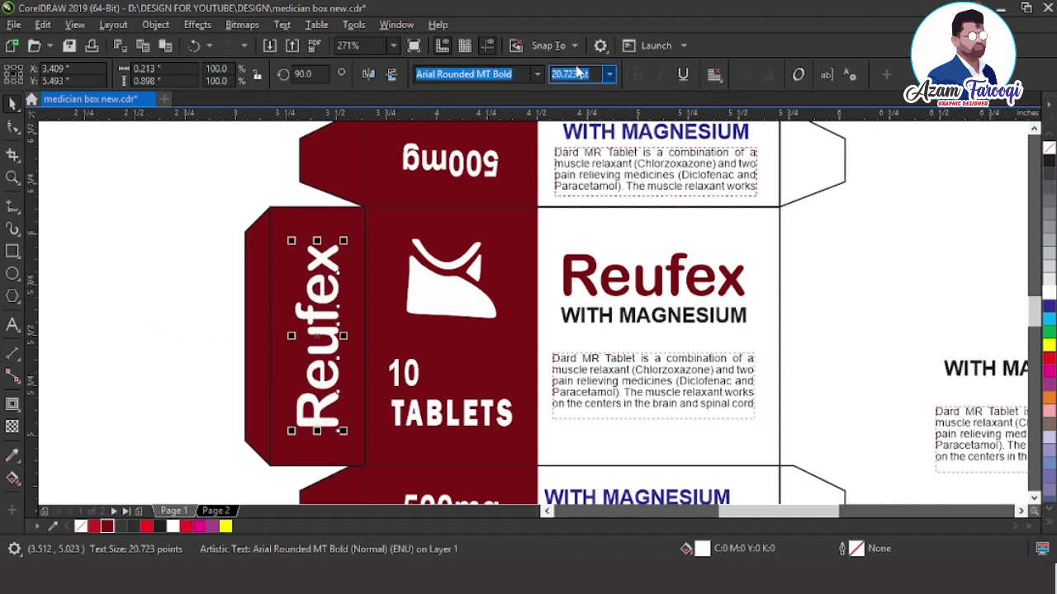
# - Set the vertical Reufex text's font size to 17 pt and move it towards the flap's upper end
pyautogui.doubleClick(561, 74)
pyautogui.write('17')
pyautogui.press('Return')
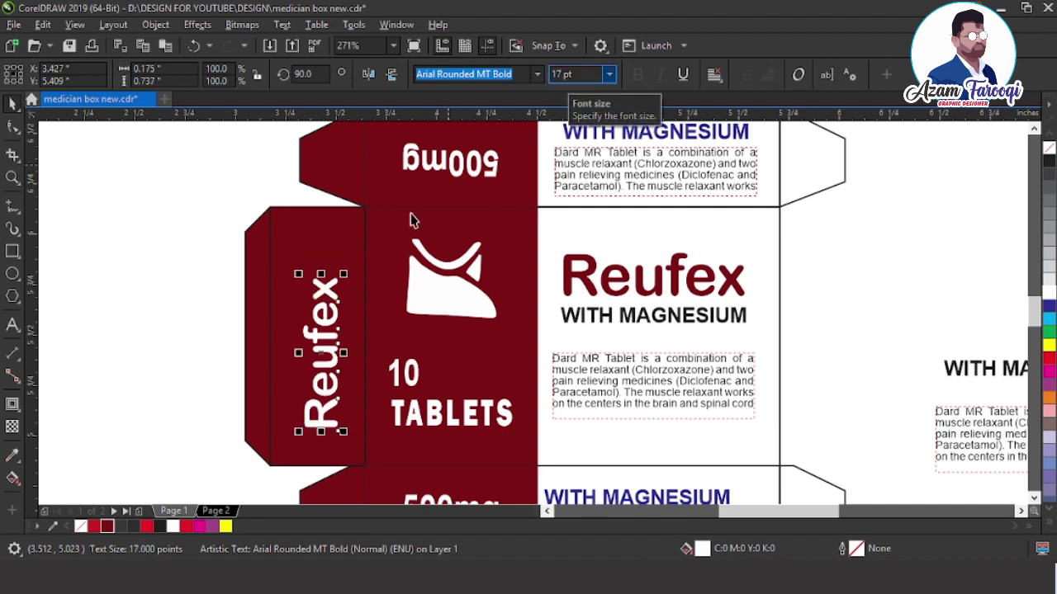
pyautogui.moveTo(321, 271); pyautogui.dragTo(324, 244)
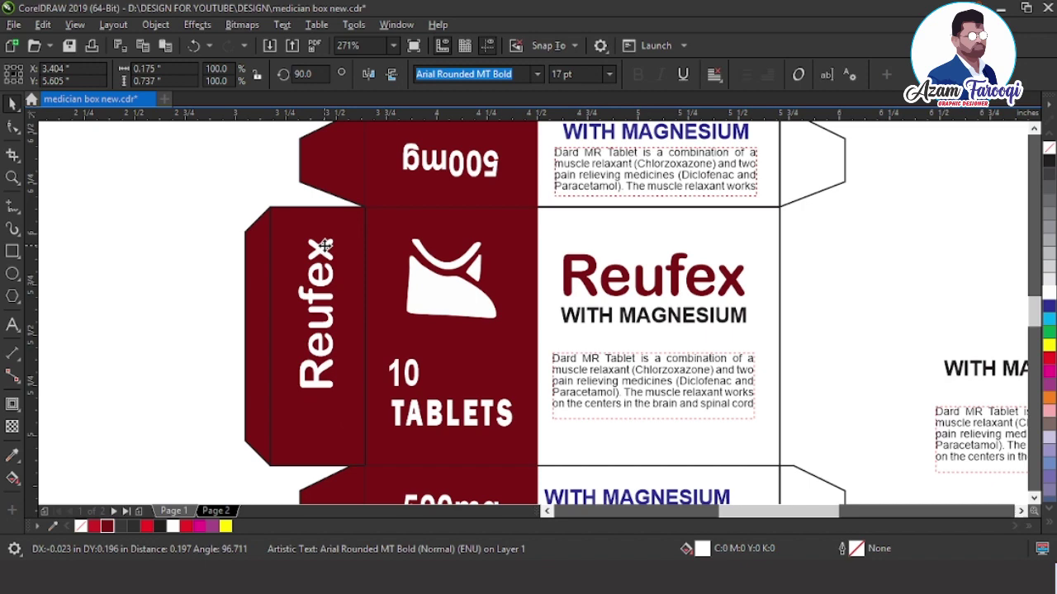
# - Copy the lower main panel's white logo to the lower end of the side flap and set its rotation to 90 degrees
pyautogui.click(433, 275)
pyautogui.moveTo(433, 276); pyautogui.dragTo(245, 413)
pyautogui.doubleClick(305, 73)
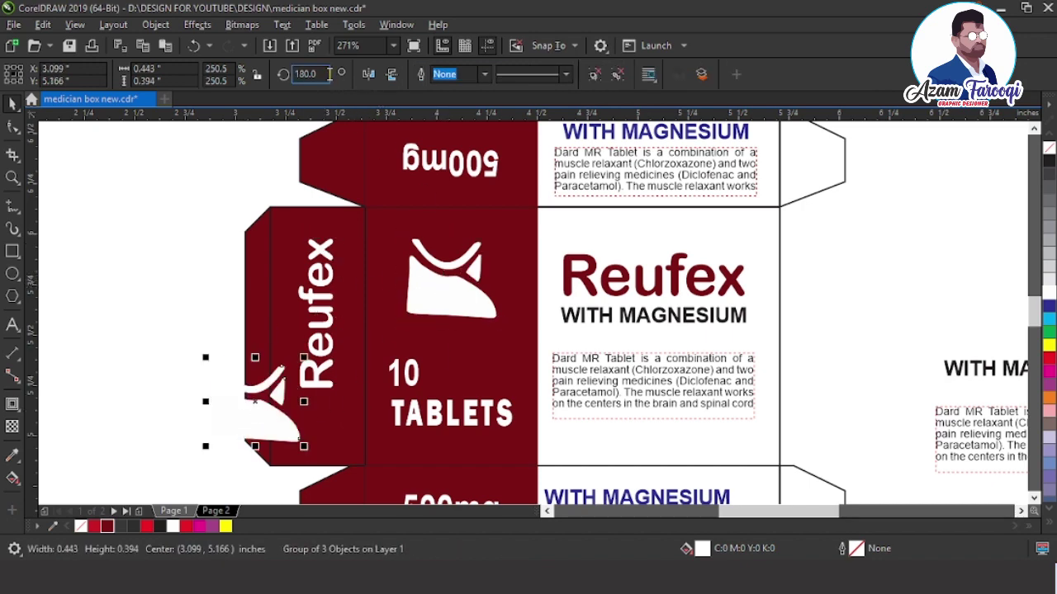
pyautogui.press('Return')
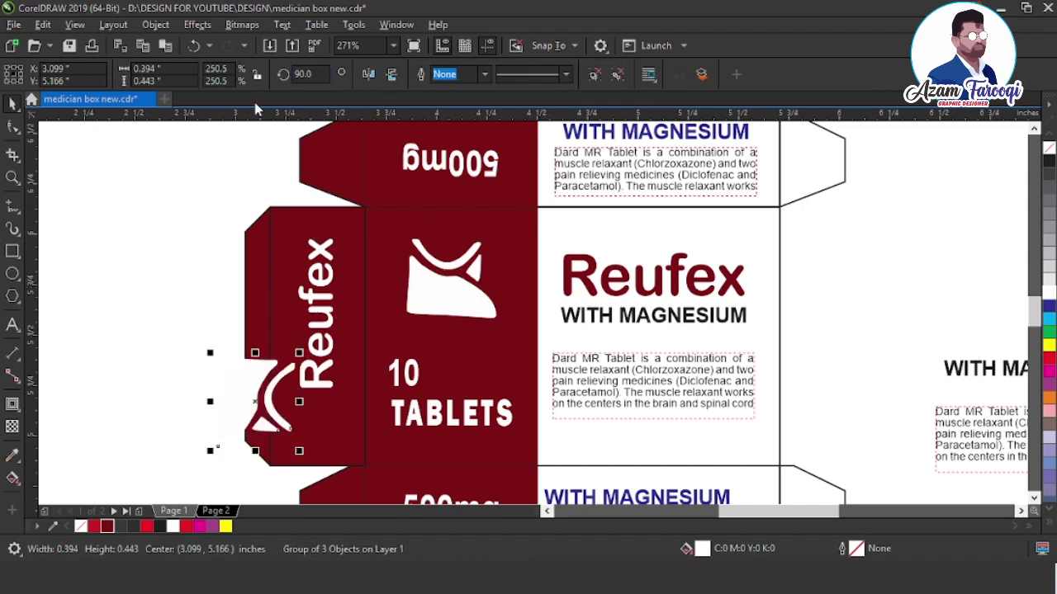
# - Turn the flap's logo to 270 degrees to match the reference box and move it onto the flap's lower end
pyautogui.scroll(-2, 403, 367)
pyautogui.scroll(-2, 403, 368)
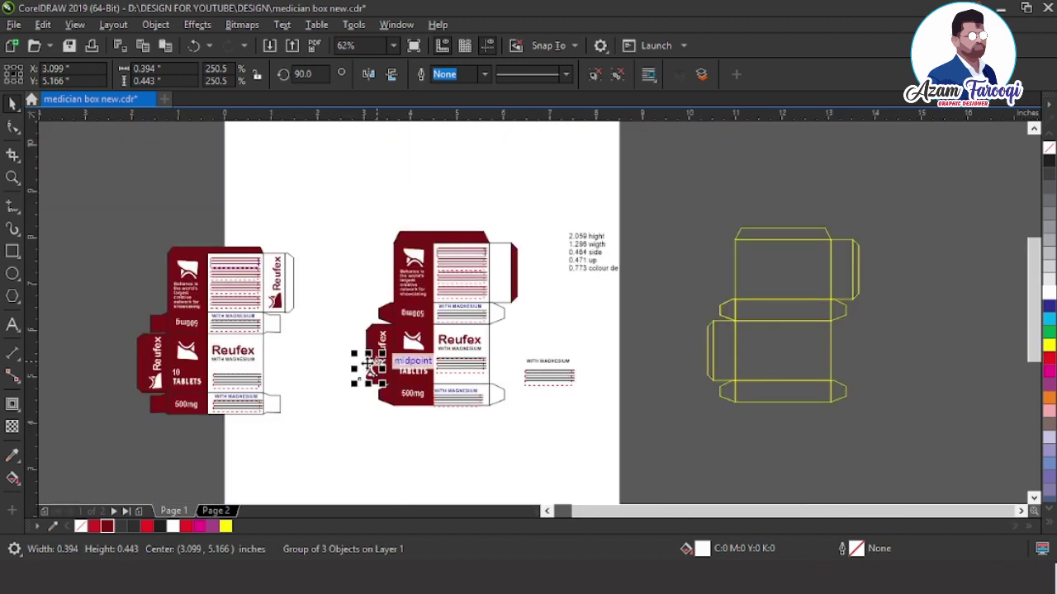
pyautogui.scroll(4, 543, 312)
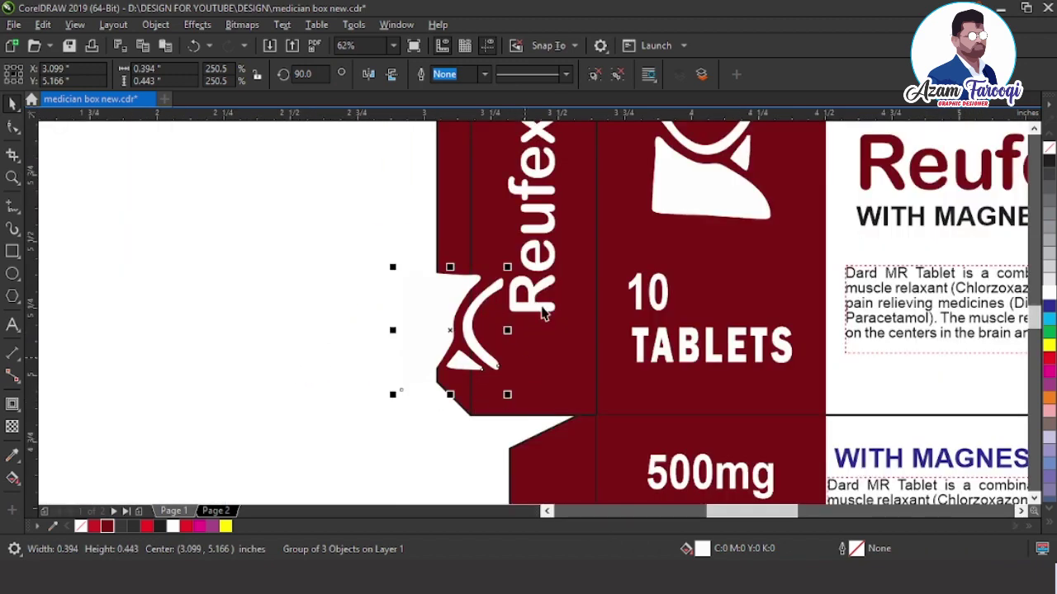
pyautogui.click(369, 74)
pyautogui.moveTo(478, 326); pyautogui.dragTo(548, 331)
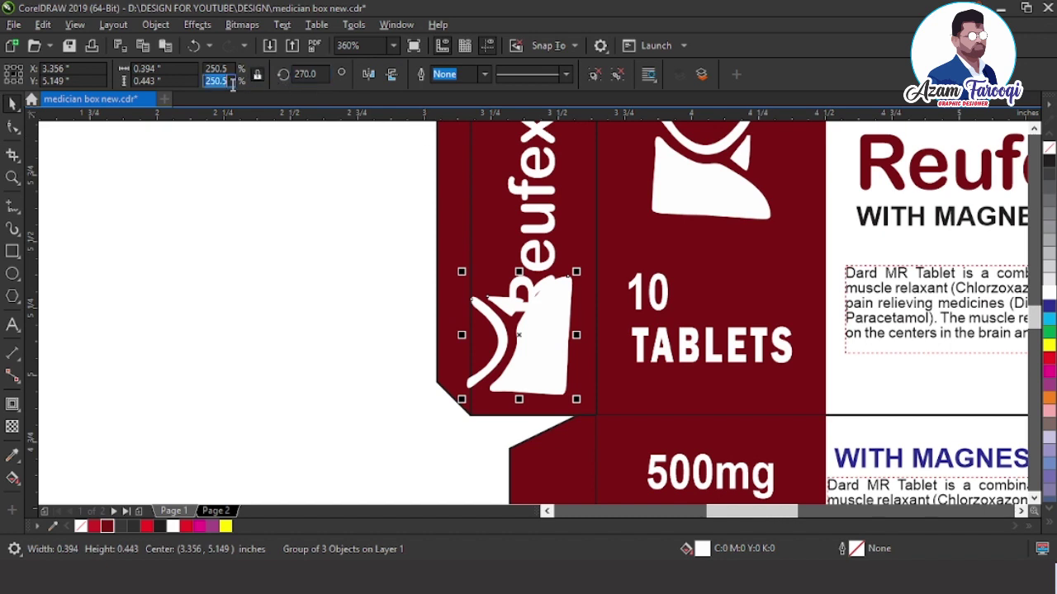
# - Scale the flap's logo to 70%, enlarge it to slightly wider than the Reufex text, and centre it horizontally below that text
pyautogui.write('50')
pyautogui.press('Return')
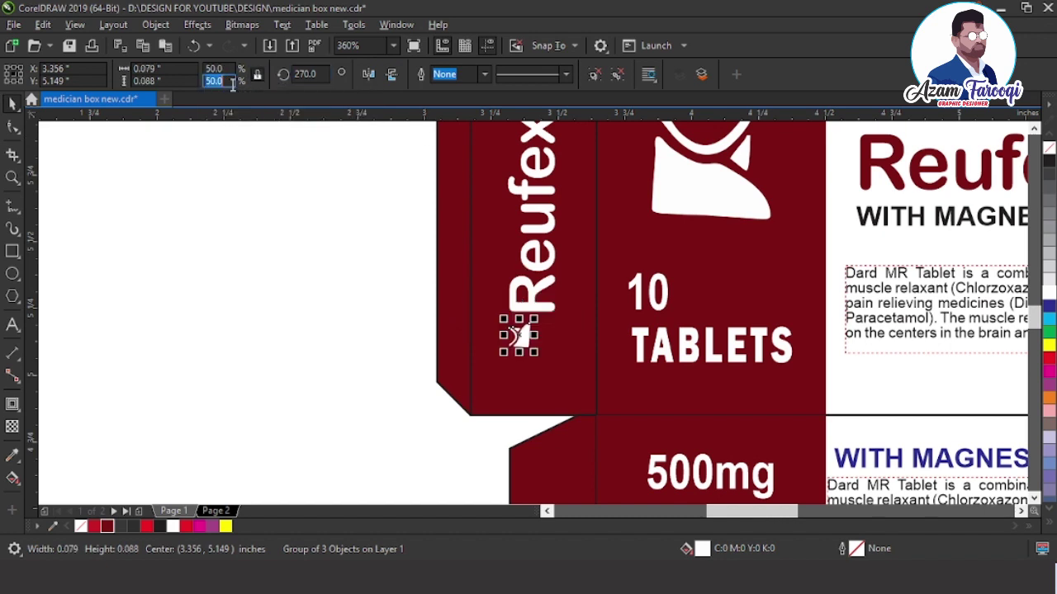
pyautogui.write('70')
pyautogui.press('Return')
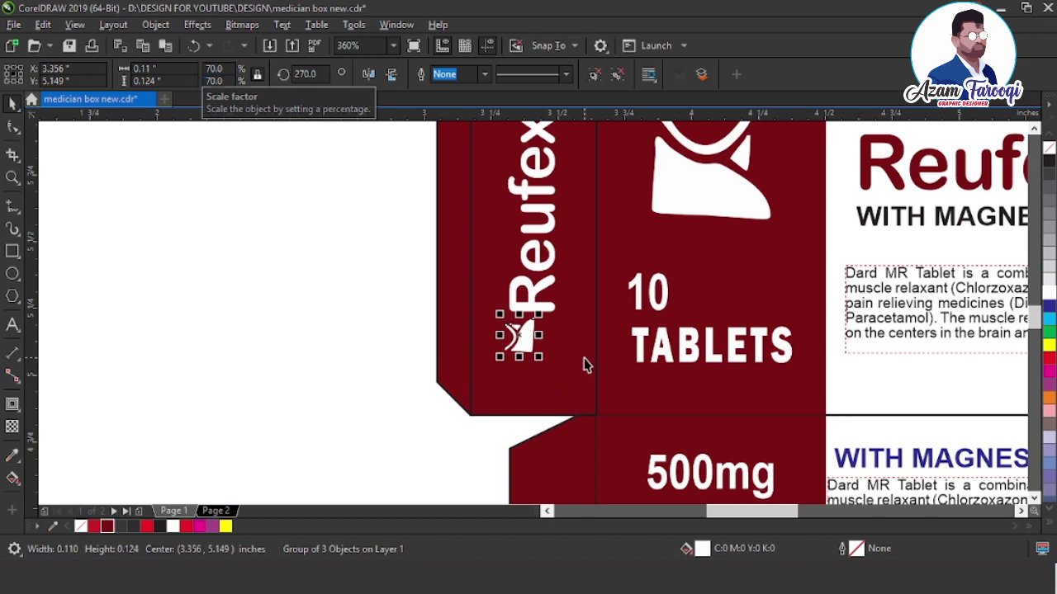
pyautogui.moveTo(540, 356)
pyautogui.mouseDown()
pyautogui.moveTo(566, 384)
pyautogui.moveTo(525, 359)
pyautogui.mouseUp()
pyautogui.keyDown('shift'); pyautogui.click(531, 310); pyautogui.keyUp('shift')
pyautogui.press('c')
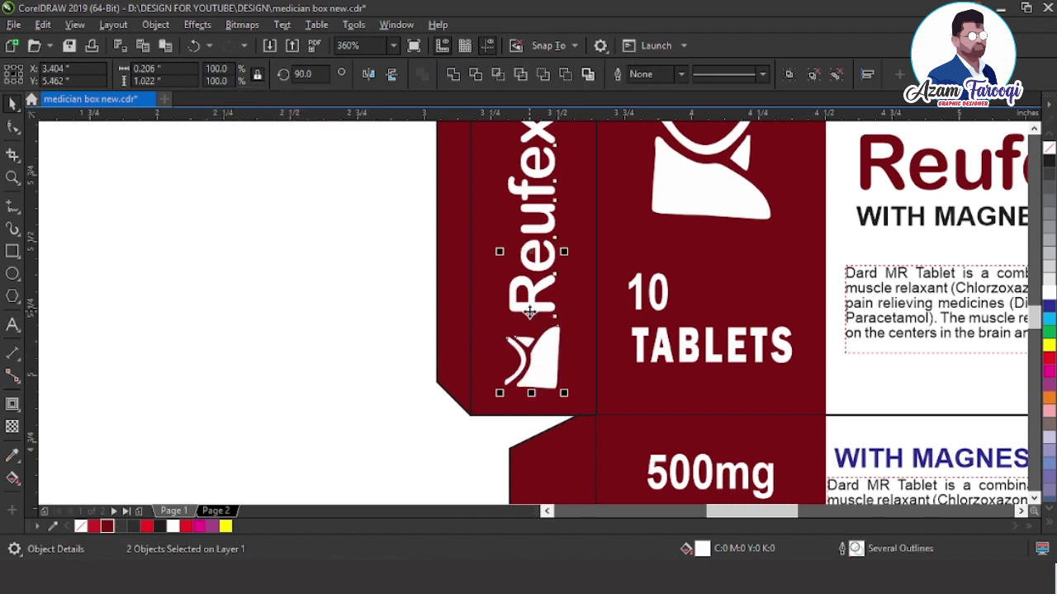
# - Group the flap's logo with the vertical Reufex text and centre the group horizontally and vertically on the side rectangle
pyautogui.hotkey('ctrl', 'g')
pyautogui.keyDown('shift'); pyautogui.click(584, 267); pyautogui.keyUp('shift')
pyautogui.press('c')
pyautogui.press('e')
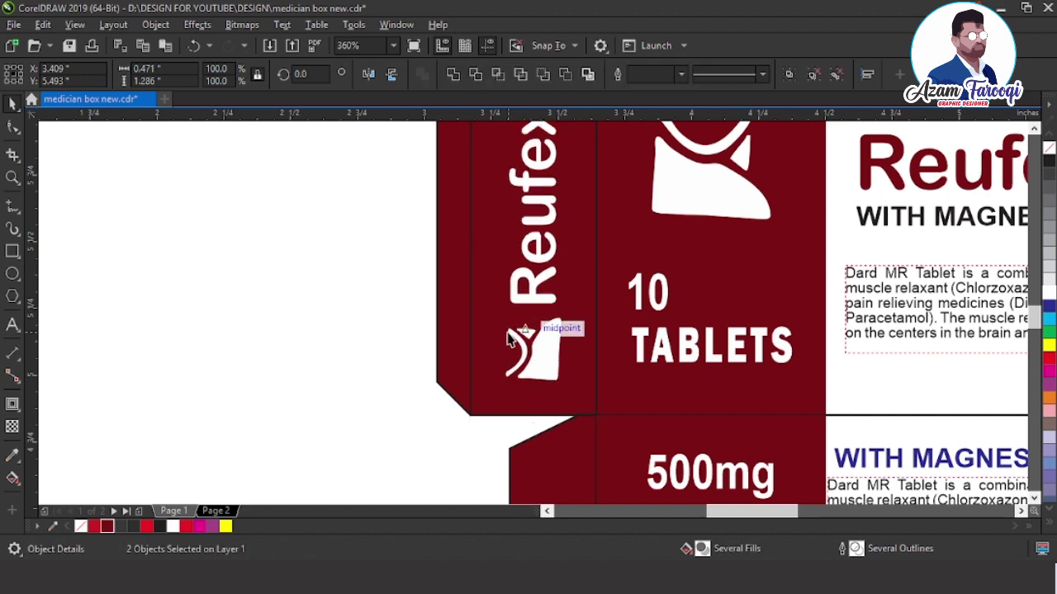
pyautogui.press('Escape')
pyautogui.press('z')
pyautogui.scroll(-2, 509, 337)
pyautogui.press('space')
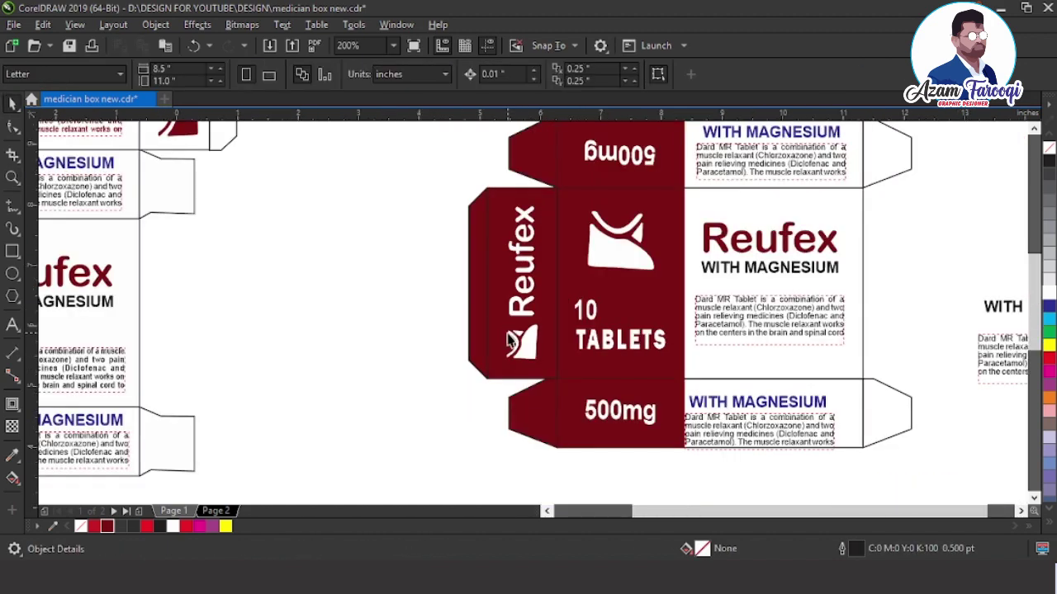
pyautogui.press('F4')
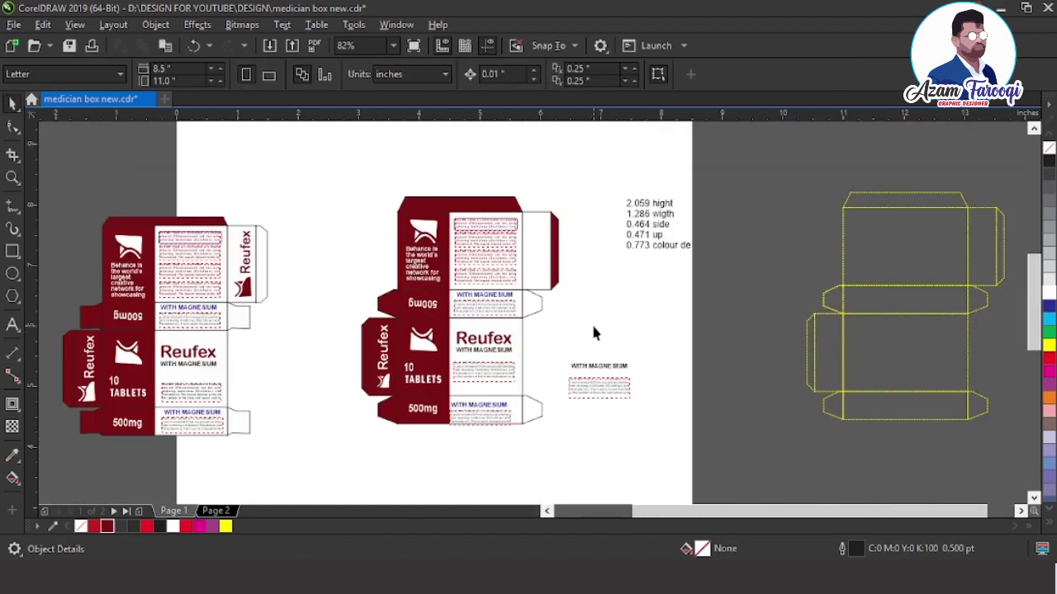
# - Copy the left side flap's Reufex text and logo group to the upper right side panel and centre it there
pyautogui.click(386, 359)
pyautogui.click(537, 256)
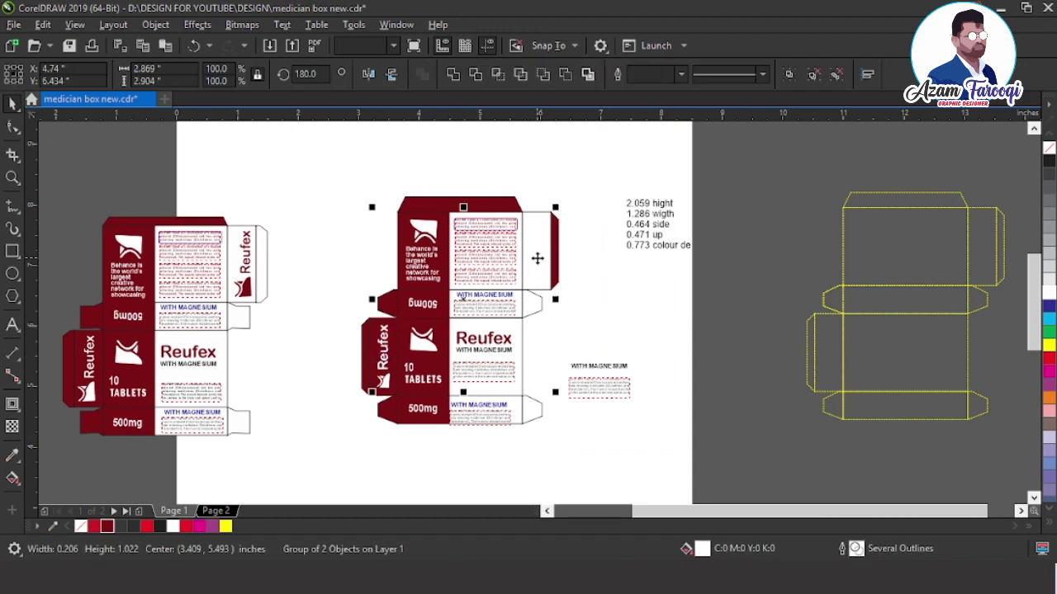
pyautogui.press('e')
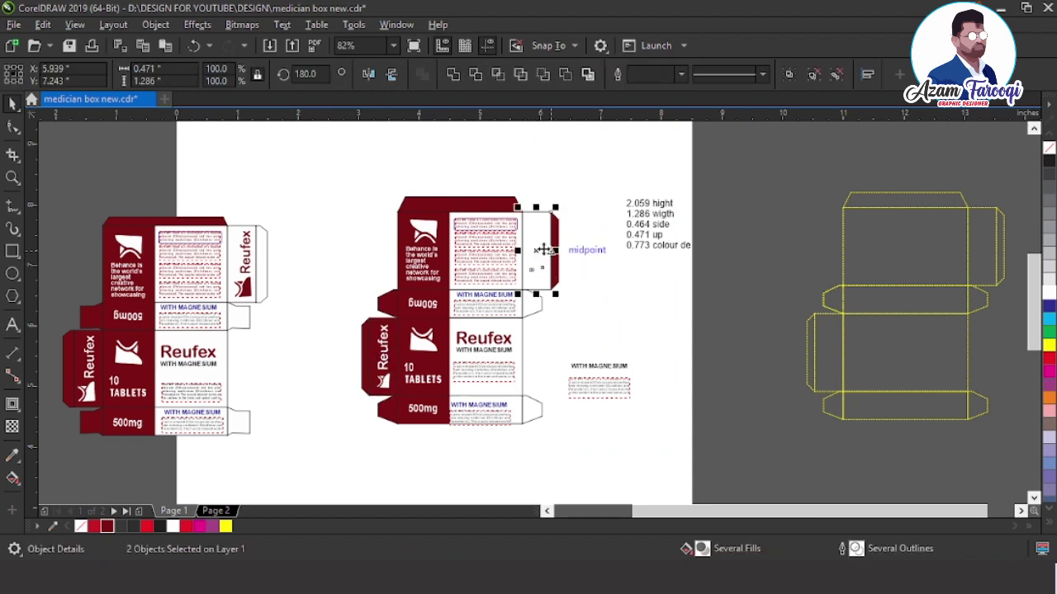
# - Recolour the copied Reufex and logo group on the upper right side panel from white to dark red
pyautogui.click(477, 176)
pyautogui.press('F2')
pyautogui.moveTo(476, 175); pyautogui.dragTo(598, 289)
pyautogui.scroll(-2, 569, 463)
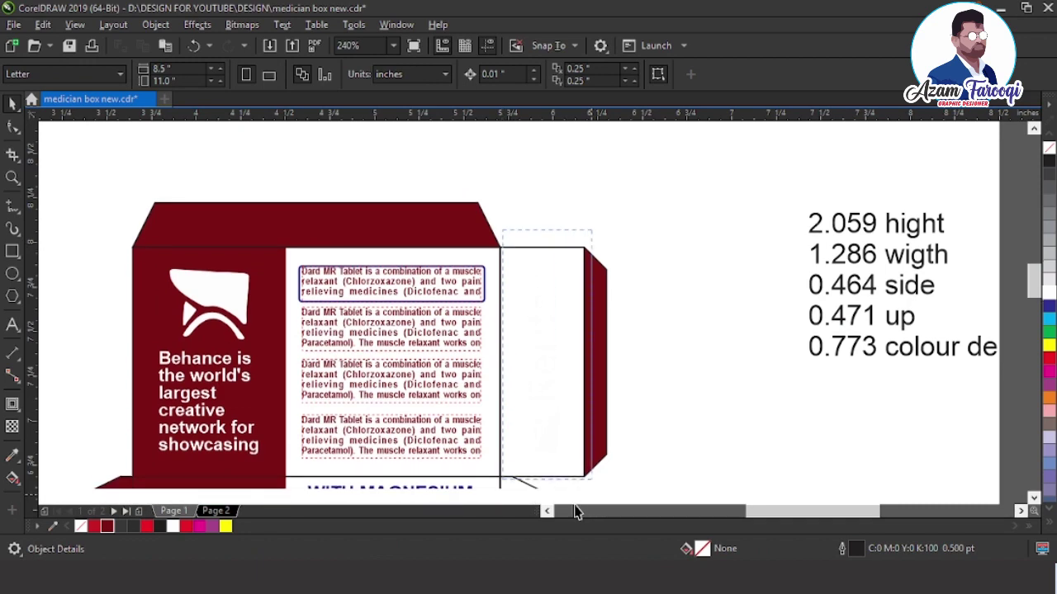
pyautogui.click(581, 463)
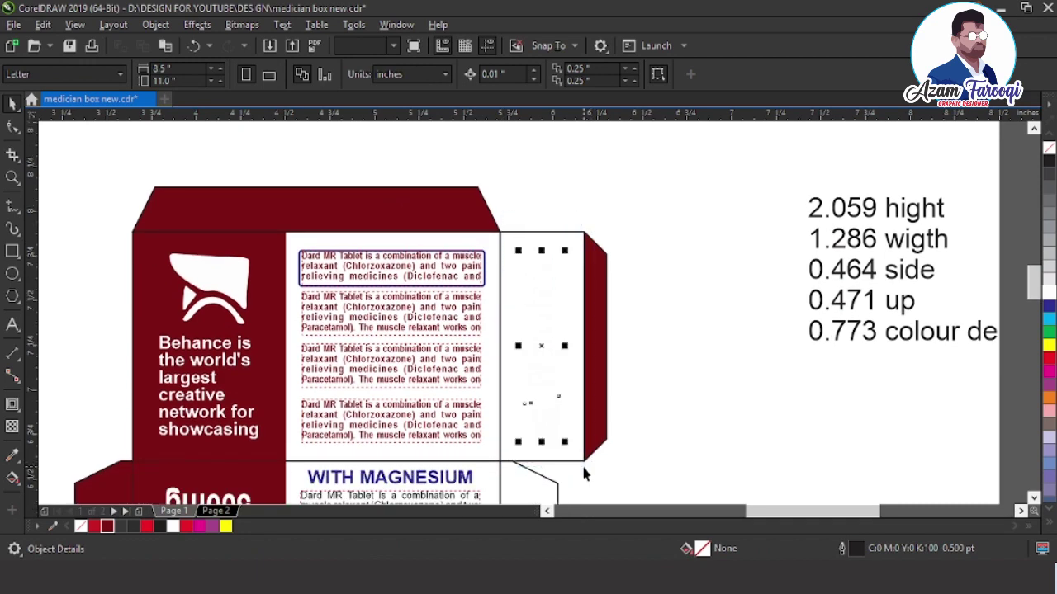
pyautogui.click(106, 525)
pyautogui.click(609, 349)
pyautogui.scroll(-4, 607, 350)
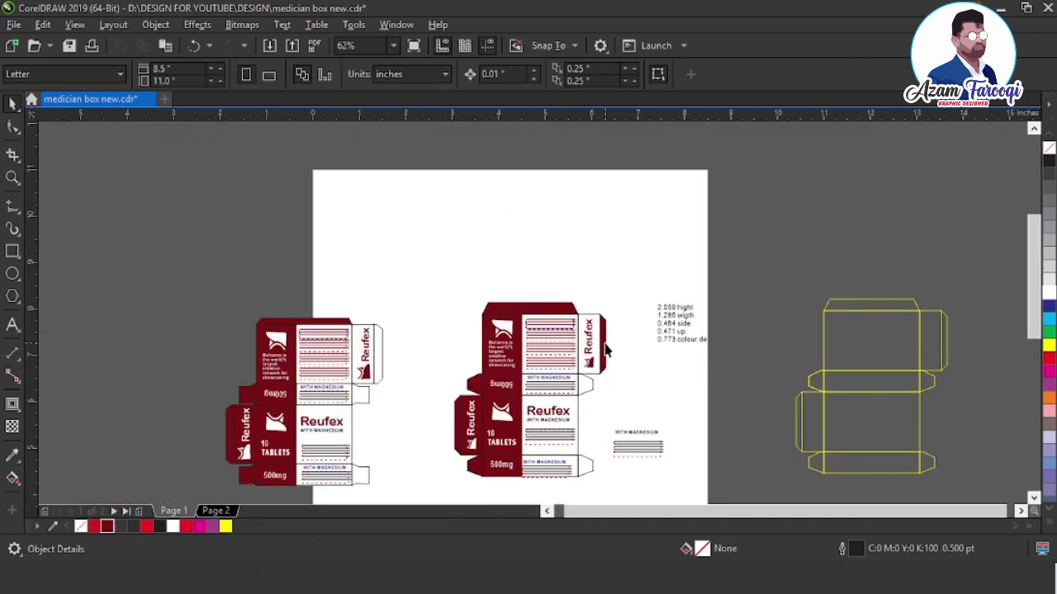
# - Align the lowest panel's WITH MAGNESIUM text group horizontally with the centre of the Reufex text block above it
pyautogui.scroll(5, 470, 347)
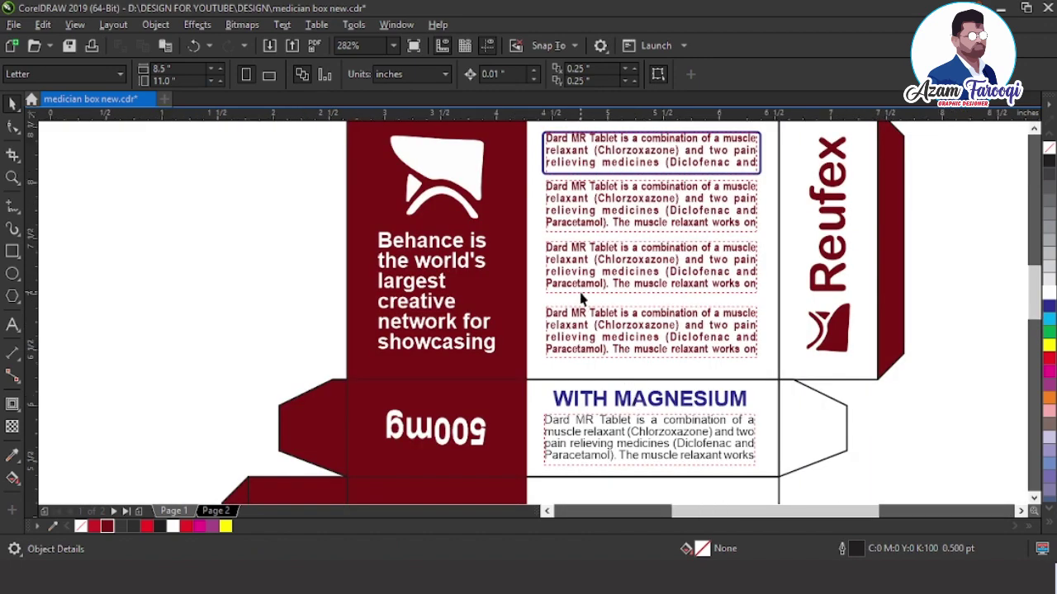
pyautogui.scroll(-4, 581, 298)
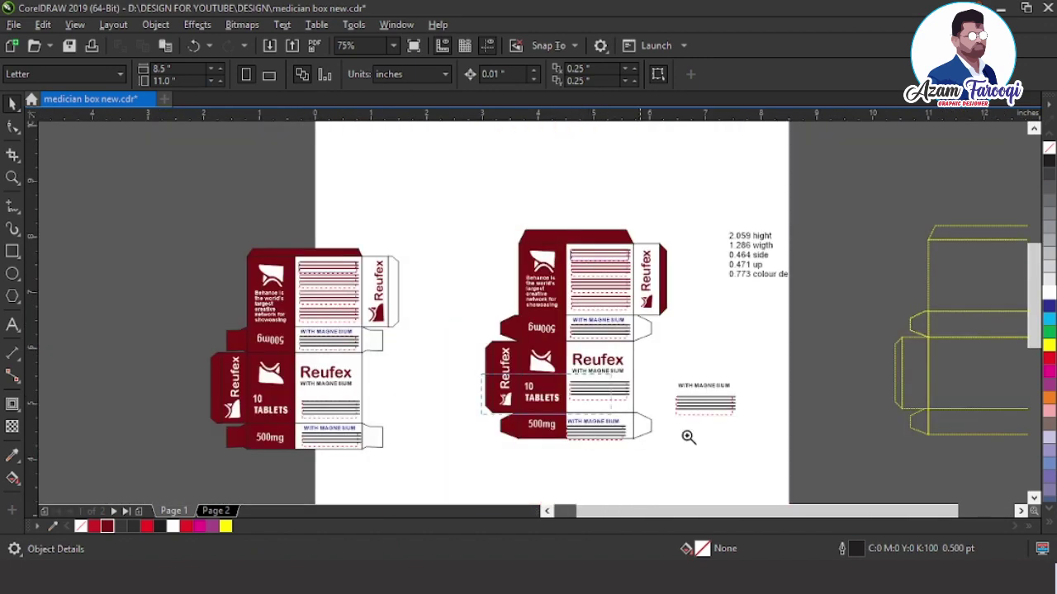
pyautogui.scroll(4, 688, 436)
pyautogui.click(516, 360)
pyautogui.click(505, 346)
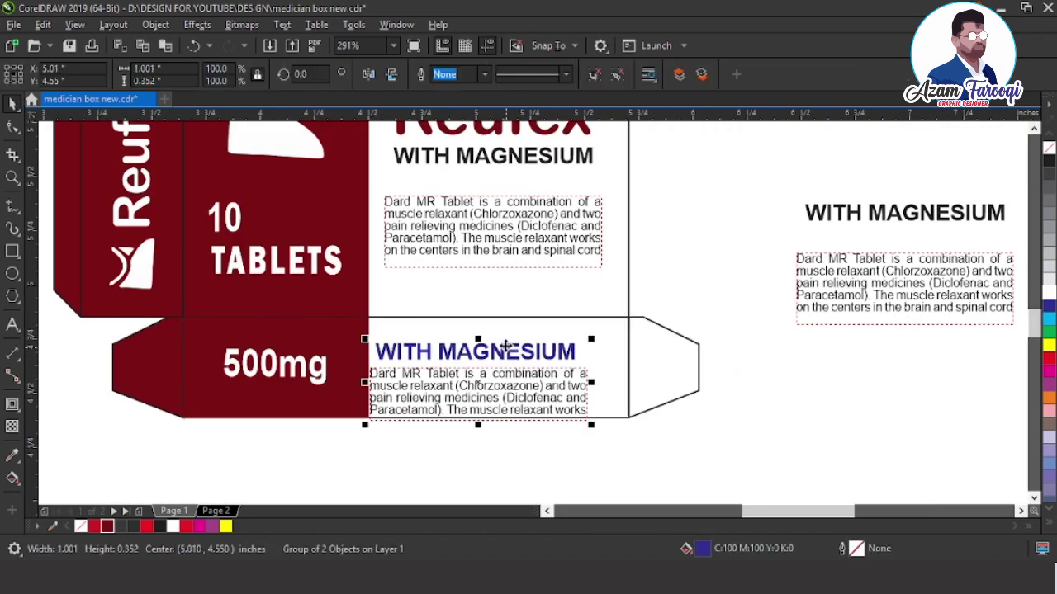
pyautogui.keyDown('shift'); pyautogui.click(520, 160); pyautogui.keyUp('shift')
pyautogui.press('c')
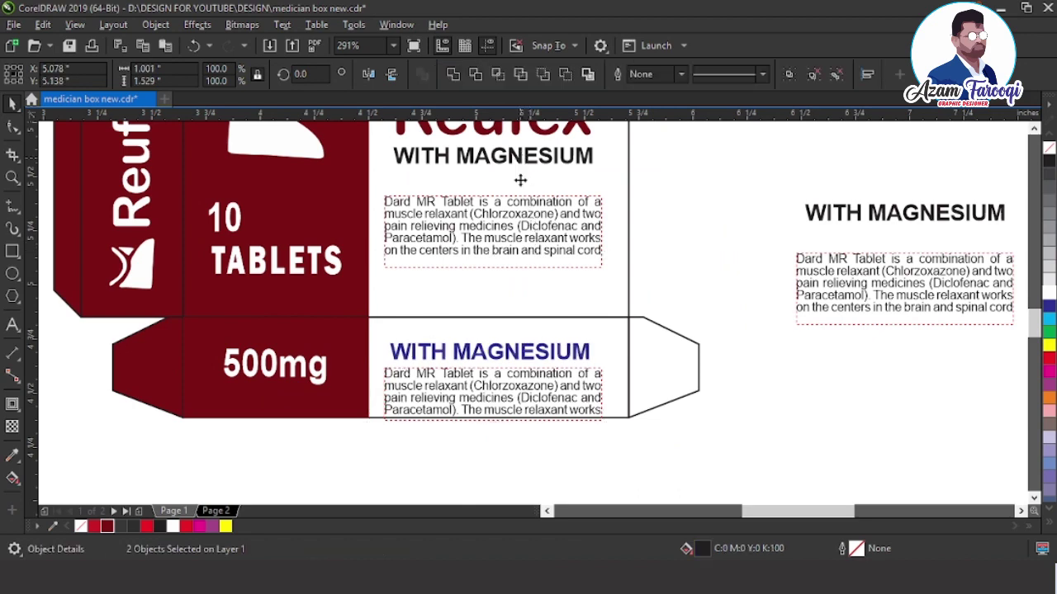
pyautogui.press('Escape')
# - Centre the lowest panel's WITH MAGNESIUM text group vertically against the adjoining white flap
pyautogui.click(554, 356)
pyautogui.keyDown('shift'); pyautogui.click(630, 343); pyautogui.keyUp('shift')
pyautogui.press('e')
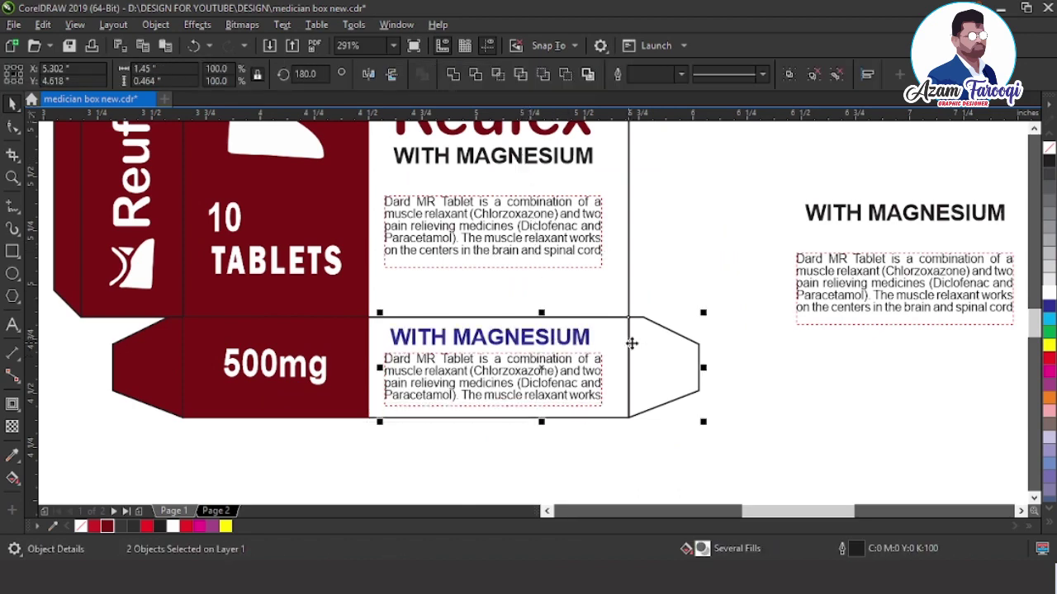
pyautogui.press('Escape')
pyautogui.scroll(-2, 644, 377)
pyautogui.scroll(-2, 646, 377)
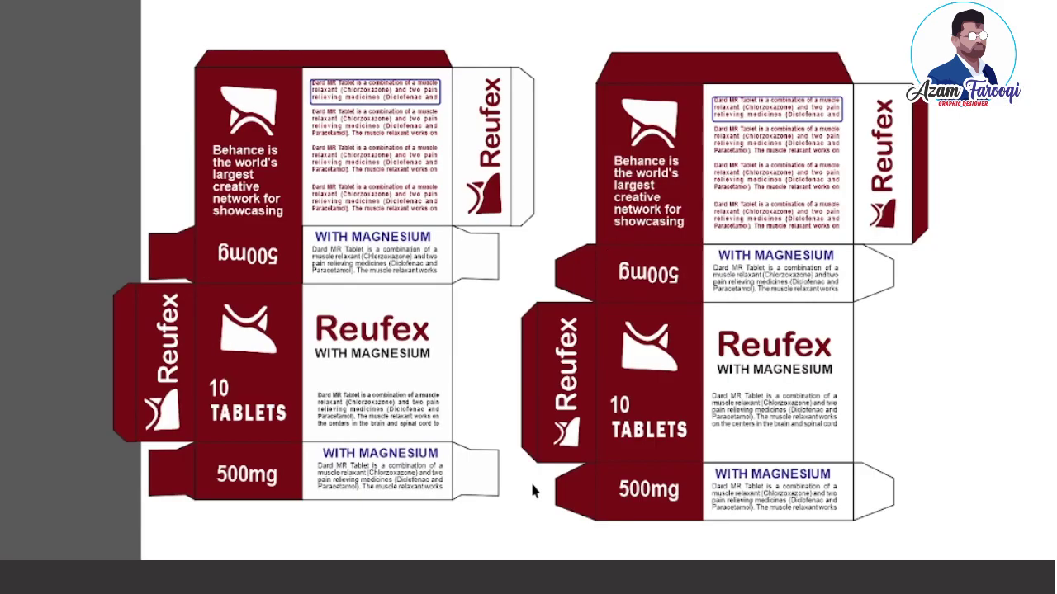